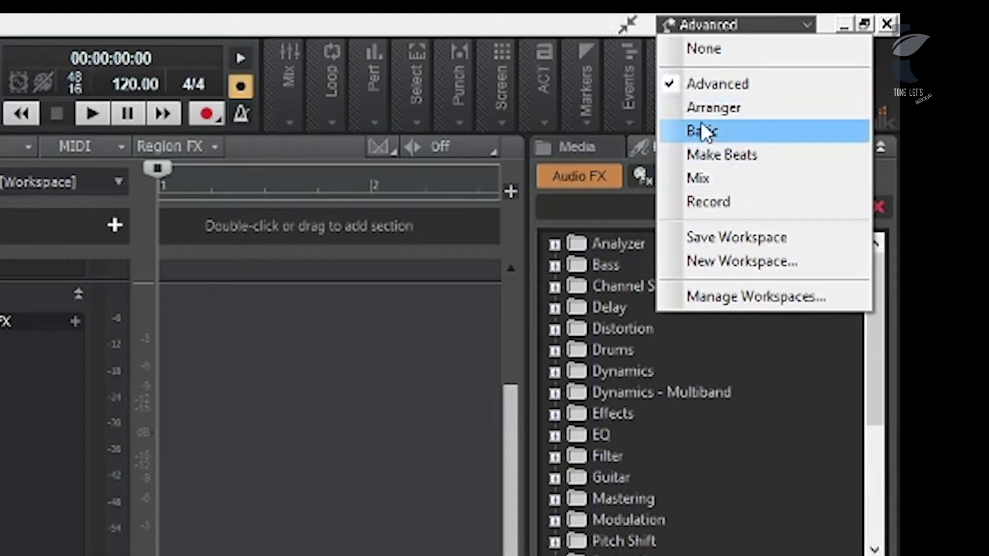
- Show the Console view in the MultiDock, then collapse the MultiDock
{"action": "left_click", "coordinate": [340, 23]}
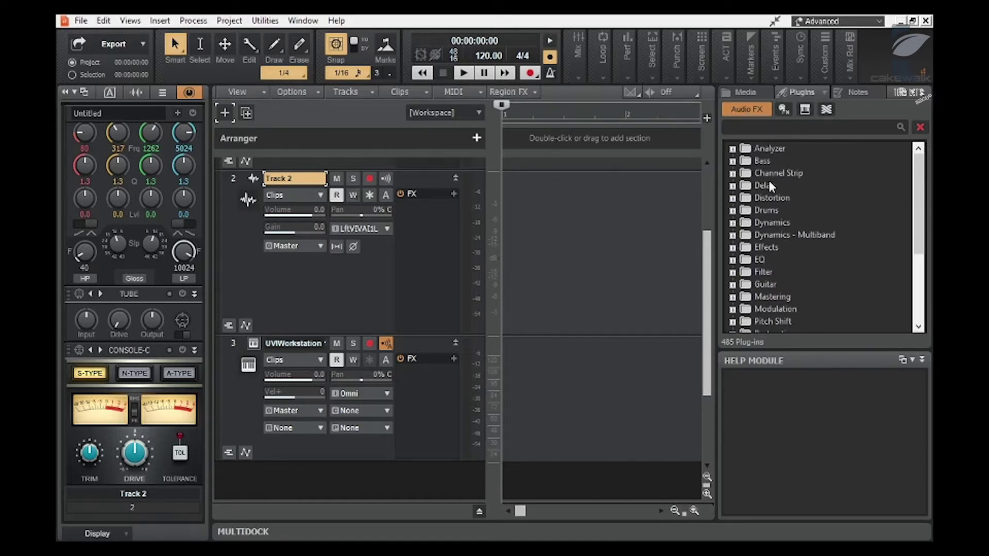
{"action": "left_click", "coordinate": [702, 45]}
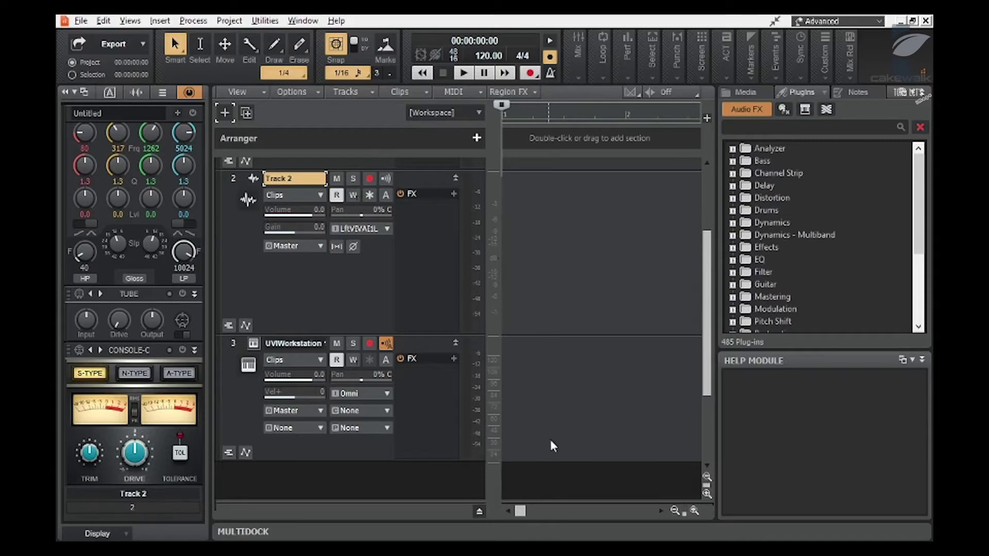
{"action": "key", "text": "alt+2"}
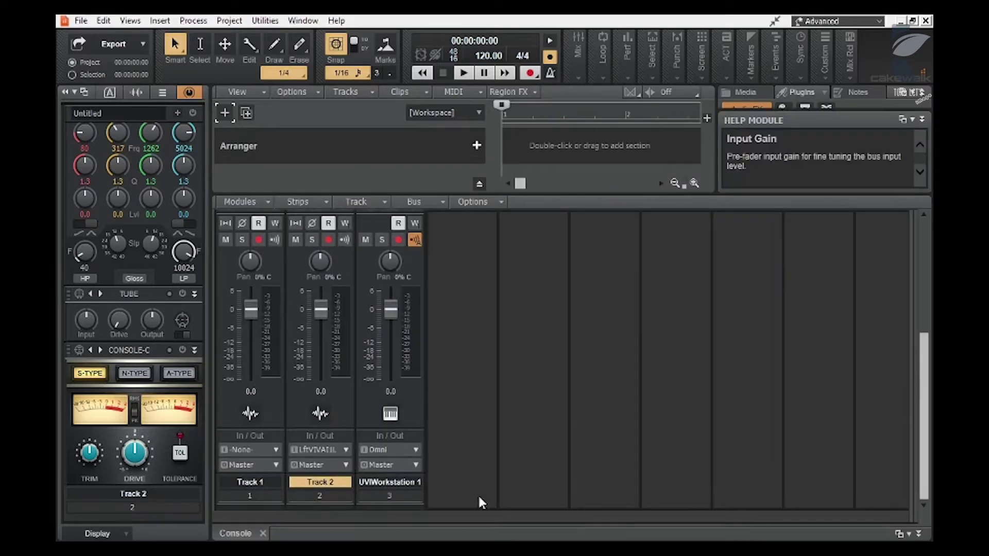
{"action": "left_click", "coordinate": [918, 533]}
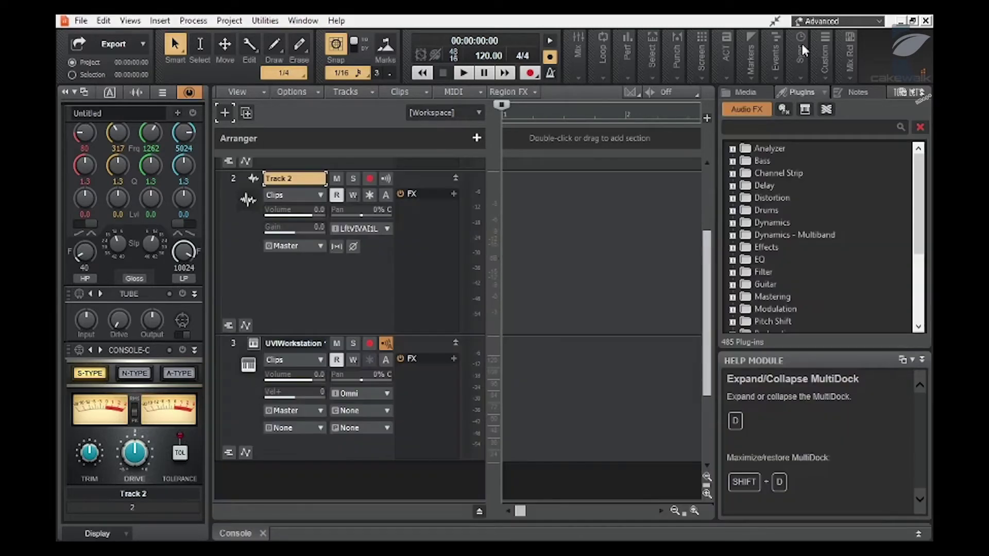
- Load the Arranger workspace and look over its track list
{"action": "left_click", "coordinate": [858, 21]}
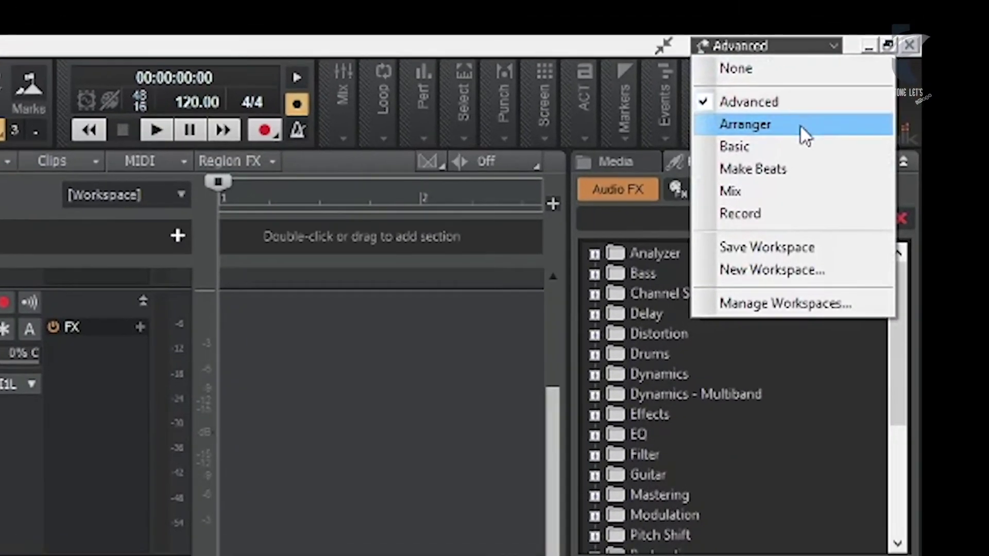
{"action": "left_click", "coordinate": [860, 71]}
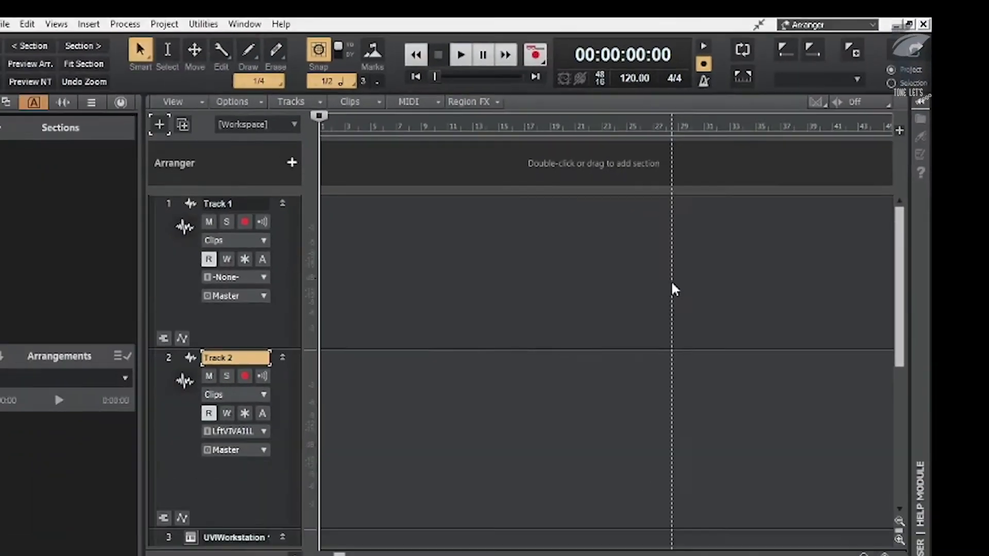
{"action": "scroll", "coordinate": [905, 270], "scroll_direction": "down", "scroll_amount": 3}
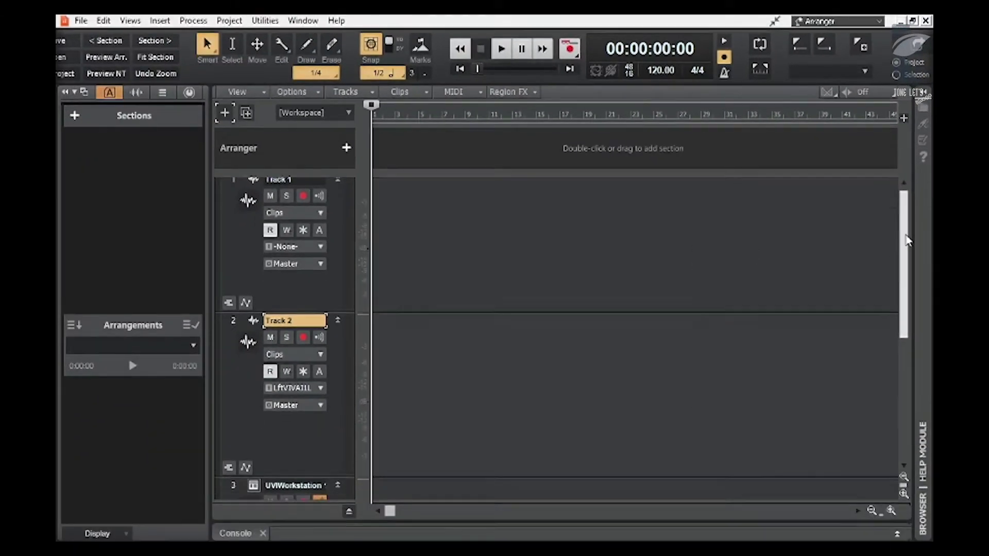
{"action": "scroll", "coordinate": [905, 270], "scroll_direction": "up", "scroll_amount": 3}
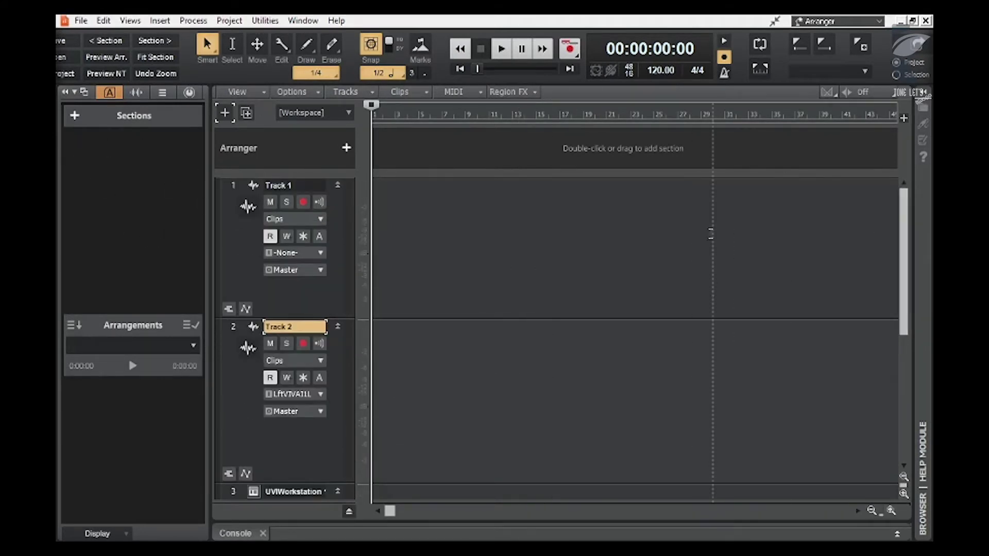
- Load the Basic workspace, followed by the Make Beats workspace, to compare their layouts
{"action": "left_click", "coordinate": [828, 23]}
{"action": "left_click", "coordinate": [833, 85]}
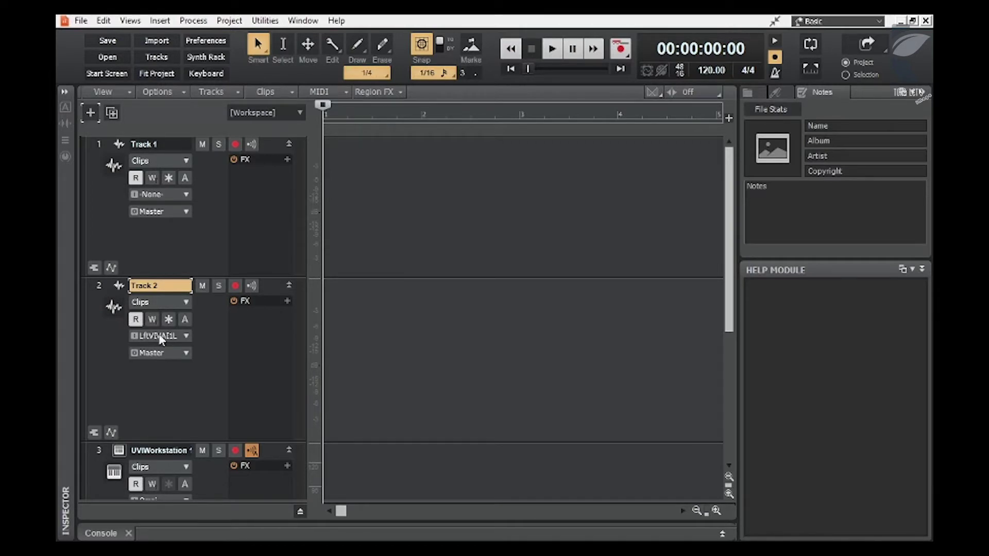
{"action": "left_click", "coordinate": [819, 22]}
{"action": "left_click", "coordinate": [833, 98]}
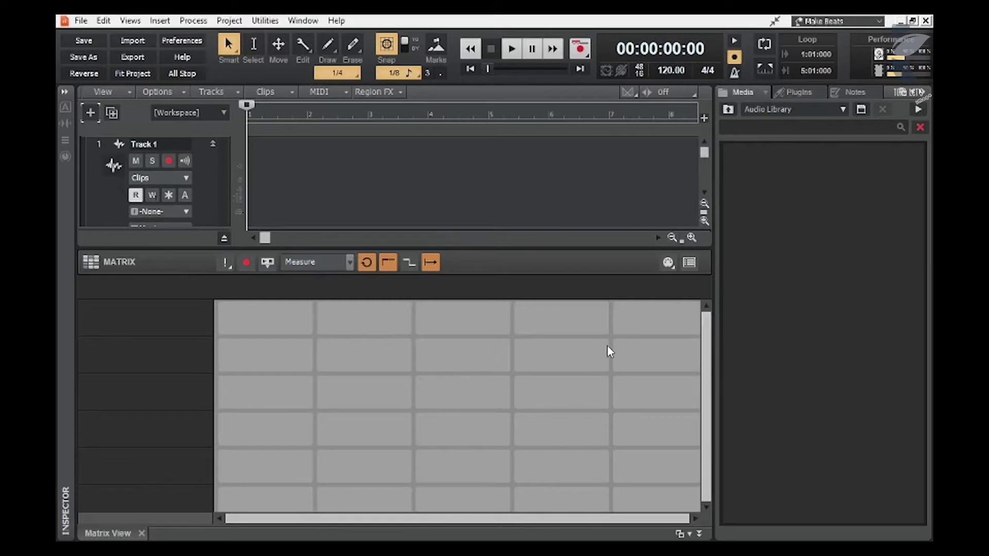
- Load the Mix workspace, followed by the Record workspace, to compare their layouts
{"action": "left_click", "coordinate": [860, 21]}
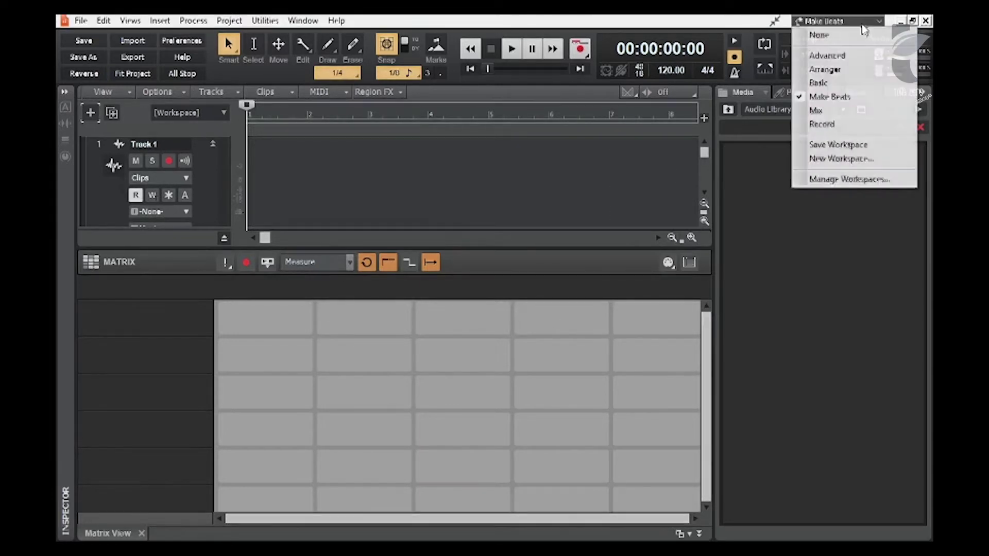
{"action": "left_click", "coordinate": [851, 112]}
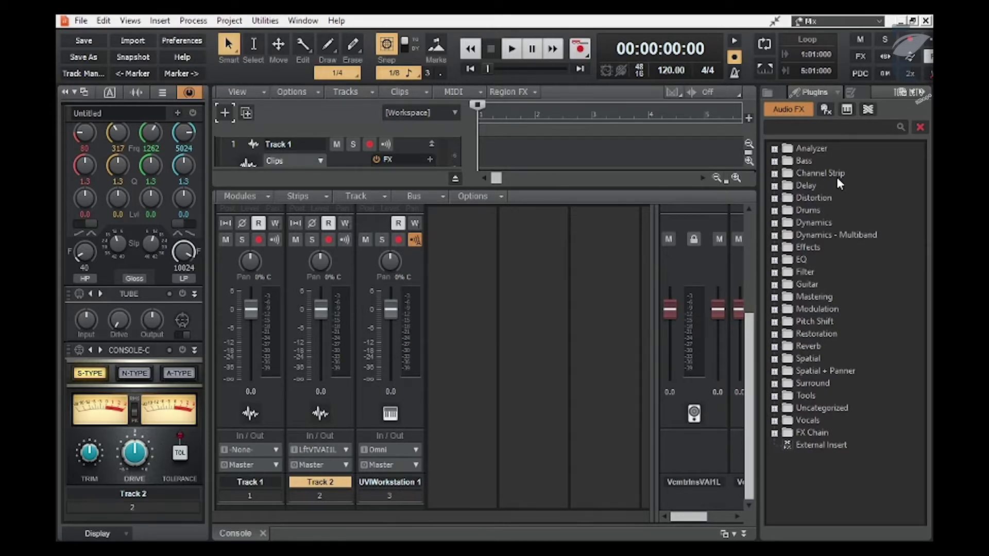
{"action": "left_click", "coordinate": [815, 23]}
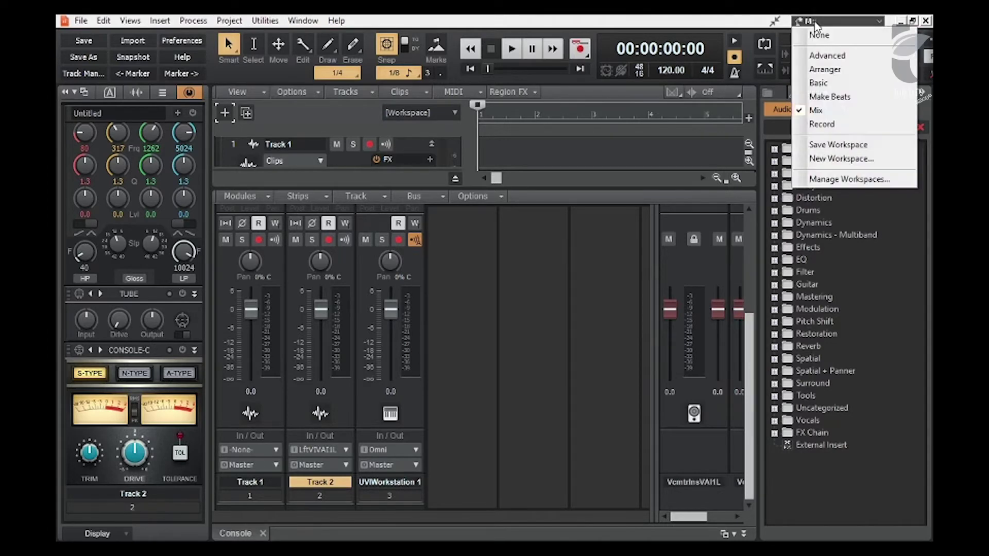
{"action": "left_click", "coordinate": [816, 128]}
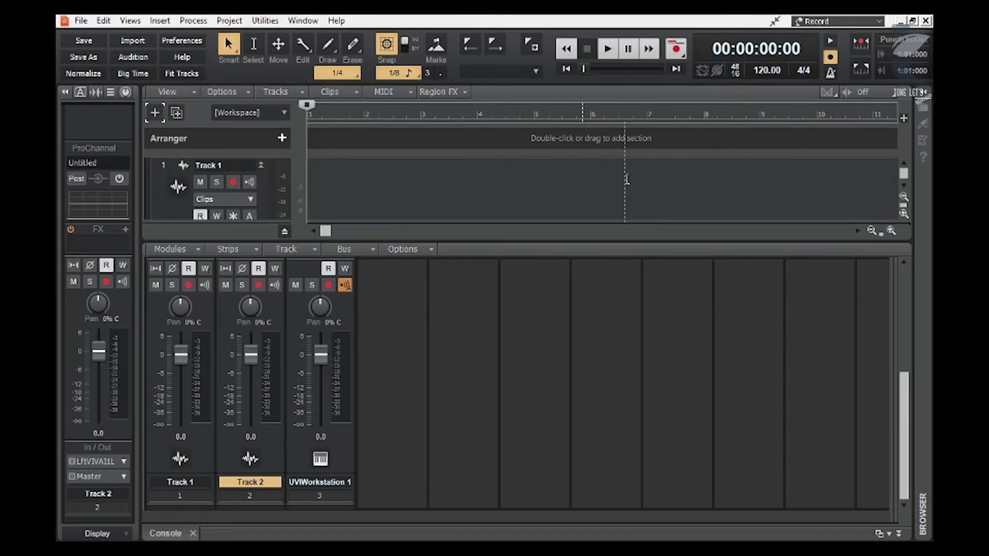
- Return to the Advanced workspace and enlarge the track view by collapsing the Browser and Inspector, leaving the MultiDock collapsed
{"action": "left_click", "coordinate": [826, 21]}
{"action": "left_click", "coordinate": [827, 56]}
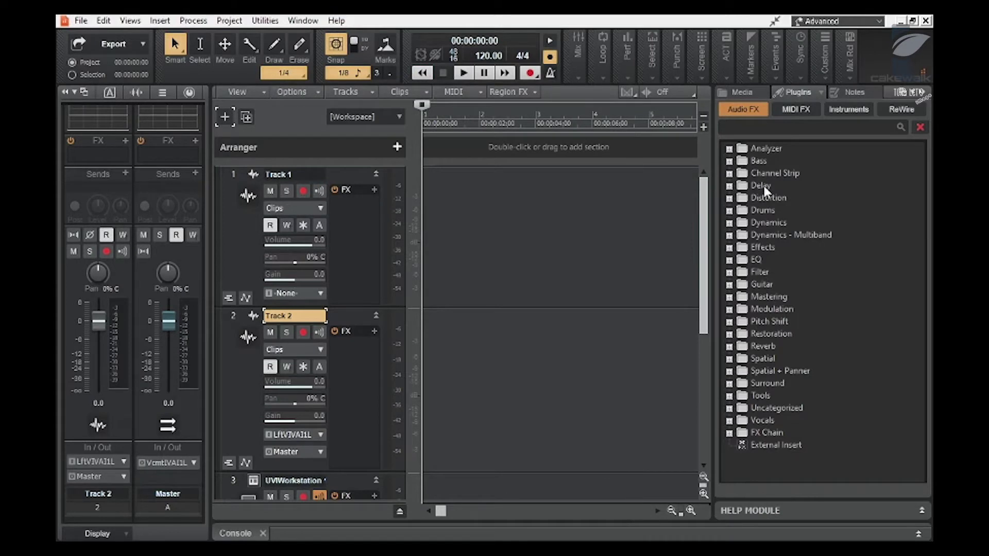
{"action": "left_click", "coordinate": [921, 96]}
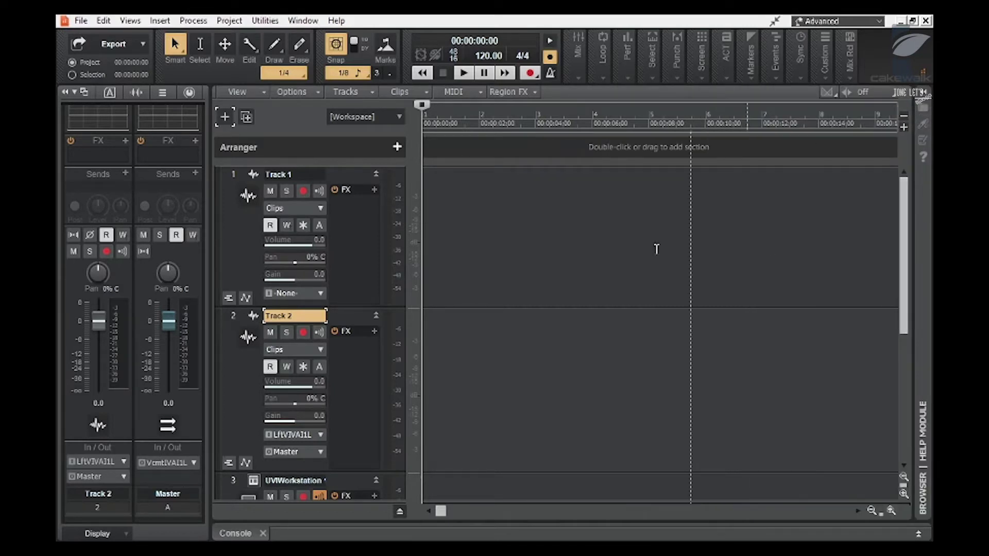
{"action": "left_click", "coordinate": [65, 92]}
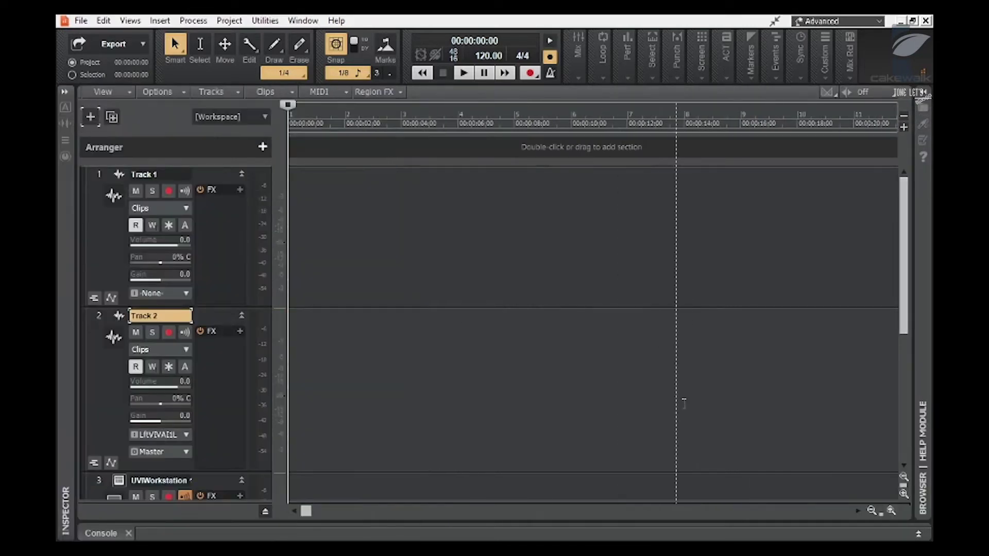
{"action": "left_click", "coordinate": [919, 536]}
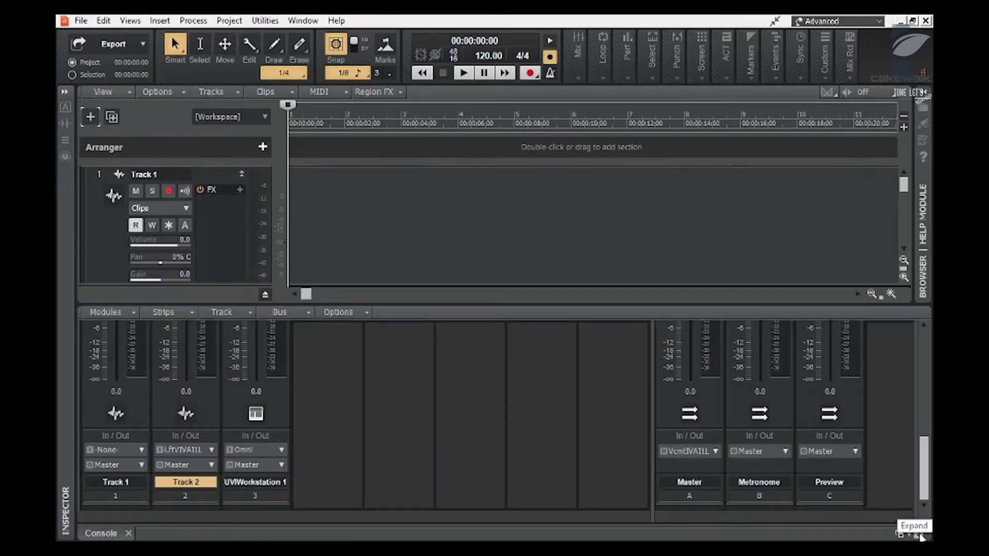
{"action": "left_click", "coordinate": [919, 536]}
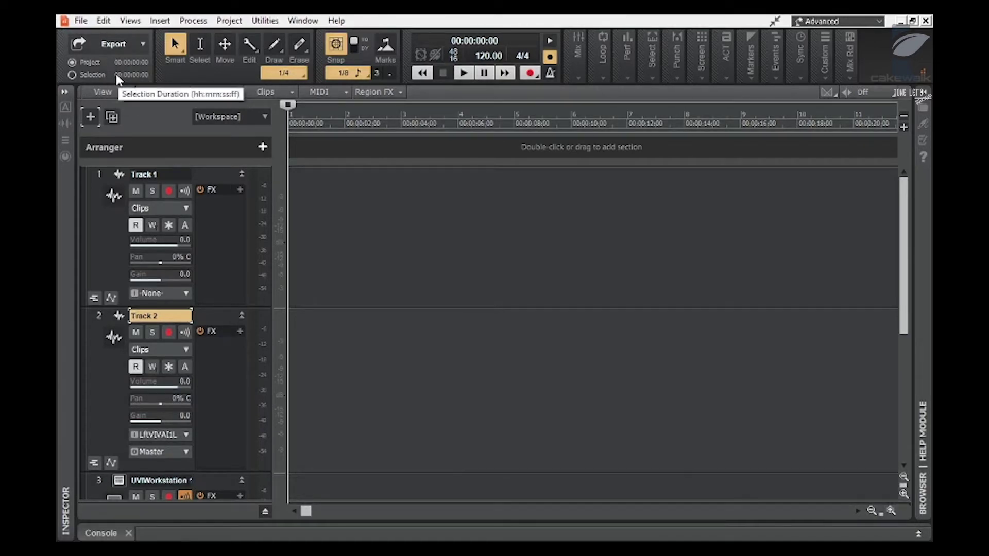
- Examine the project's export options, including the available audio file formats
{"action": "left_click", "coordinate": [133, 47]}
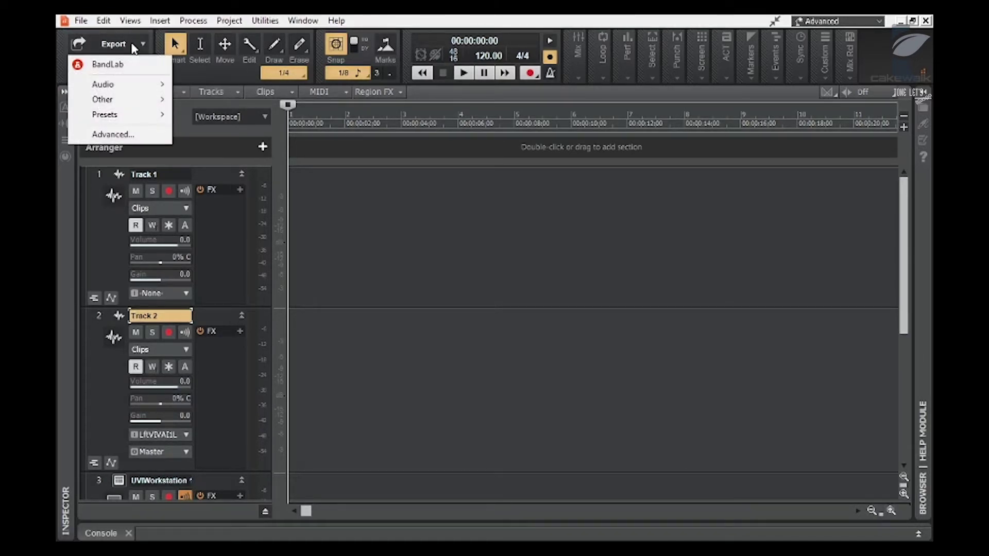
{"action": "mouse_move", "coordinate": [136, 91]}
{"action": "left_click", "coordinate": [81, 21]}
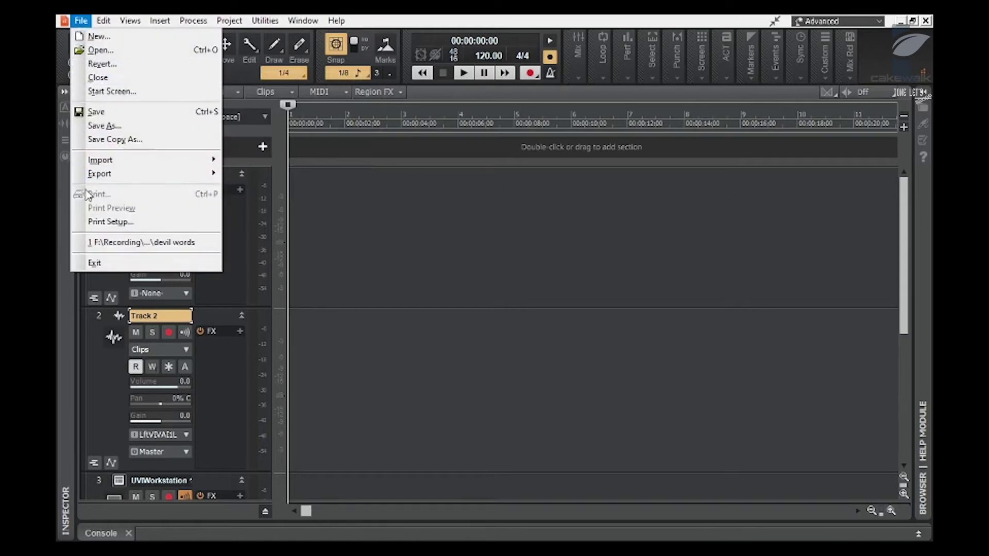
{"action": "left_click", "coordinate": [336, 20]}
{"action": "left_click", "coordinate": [453, 20]}
{"action": "left_click", "coordinate": [109, 46]}
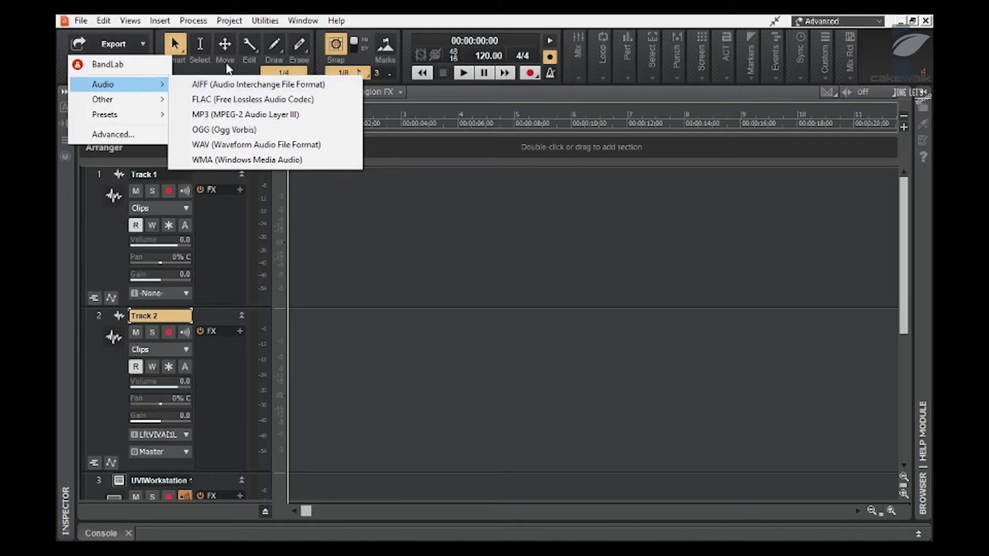
{"action": "left_click", "coordinate": [249, 67]}
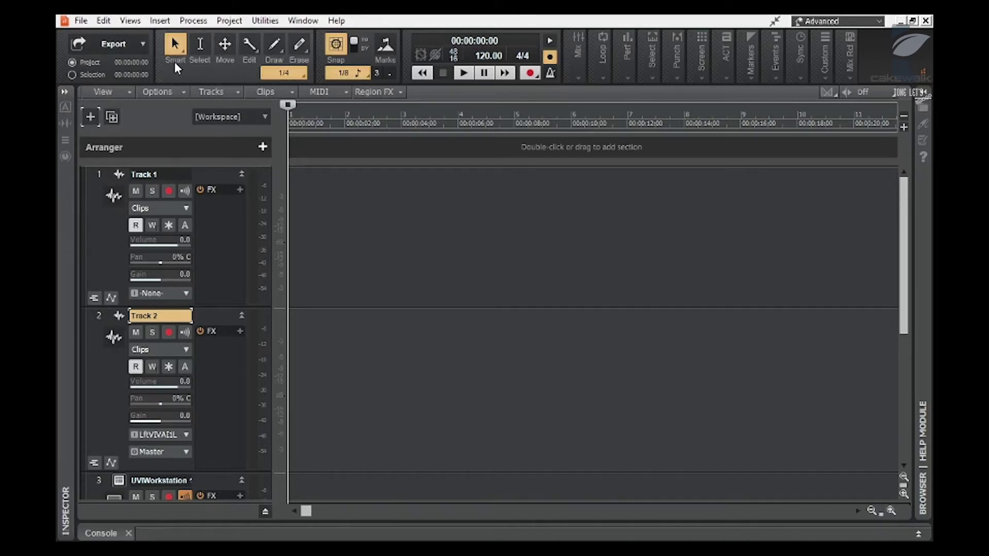
- Use the Select tool to mark several time ranges on Track 1, ending with one about 5.5 seconds long between measures 6 and 9
{"action": "left_click", "coordinate": [204, 46]}
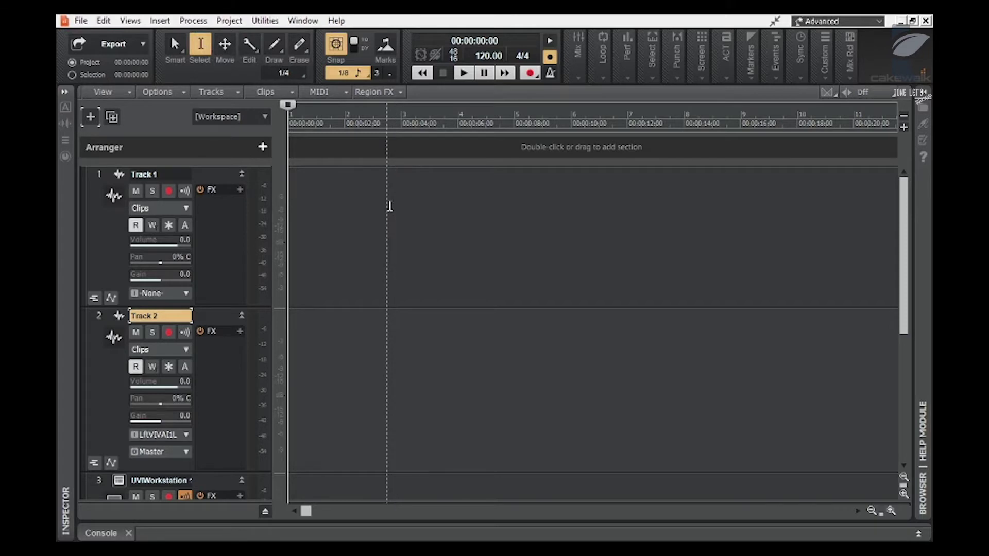
{"action": "left_click_drag", "start_coordinate": [343, 190], "coordinate": [513, 190]}
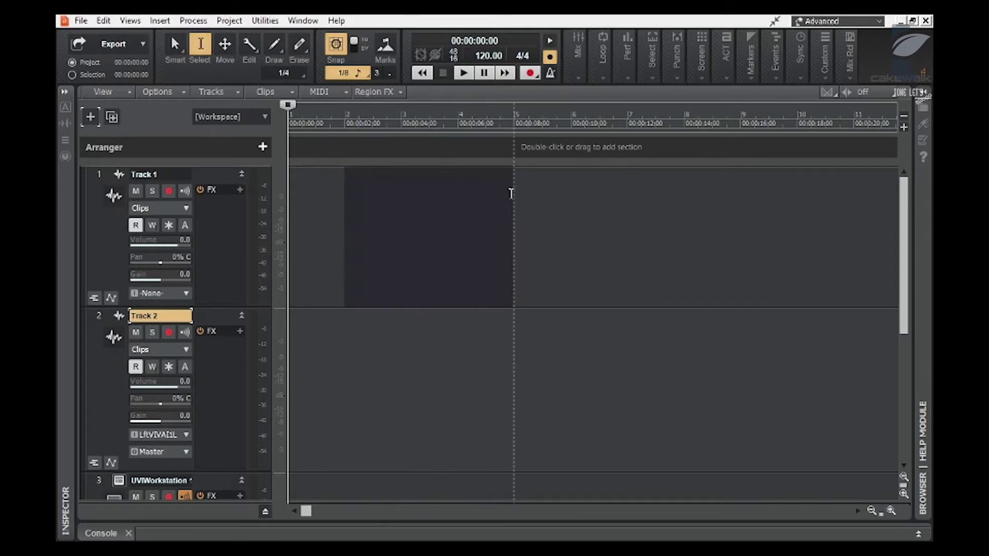
{"action": "left_click_drag", "start_coordinate": [636, 203], "coordinate": [818, 205]}
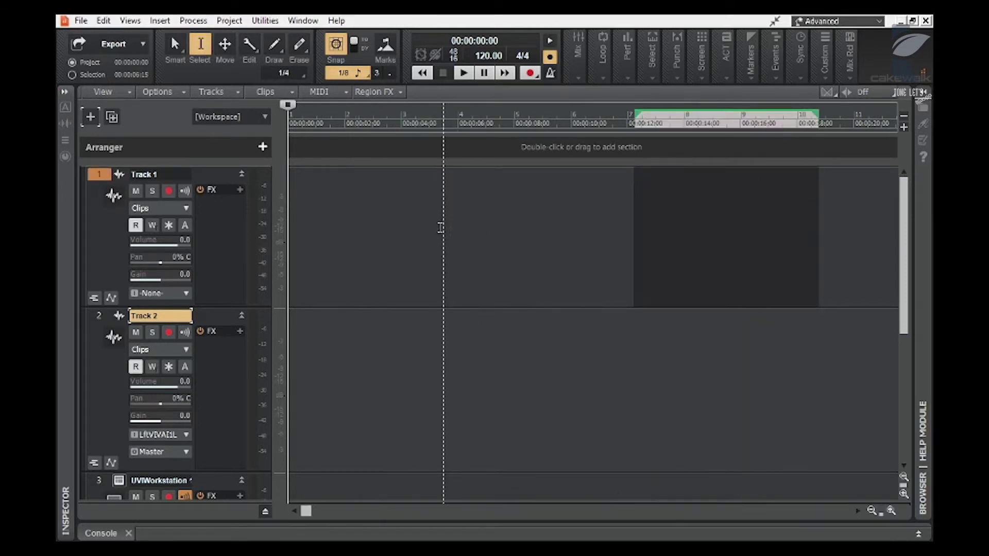
{"action": "left_click", "coordinate": [651, 220]}
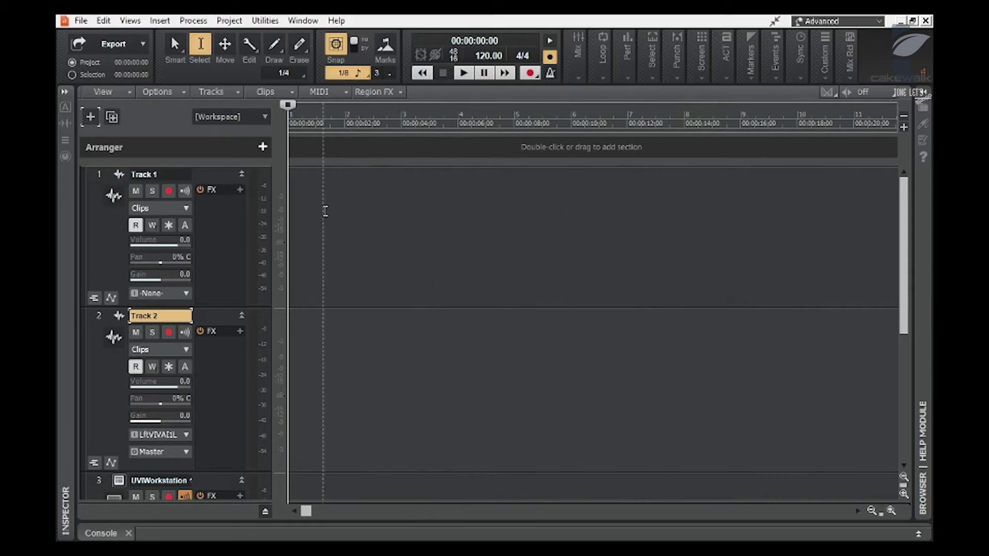
{"action": "left_click_drag", "start_coordinate": [327, 212], "coordinate": [532, 211]}
{"action": "left_click_drag", "start_coordinate": [705, 212], "coordinate": [761, 211]}
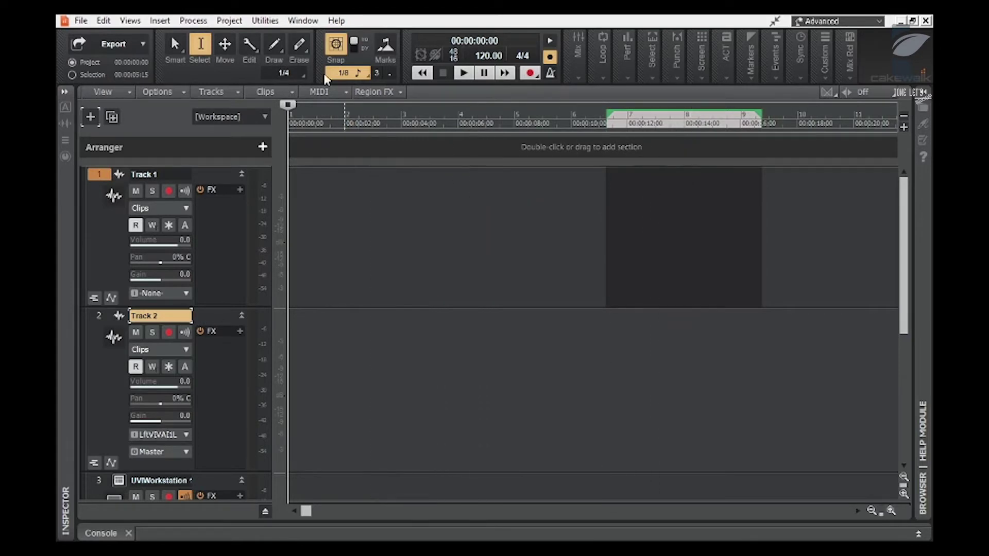
- Activate the Move tool and reposition the playhead several times over Track 1, ending at 00:00:11:08
{"action": "left_click", "coordinate": [224, 45]}
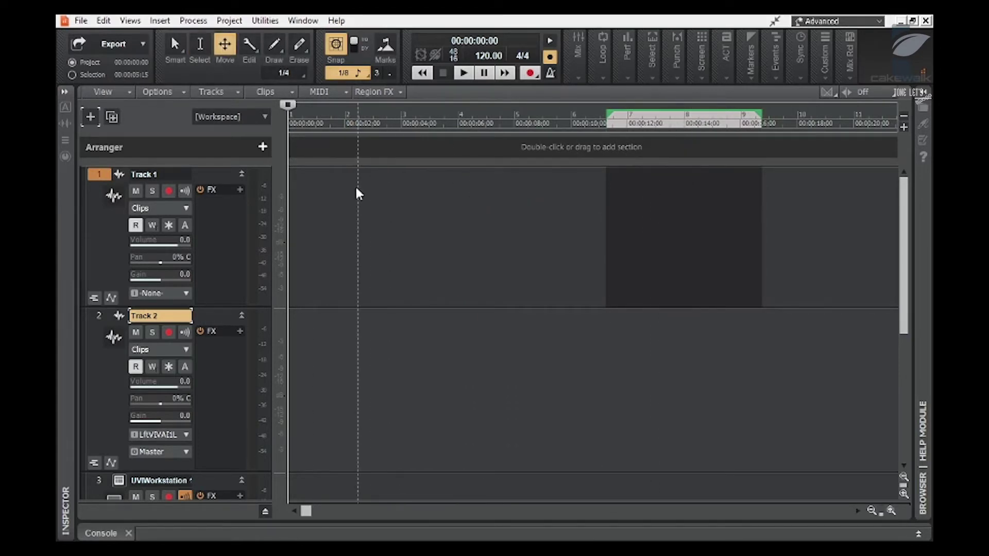
{"action": "left_click", "coordinate": [402, 192]}
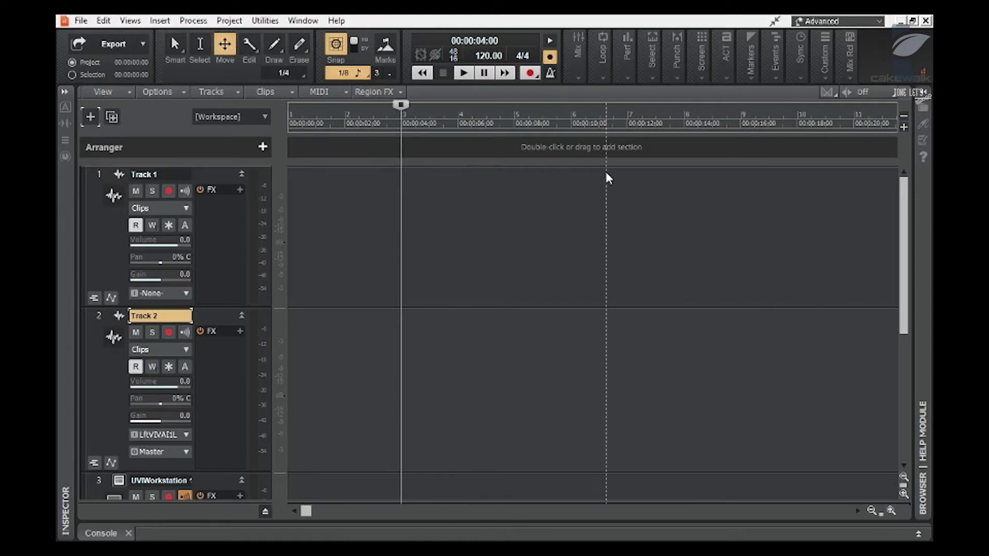
{"action": "left_click", "coordinate": [663, 191]}
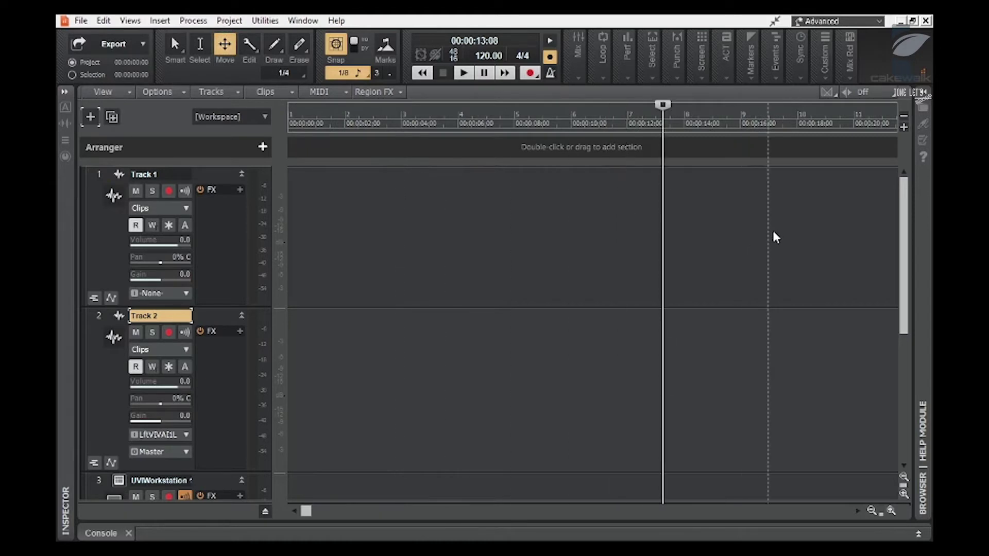
{"action": "left_click", "coordinate": [782, 232]}
{"action": "left_click", "coordinate": [605, 229]}
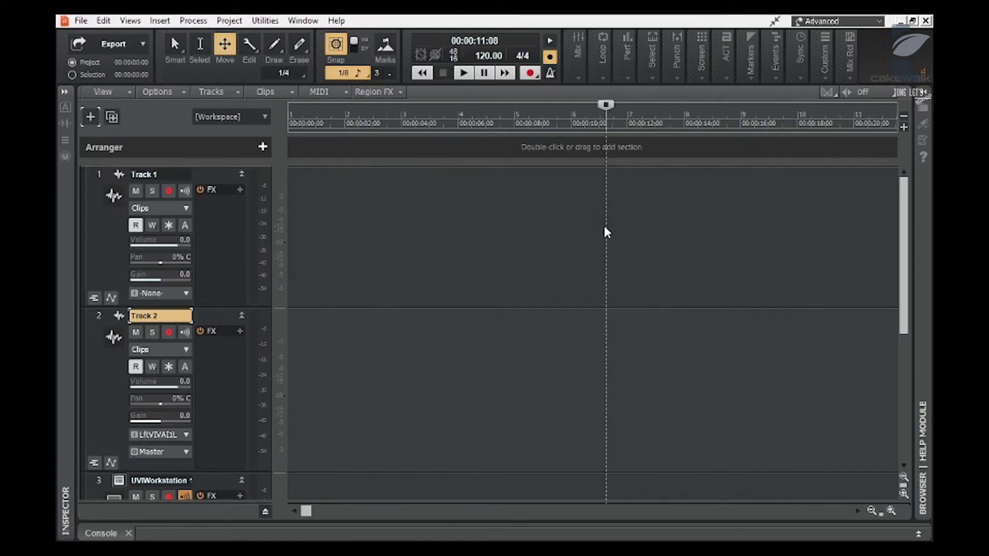
- Switch through the Edit and Erase tools and leave the Draw tool active
{"action": "left_click", "coordinate": [248, 46]}
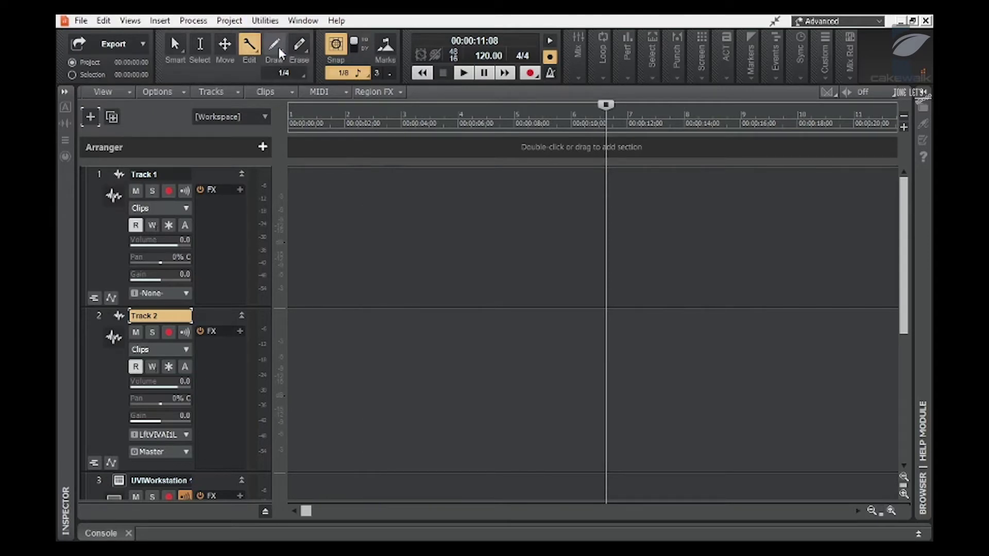
{"action": "key", "text": "F10"}
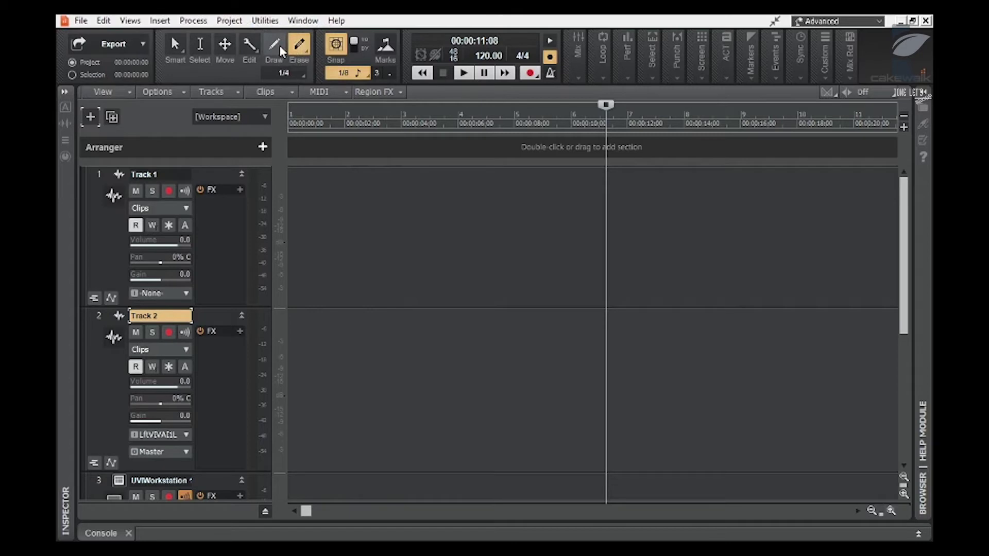
{"action": "left_click", "coordinate": [274, 46]}
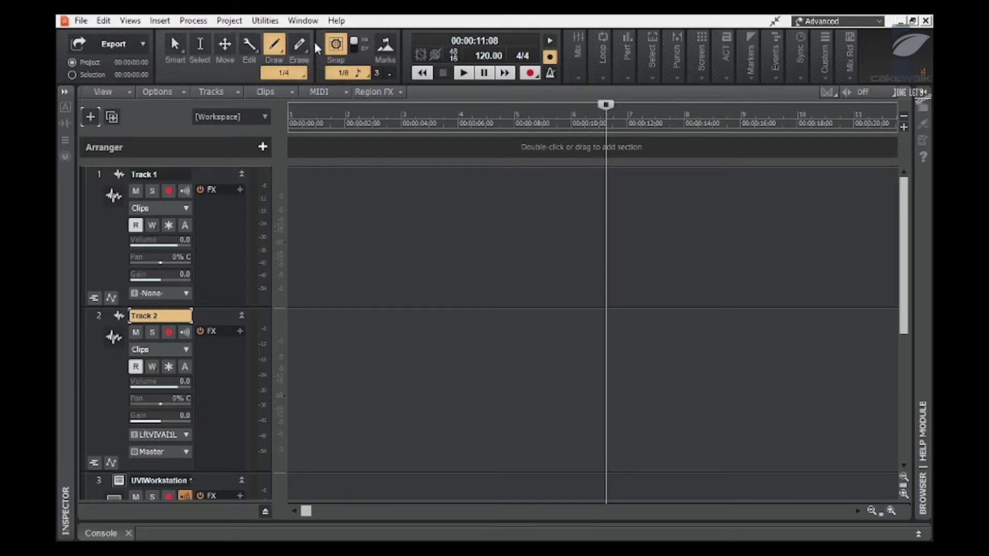
- Look through the note duration choices for the Draw tool without changing the current one
{"action": "left_click", "coordinate": [291, 75]}
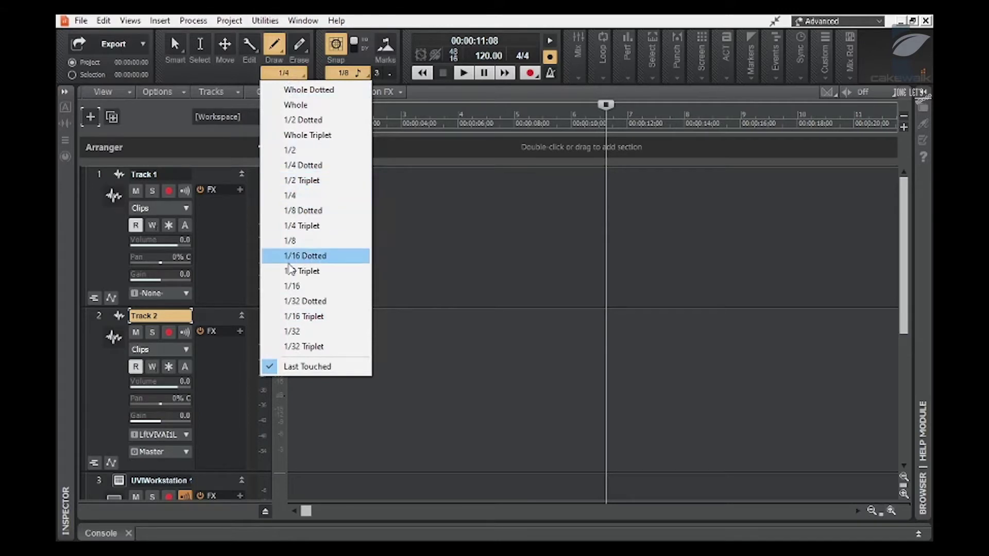
{"action": "left_click", "coordinate": [423, 21]}
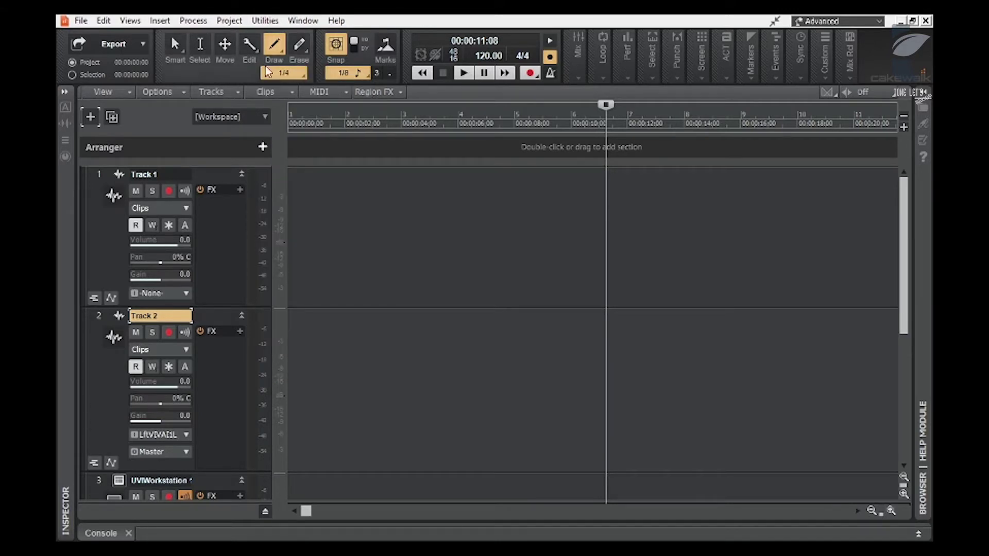
- With snapping disabled, mark a time range on the ruler from just before measure 3 to just after measure 5, and re-enable Snap
{"action": "left_click", "coordinate": [339, 46]}
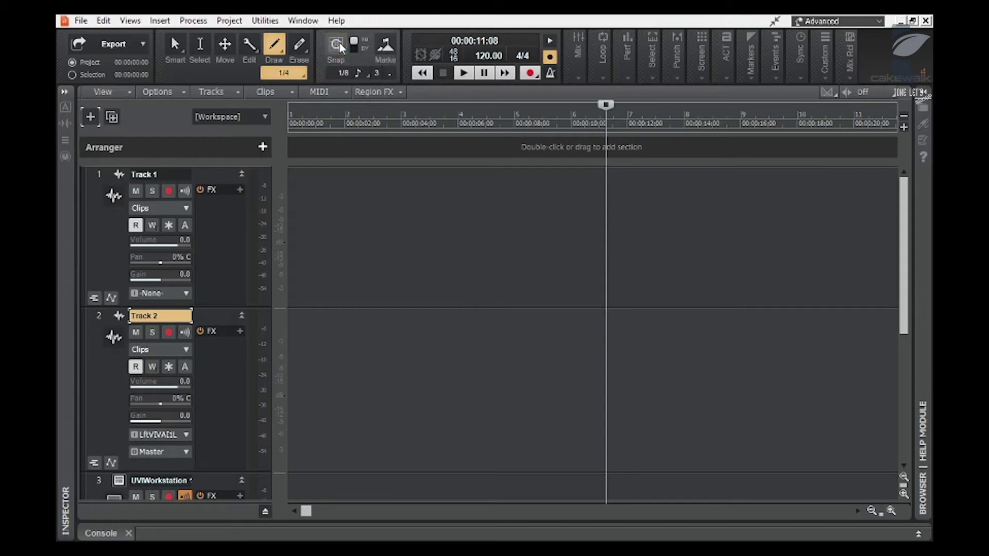
{"action": "left_click", "coordinate": [340, 48]}
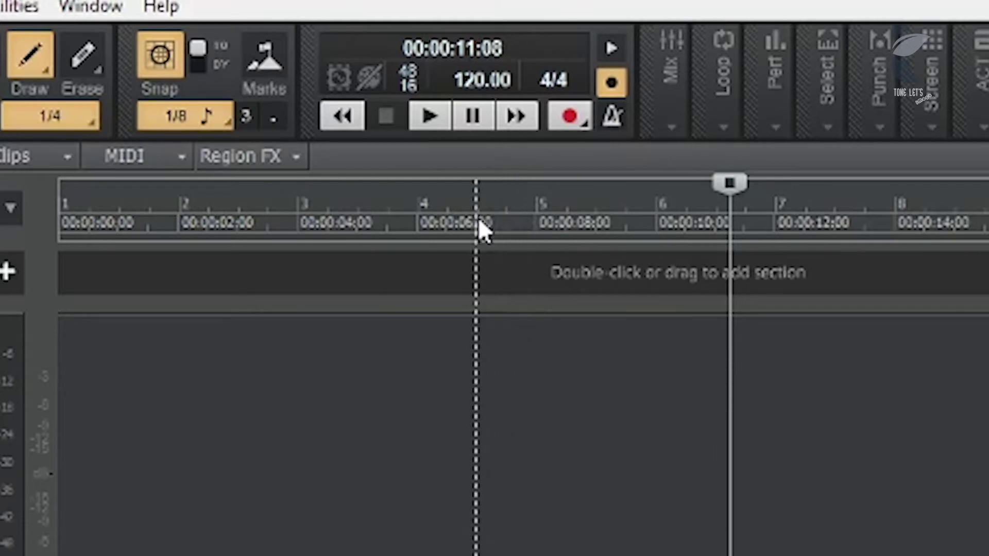
{"action": "left_click", "coordinate": [169, 51]}
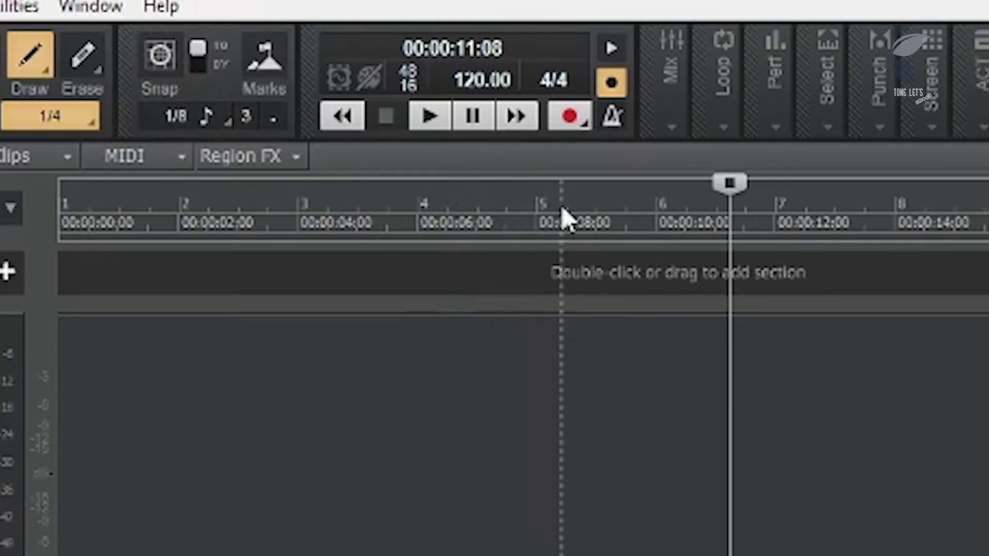
{"action": "left_click_drag", "start_coordinate": [562, 209], "coordinate": [284, 211]}
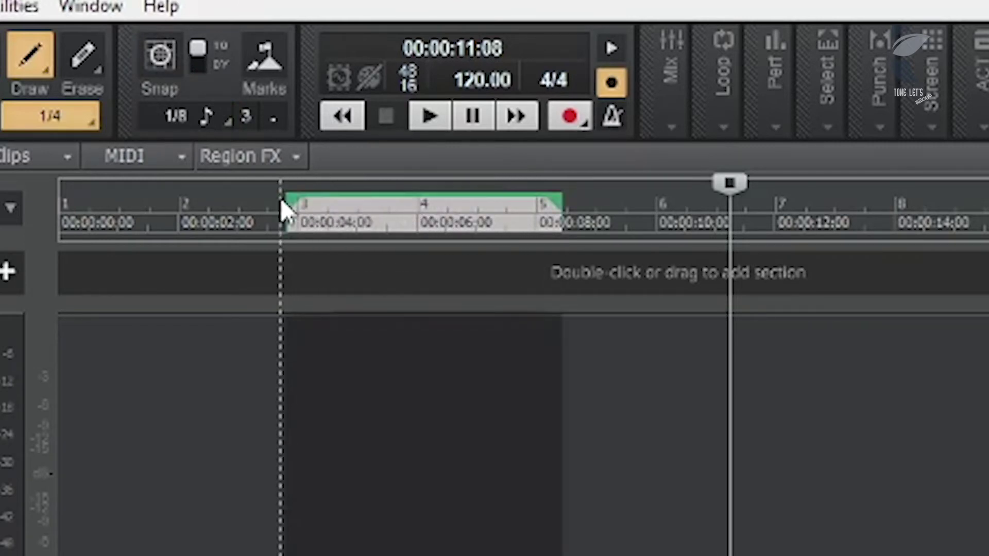
{"action": "left_click", "coordinate": [161, 57]}
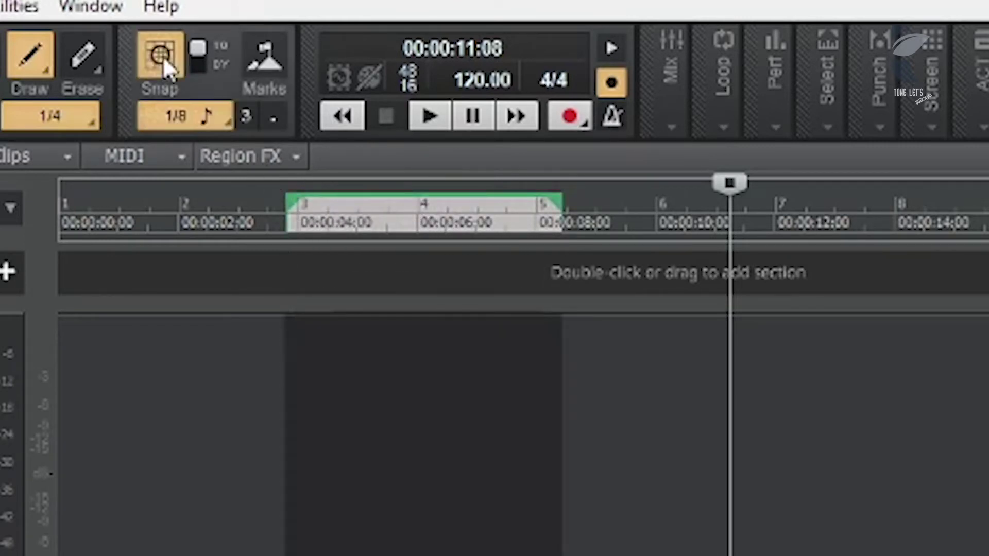
- Set the snap resolution to a 1/2 note and return the playhead to 00:00:00:00
{"action": "left_click", "coordinate": [597, 223]}
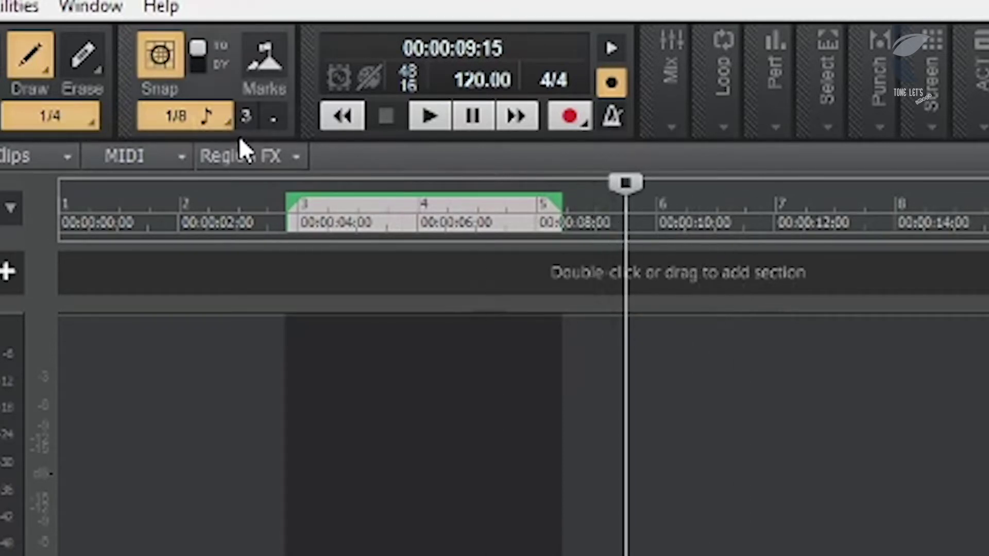
{"action": "left_click", "coordinate": [226, 126]}
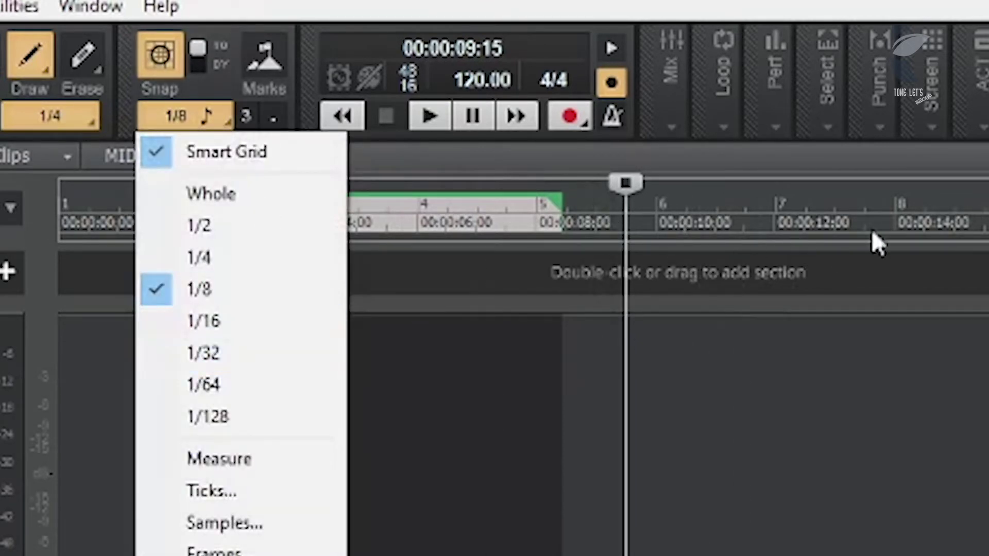
{"action": "left_click", "coordinate": [199, 225]}
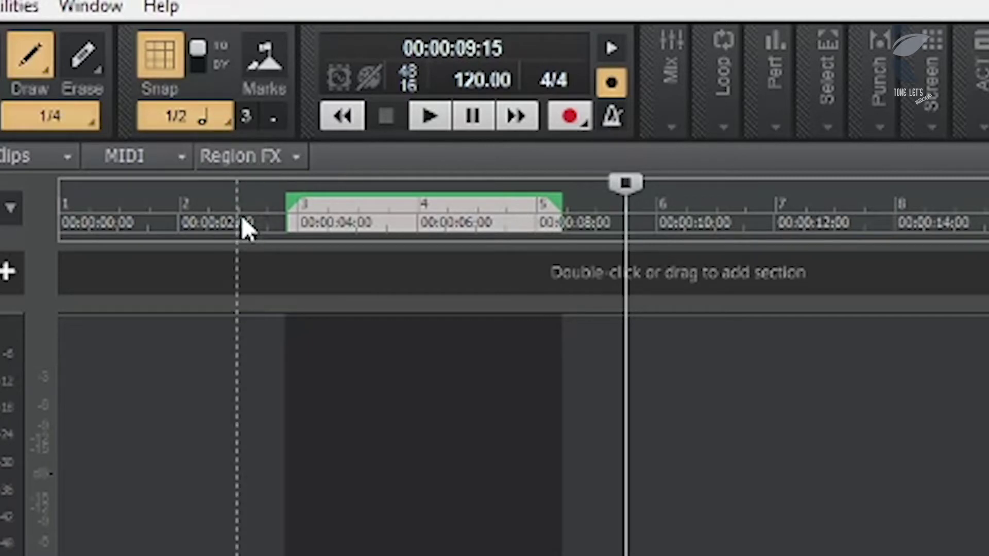
{"action": "left_click_drag", "start_coordinate": [625, 184], "coordinate": [54, 185]}
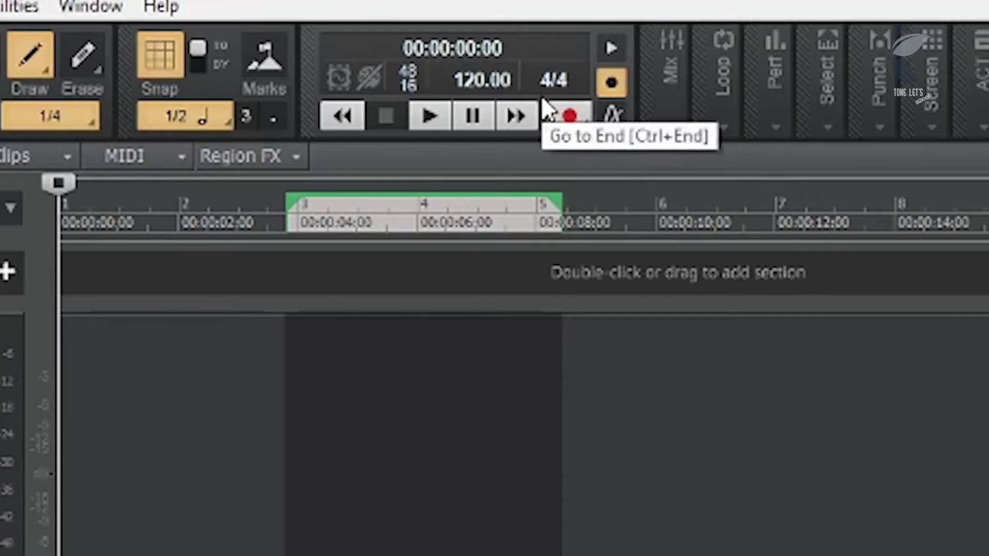
- View the Meter/Key Signature settings without changing them, and open the project tempo for editing
{"action": "left_click", "coordinate": [567, 72]}
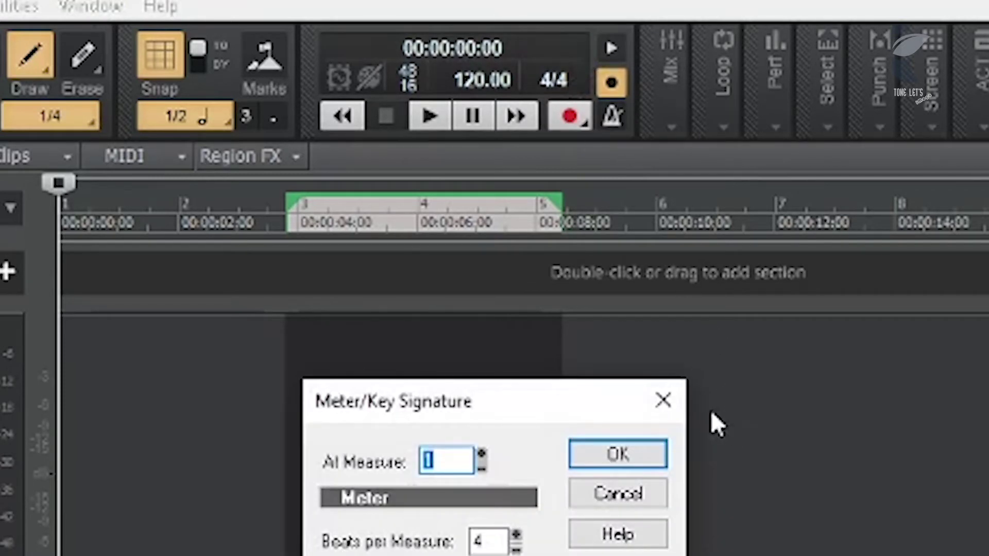
{"action": "left_click", "coordinate": [677, 407]}
{"action": "double_click", "coordinate": [456, 82]}
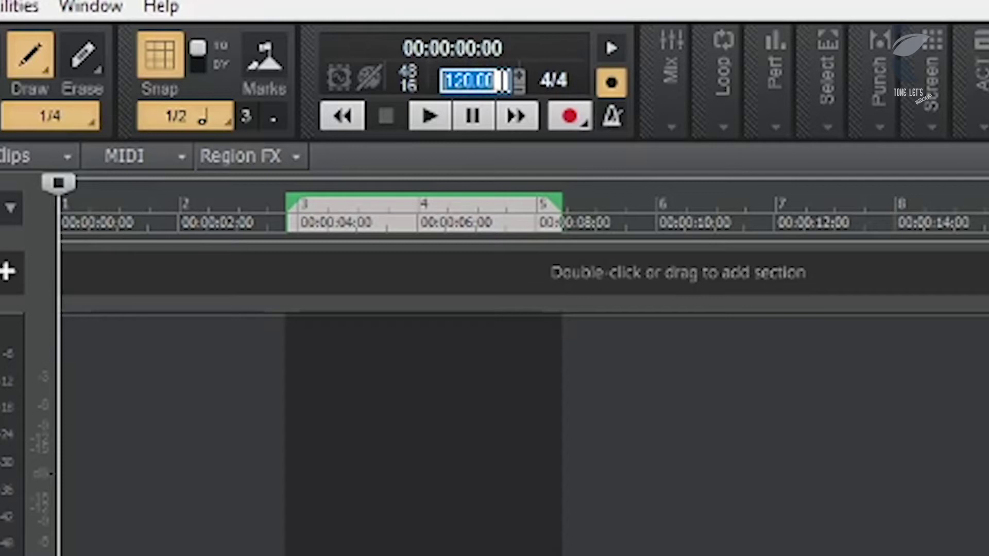
- Try the metronome's Playback option in its preferences, switching it on and off again before closing them
{"action": "right_click", "coordinate": [618, 115]}
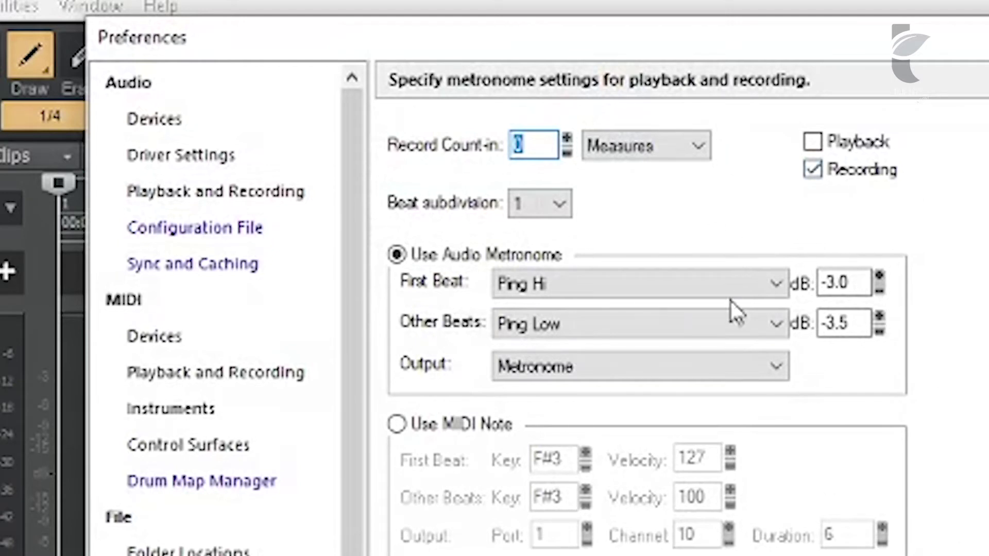
{"action": "left_click", "coordinate": [813, 141]}
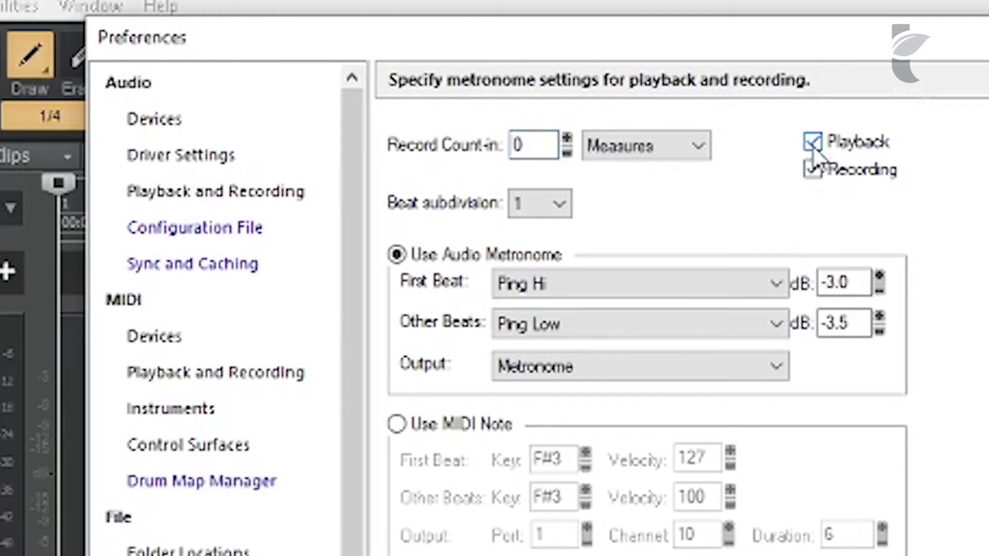
{"action": "left_click", "coordinate": [814, 146]}
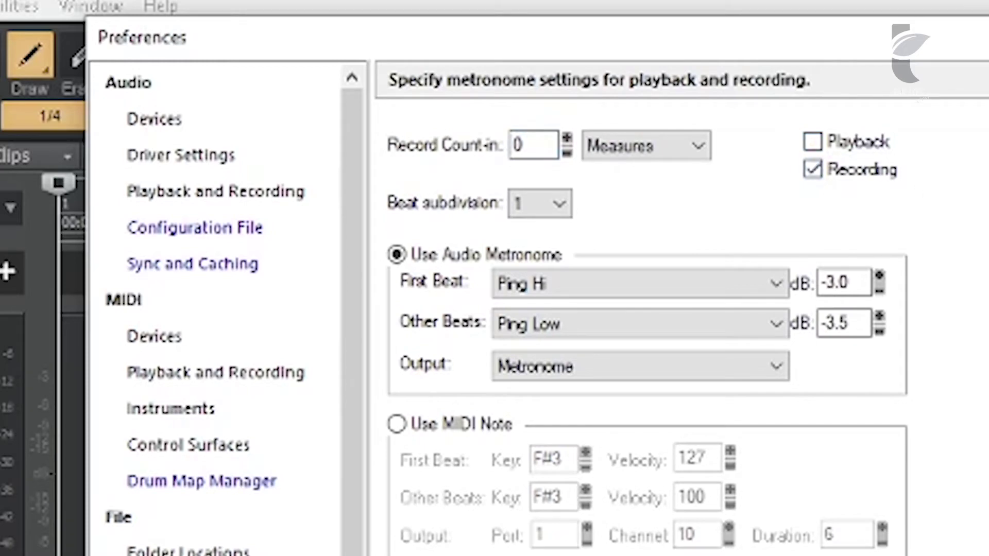
{"action": "key", "text": "Return"}
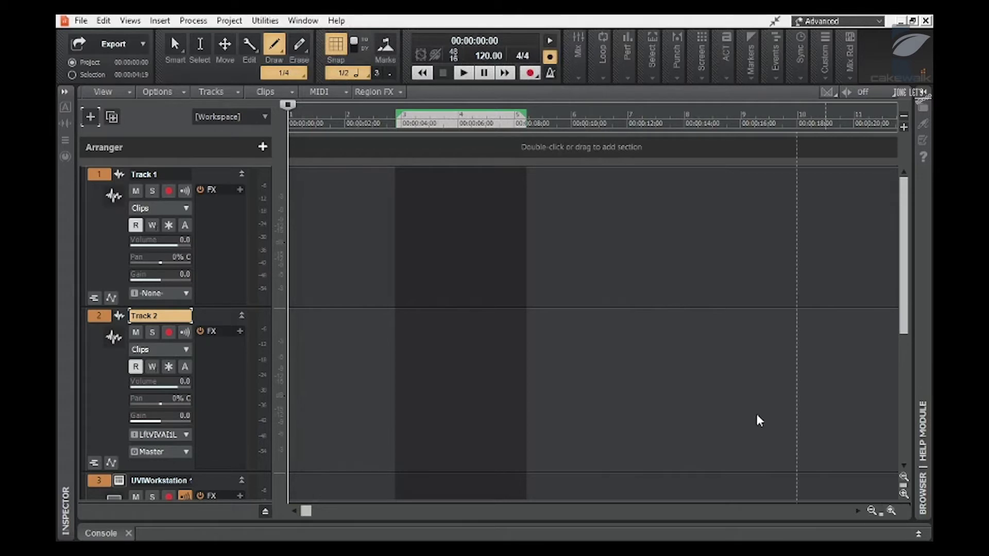
- Set the loop points from the time selection and extend the looped, selected range to span 1:01:000 to 8:03:000
{"action": "mouse_move", "coordinate": [577, 53]}
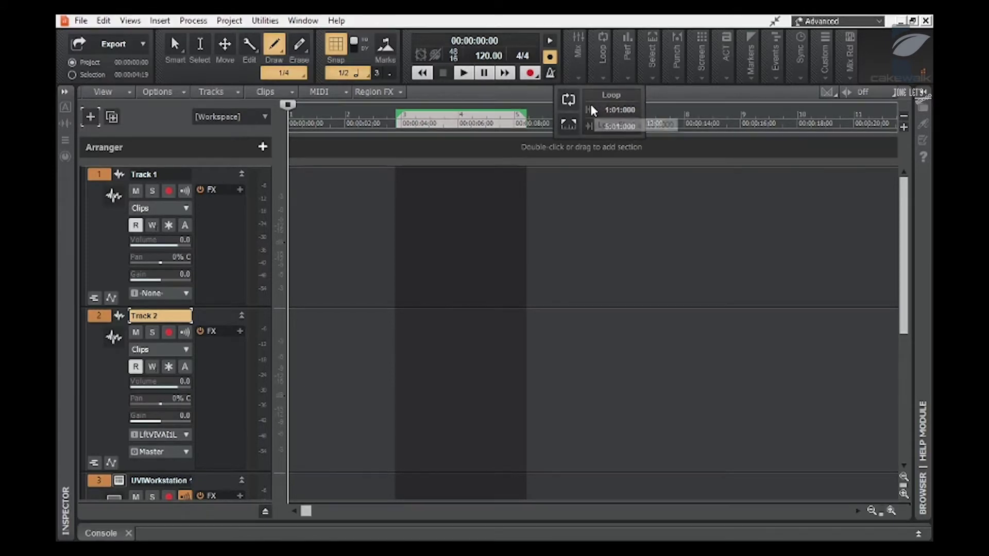
{"action": "left_click", "coordinate": [572, 126]}
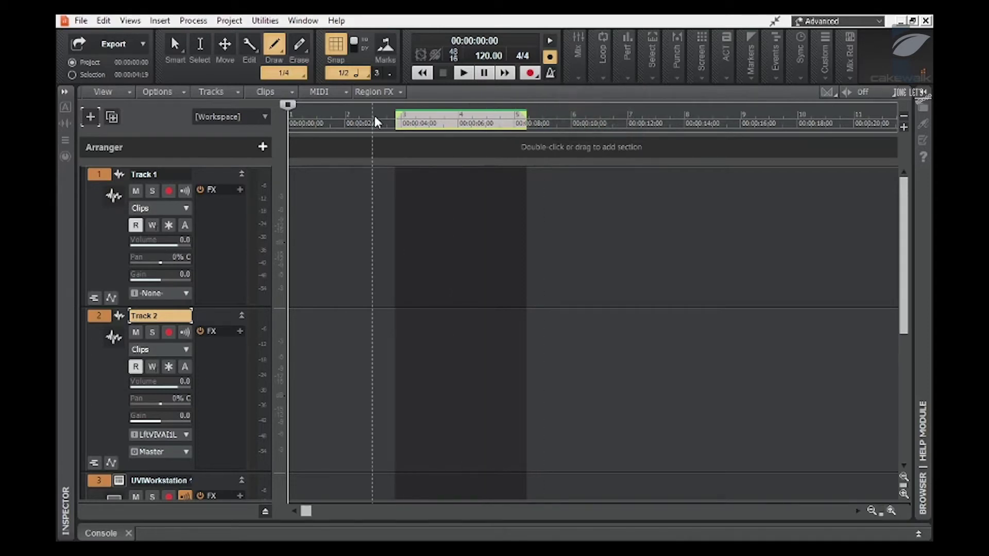
{"action": "mouse_move", "coordinate": [598, 50]}
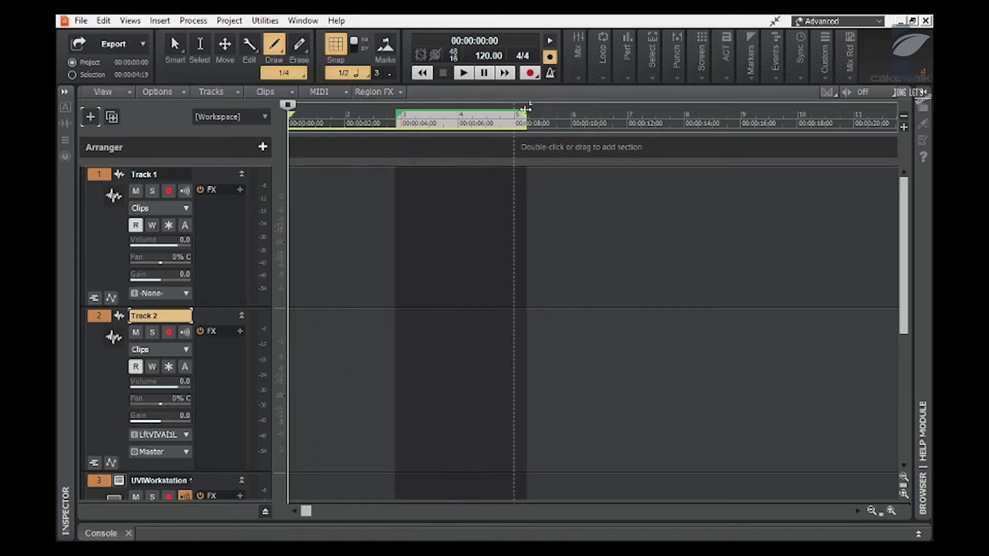
{"action": "left_click_drag", "start_coordinate": [523, 114], "coordinate": [702, 111]}
{"action": "left_click_drag", "start_coordinate": [400, 111], "coordinate": [268, 113]}
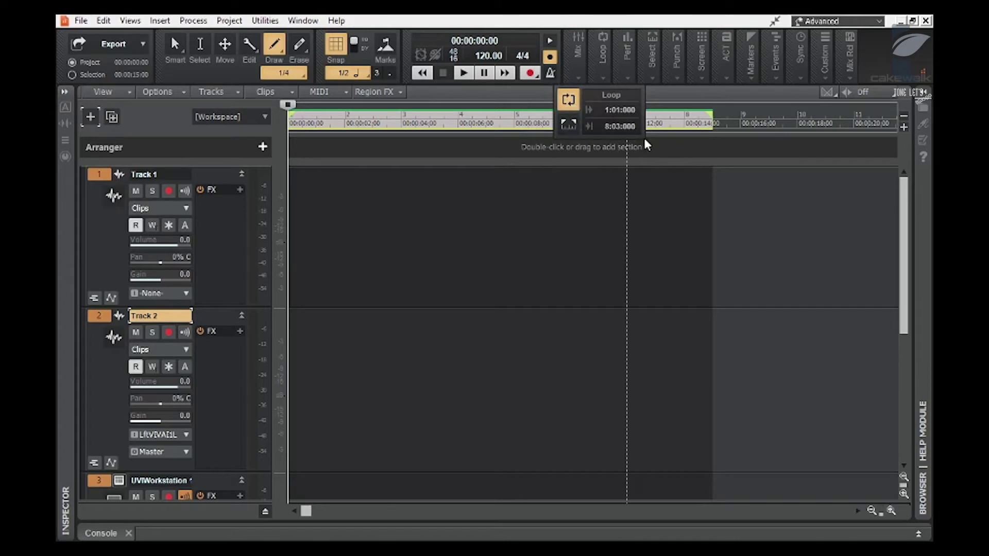
- Reposition the playhead within the looped range through 00:00:13:00 and 00:00:12:00, ending at 00:00:04:00
{"action": "left_click", "coordinate": [667, 123]}
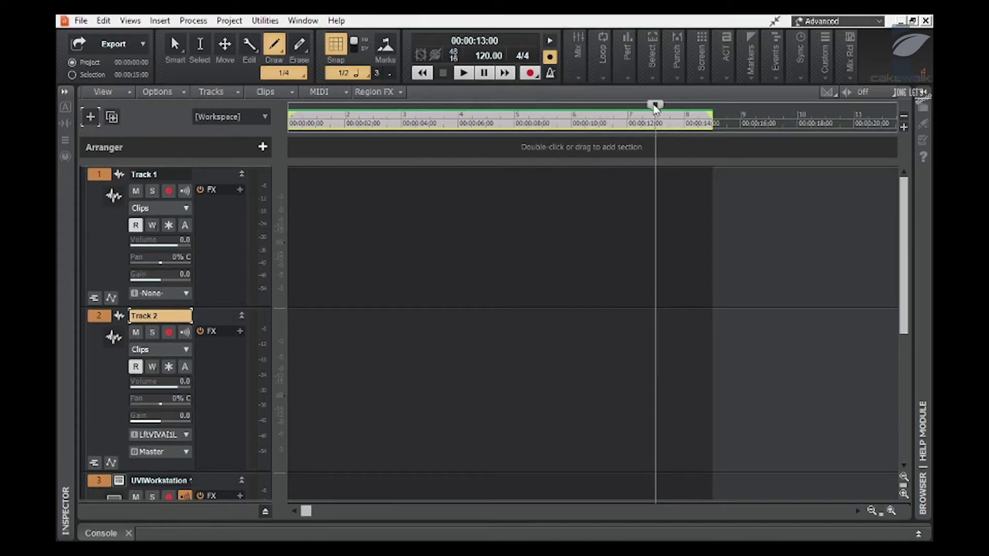
{"action": "mouse_move", "coordinate": [655, 108]}
{"action": "left_mouse_down"}
{"action": "mouse_move", "coordinate": [709, 104]}
{"action": "mouse_move", "coordinate": [277, 100]}
{"action": "mouse_move", "coordinate": [628, 102]}
{"action": "left_mouse_up"}
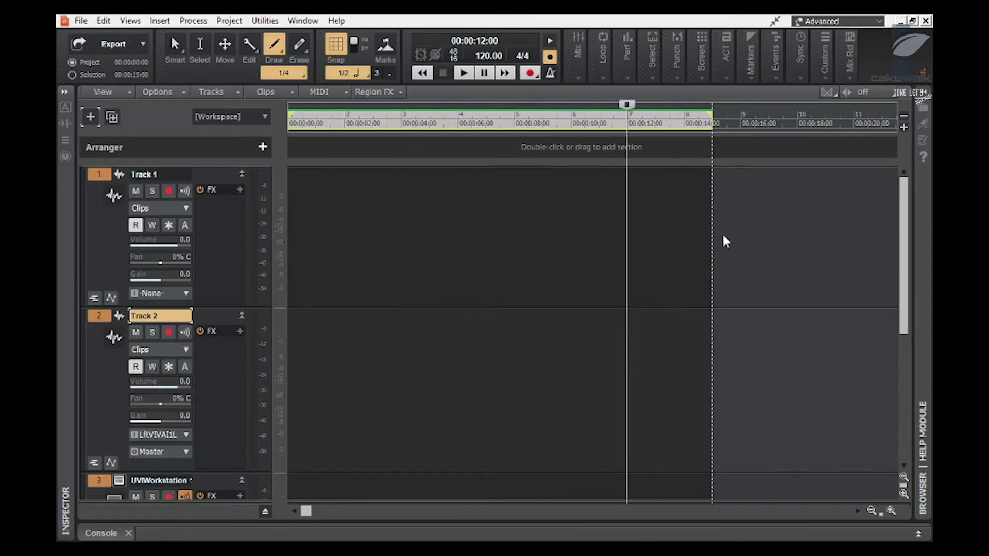
{"action": "mouse_move", "coordinate": [627, 104]}
{"action": "left_mouse_down"}
{"action": "mouse_move", "coordinate": [716, 103]}
{"action": "mouse_move", "coordinate": [204, 105]}
{"action": "mouse_move", "coordinate": [401, 103]}
{"action": "left_mouse_up"}
- Examine the collapsed control bar modules, including Loop, Select, Punch, Screen, ACT, Sync and Custom
{"action": "mouse_move", "coordinate": [602, 59]}
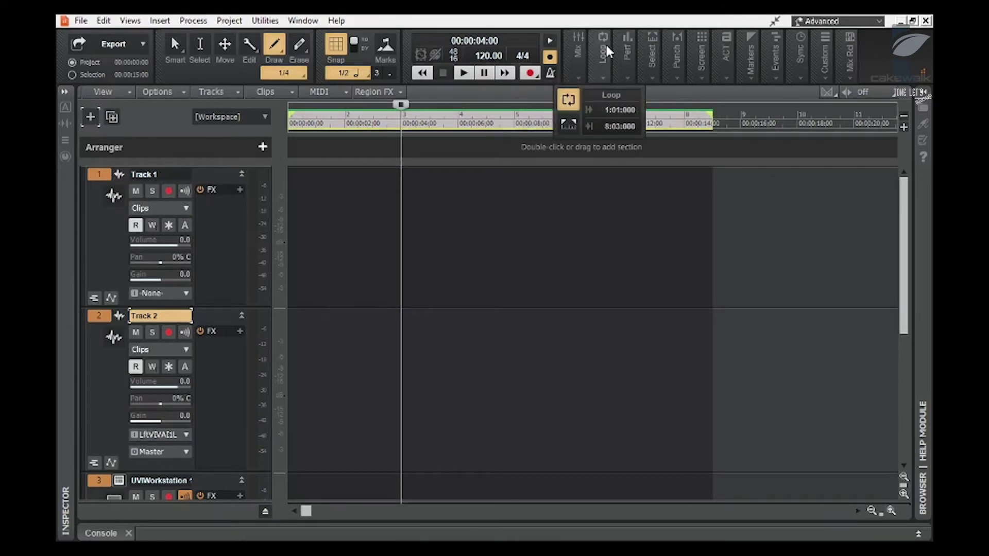
{"action": "mouse_move", "coordinate": [650, 50]}
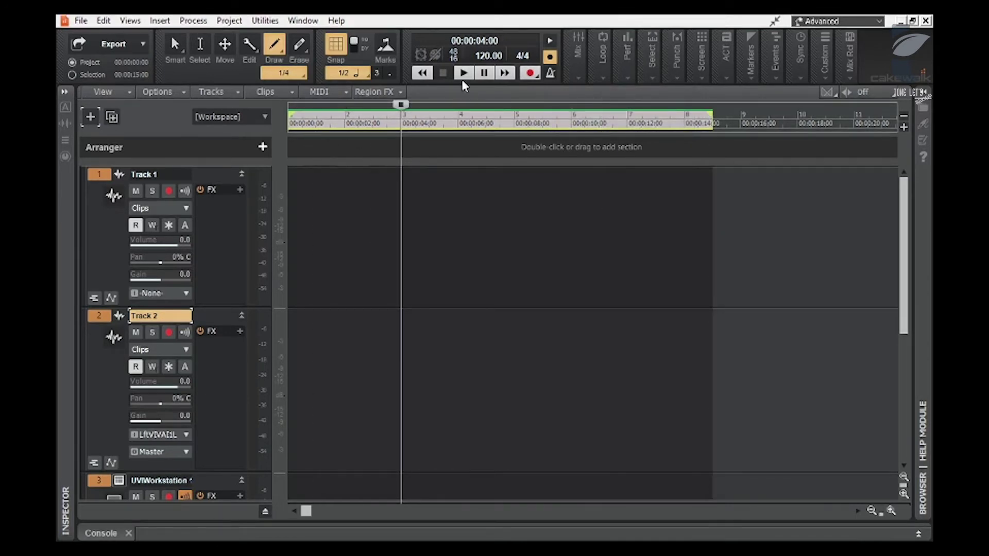
{"action": "mouse_move", "coordinate": [680, 52]}
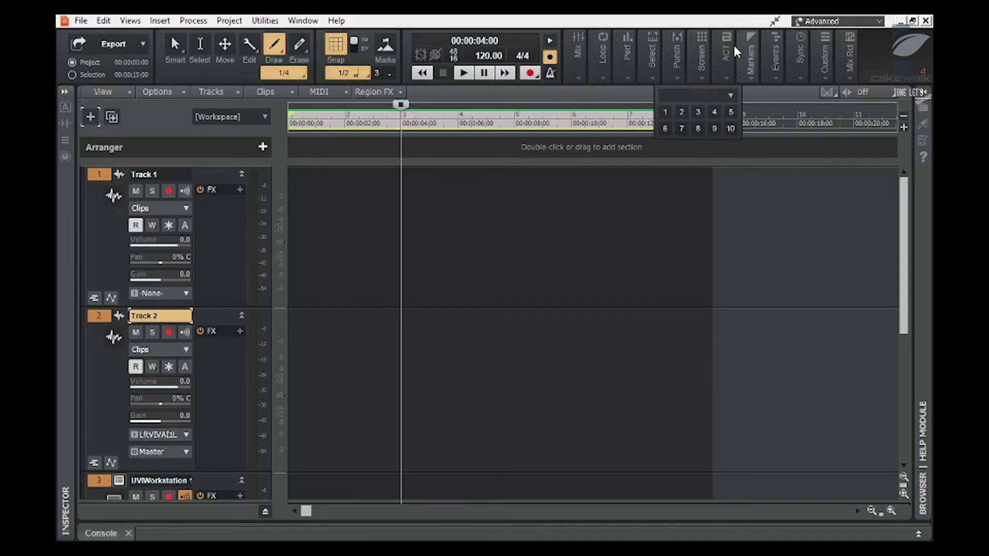
{"action": "mouse_move", "coordinate": [736, 45]}
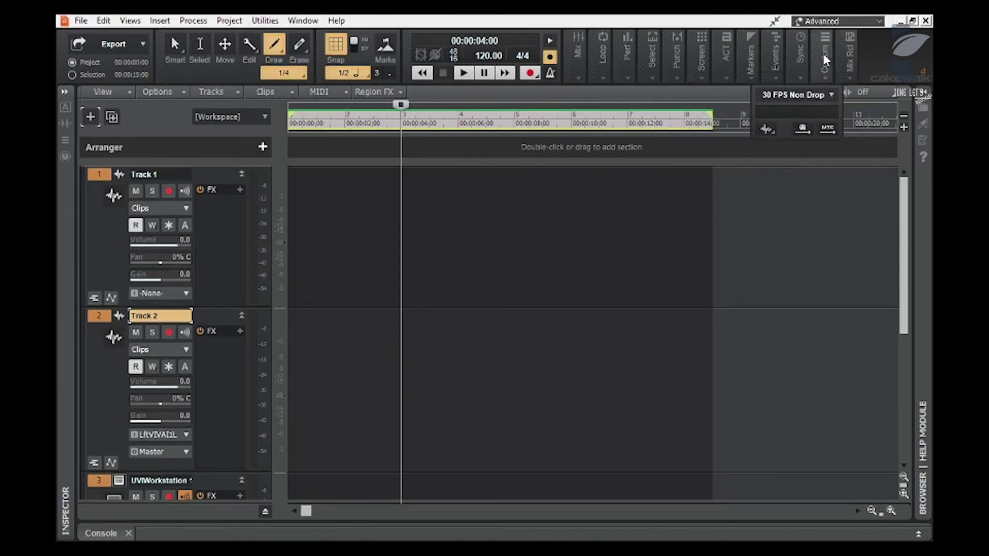
{"action": "mouse_move", "coordinate": [823, 54]}
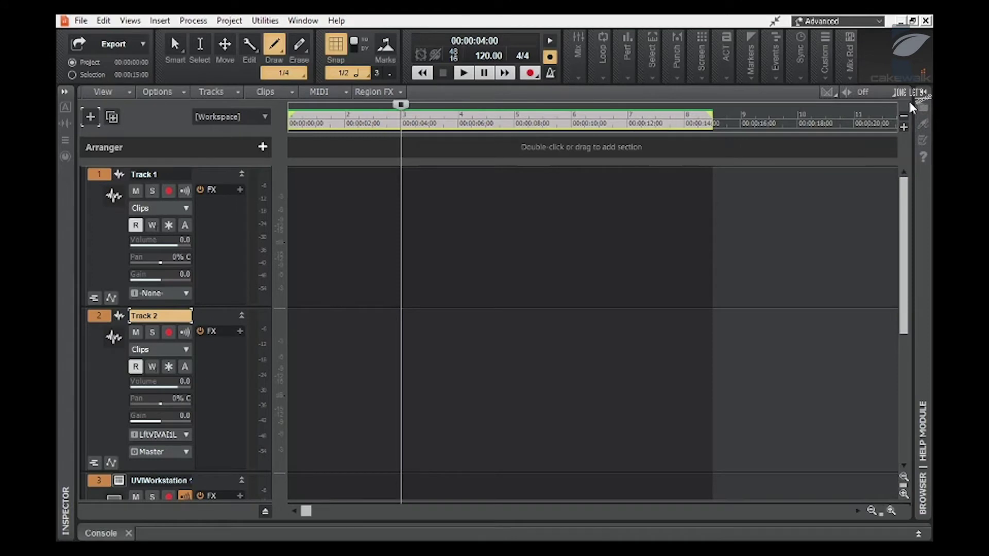
- Expand the Browser pane and show its media Audio Library
{"action": "left_click", "coordinate": [922, 107]}
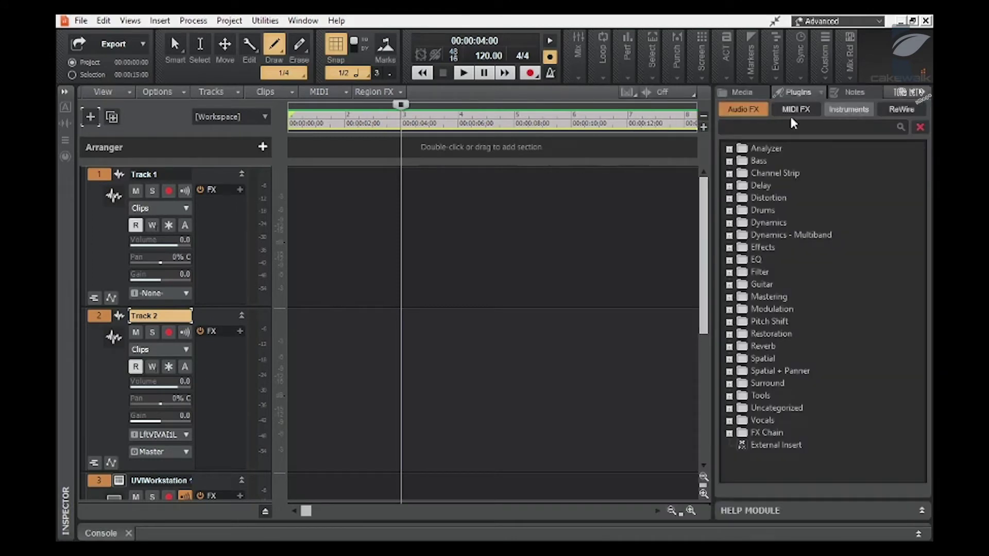
{"action": "left_click", "coordinate": [743, 93]}
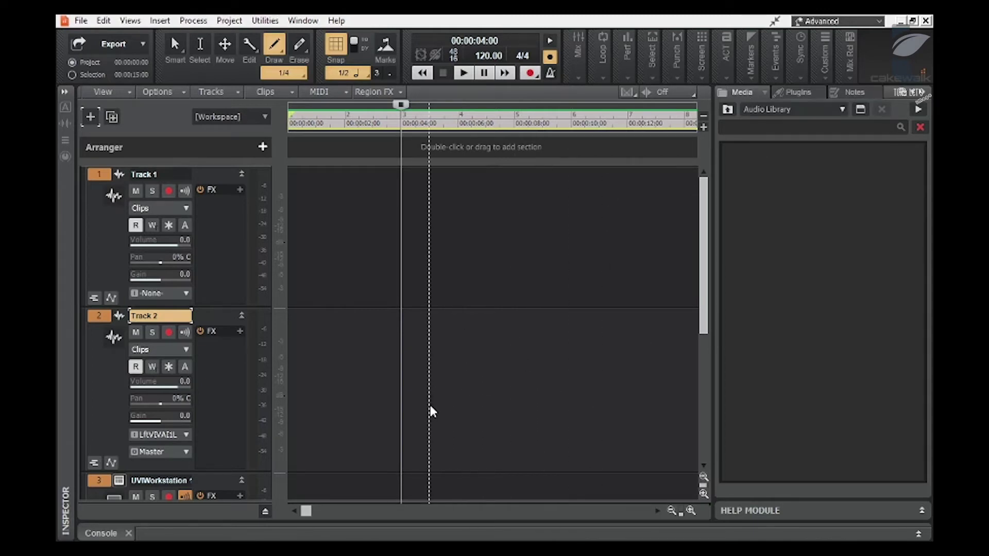
- Leave full-screen mode, switch to File Explorer showing the Videos folder, and bring its window fully into view, maximized
{"action": "left_click", "coordinate": [774, 23]}
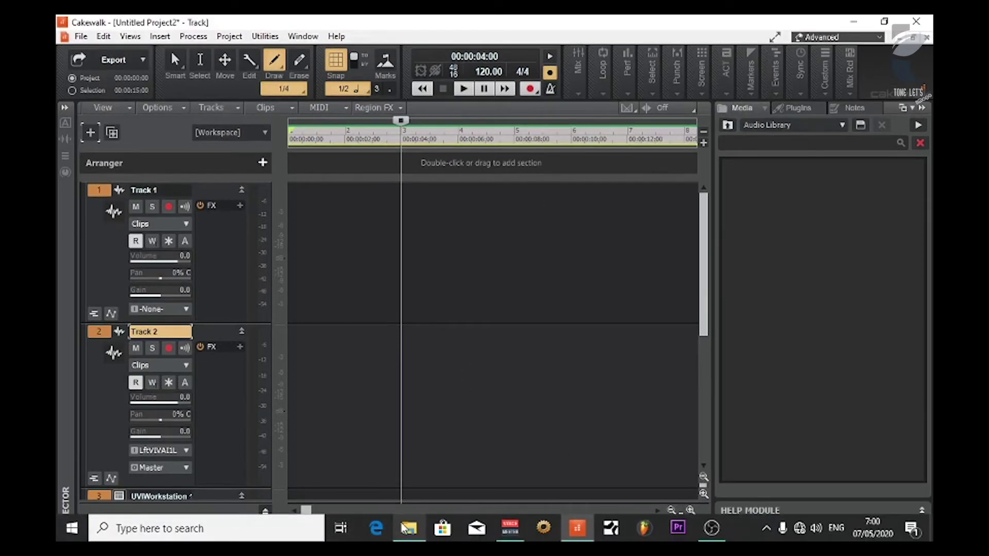
{"action": "left_click", "coordinate": [405, 528]}
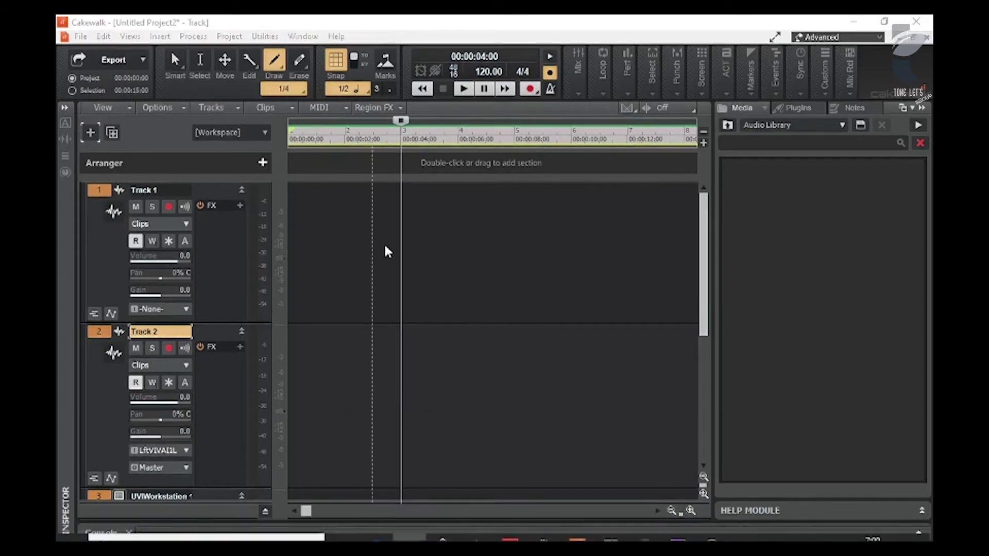
{"action": "left_click_drag", "start_coordinate": [931, 177], "coordinate": [627, 245]}
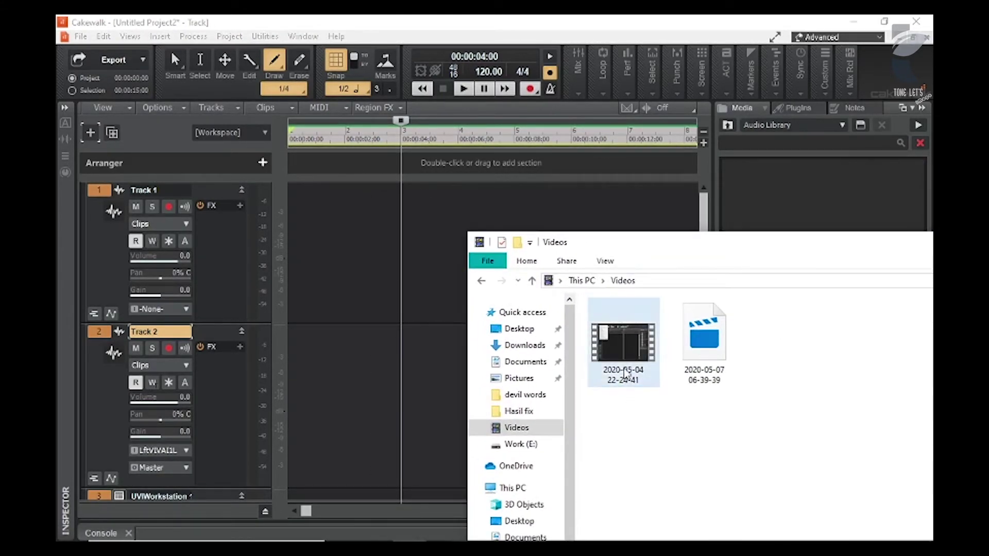
{"action": "left_click_drag", "start_coordinate": [692, 250], "coordinate": [389, 210]}
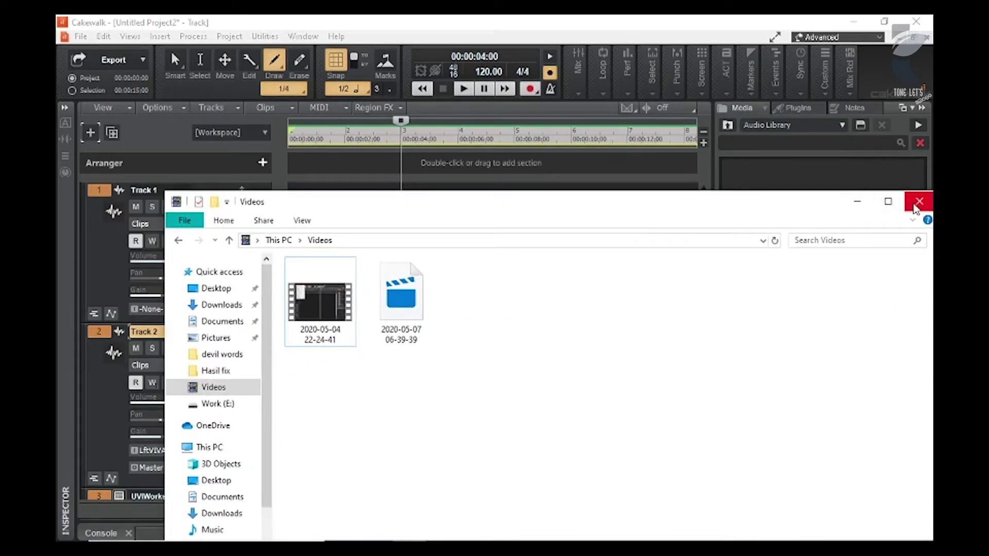
{"action": "left_click", "coordinate": [884, 203]}
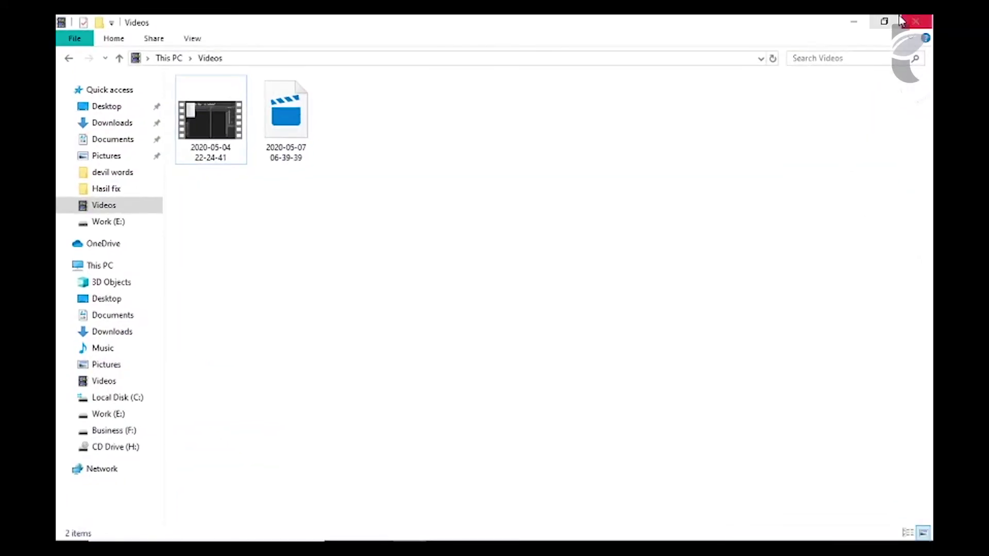
- Return to Cakewalk and view the Browser's plug-in lists for ReWire and Audio FX
{"action": "left_click", "coordinate": [884, 21]}
{"action": "left_click", "coordinate": [857, 202]}
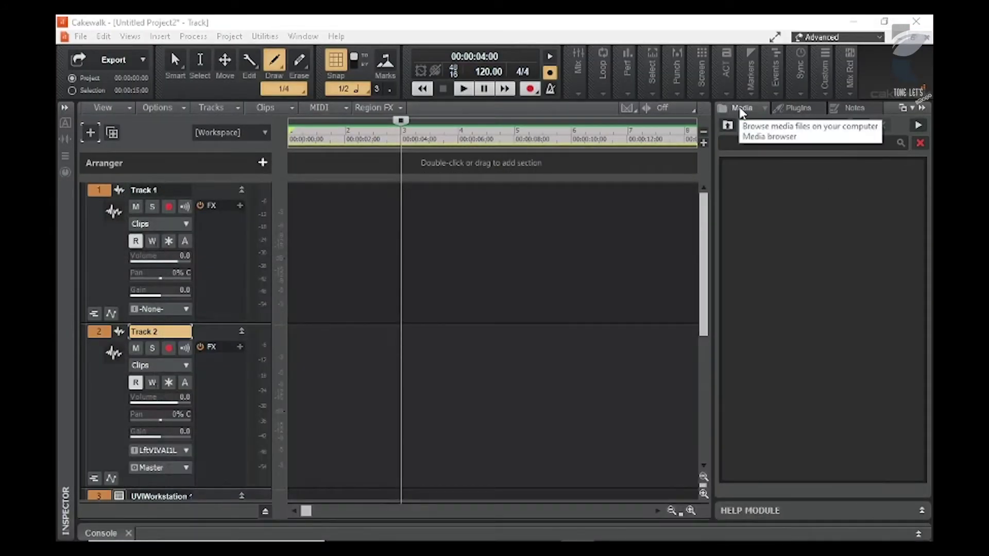
{"action": "left_click", "coordinate": [802, 109]}
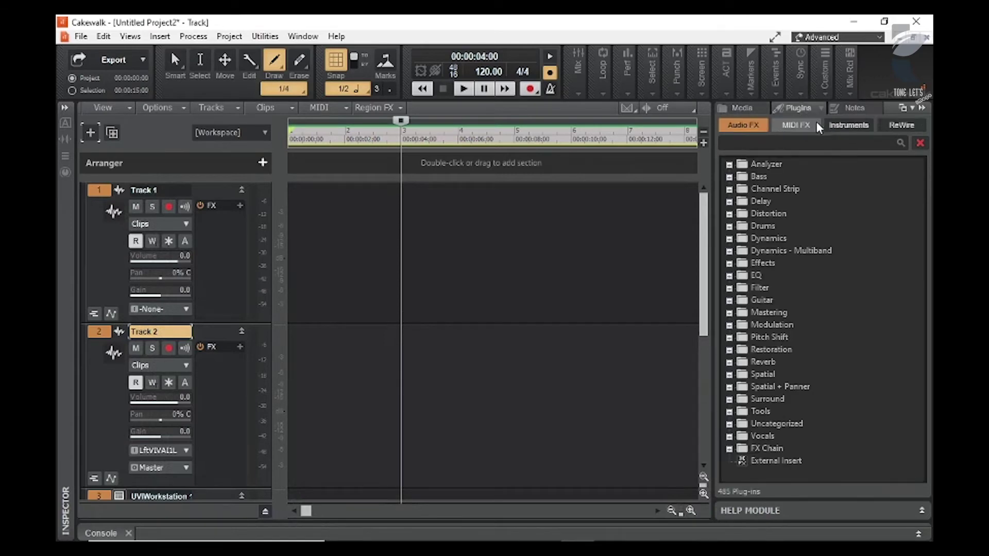
{"action": "left_click", "coordinate": [902, 128]}
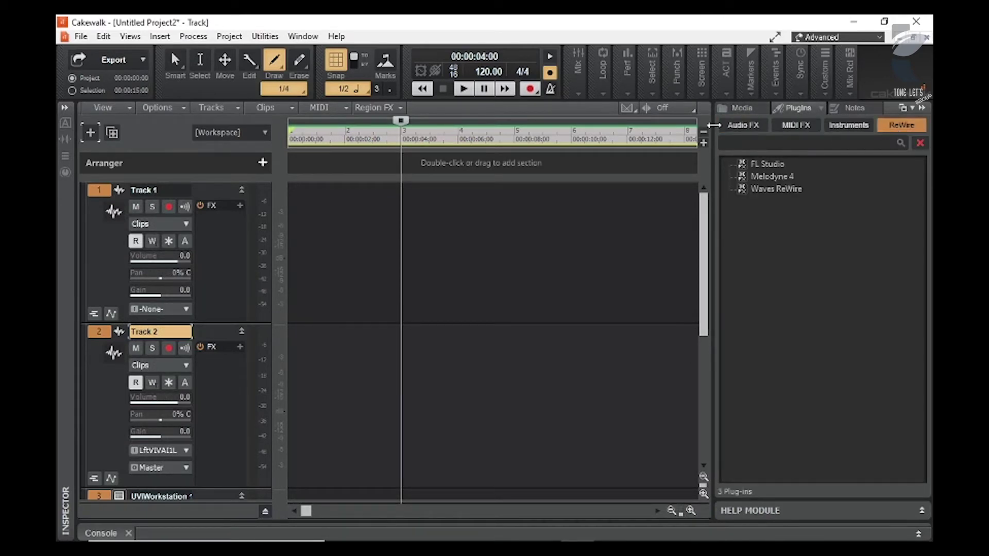
{"action": "left_click", "coordinate": [739, 125]}
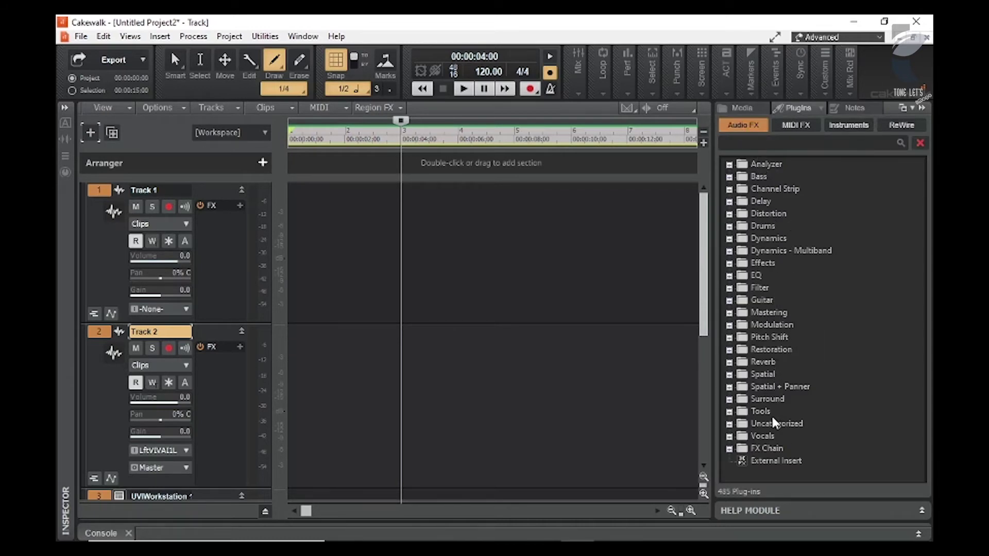
- Examine the Bass and Channel Strip audio effects in the Browser, then Track 1's Insert Audio FX categories in its FX rack
{"action": "left_click", "coordinate": [240, 206]}
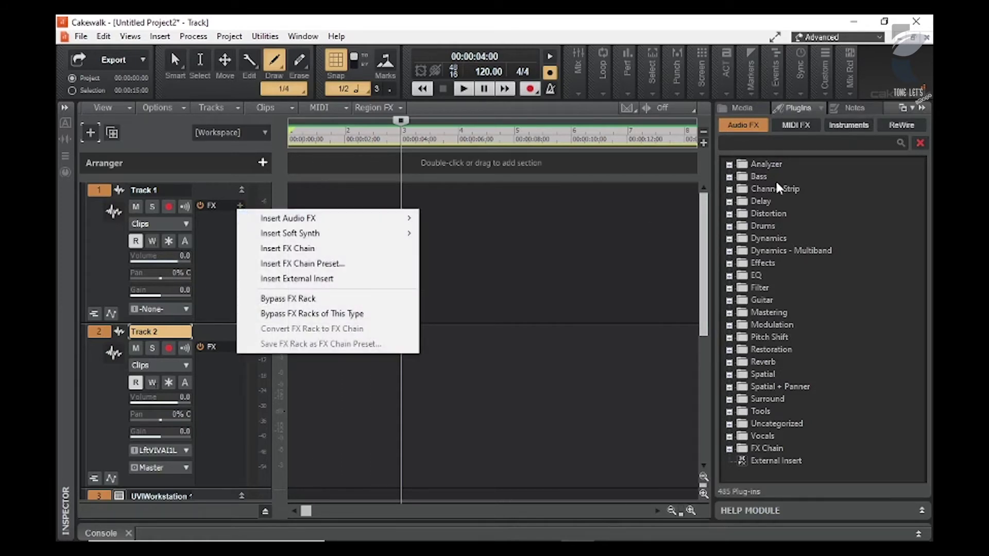
{"action": "left_click", "coordinate": [729, 164]}
{"action": "left_click", "coordinate": [729, 300]}
{"action": "scroll", "coordinate": [773, 309], "scroll_direction": "down", "scroll_amount": 6}
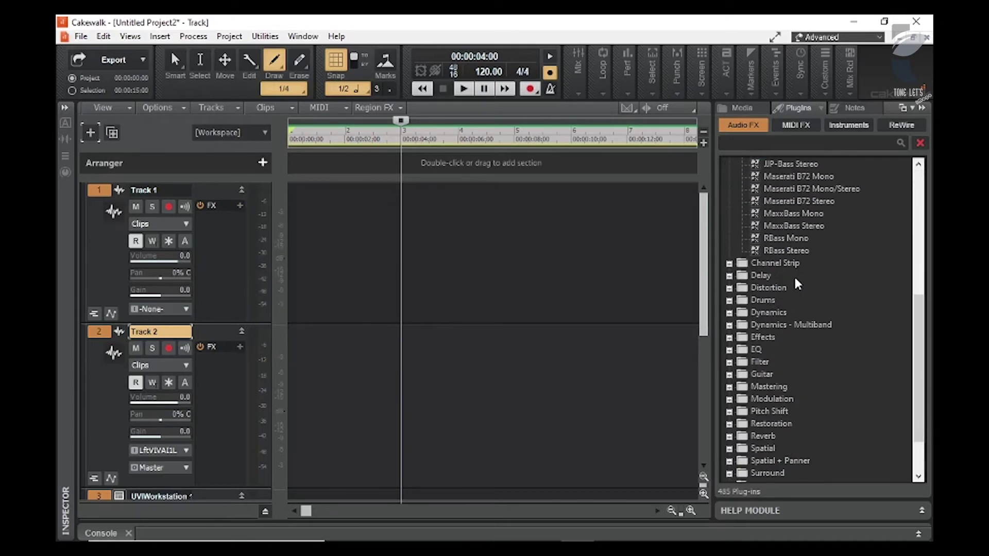
{"action": "left_click", "coordinate": [729, 264]}
{"action": "left_click", "coordinate": [239, 206]}
{"action": "mouse_move", "coordinate": [290, 221]}
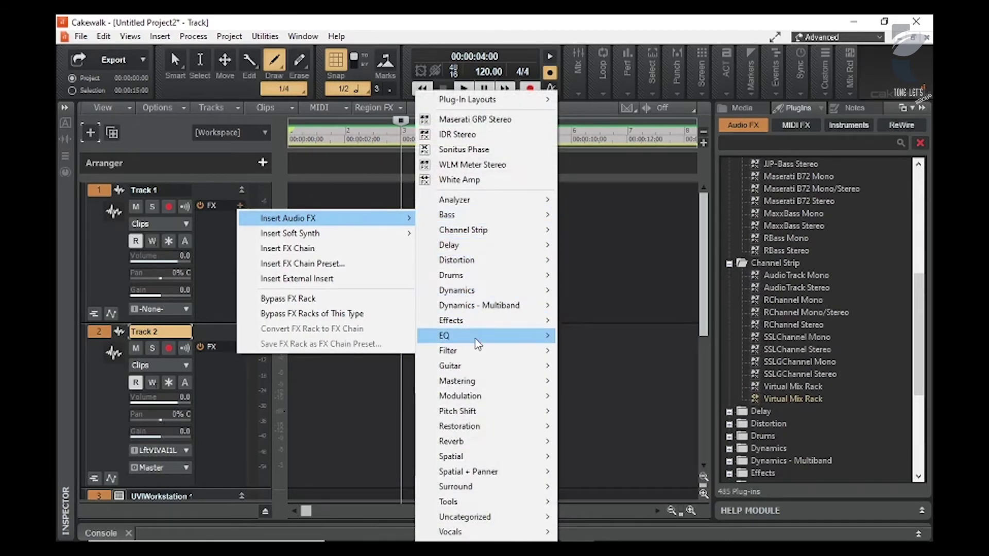
- Look through the MIDI FX and Instruments plug-in lists, checking the Uncategorized instruments before collapsing that folder
{"action": "left_click", "coordinate": [797, 125]}
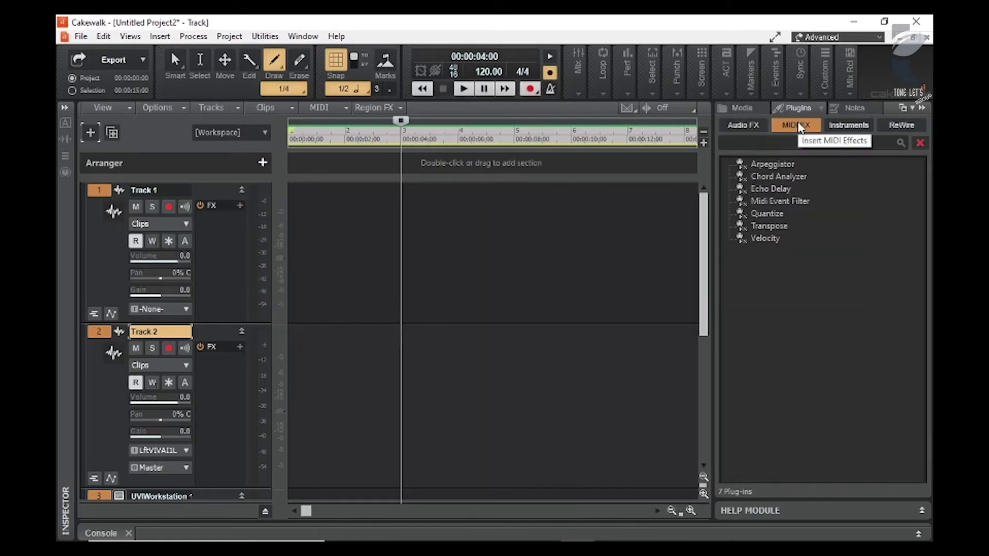
{"action": "left_click", "coordinate": [850, 125]}
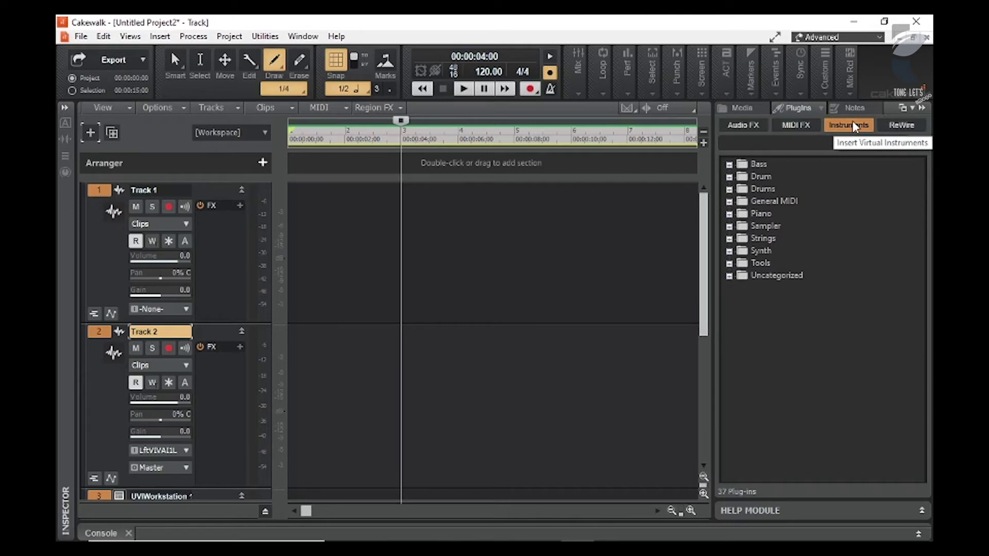
{"action": "left_click", "coordinate": [729, 276]}
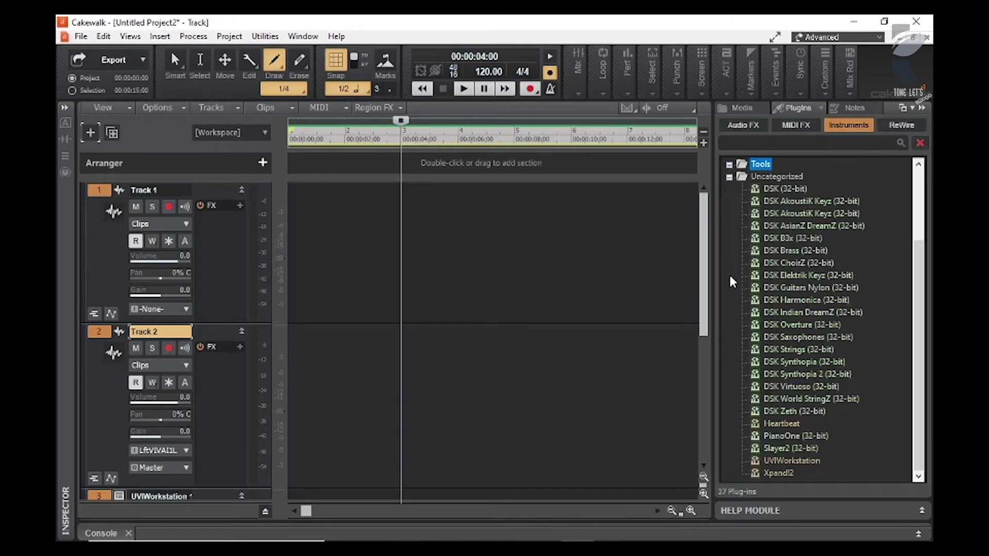
{"action": "scroll", "coordinate": [922, 257], "scroll_direction": "up", "scroll_amount": 3}
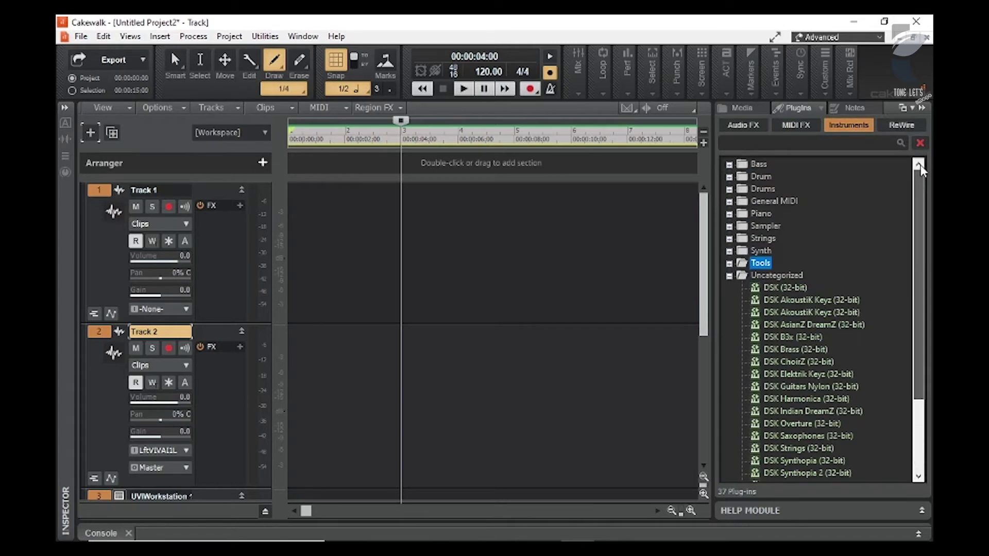
{"action": "scroll", "coordinate": [922, 266], "scroll_direction": "down", "scroll_amount": 1}
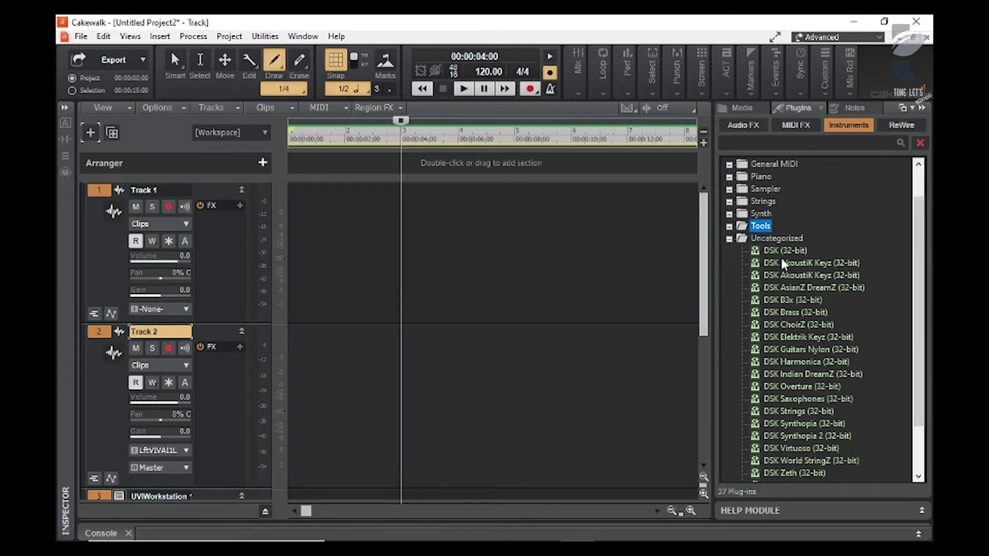
{"action": "left_click", "coordinate": [729, 239]}
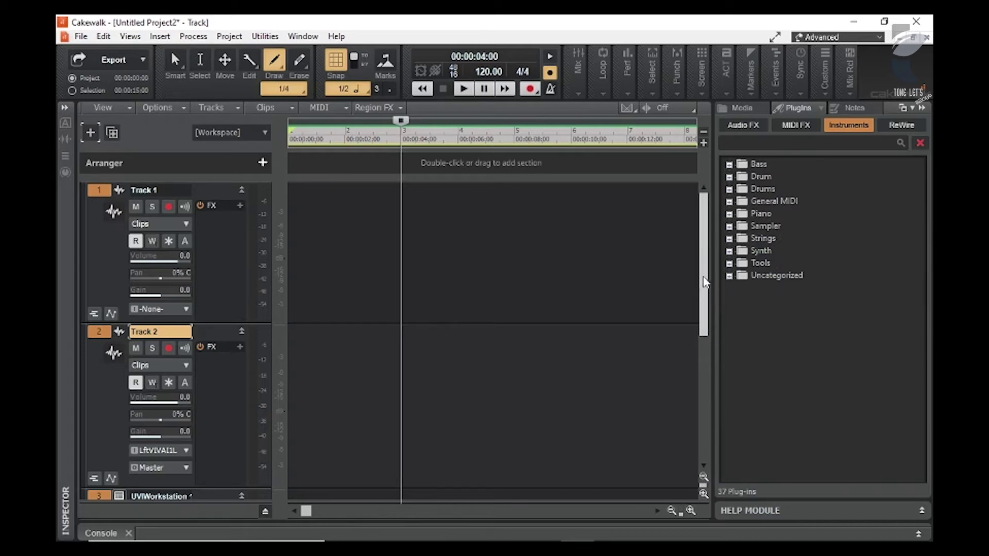
- Delete all existing tracks from the project
{"action": "right_click", "coordinate": [109, 389]}
{"action": "right_click", "coordinate": [204, 334]}
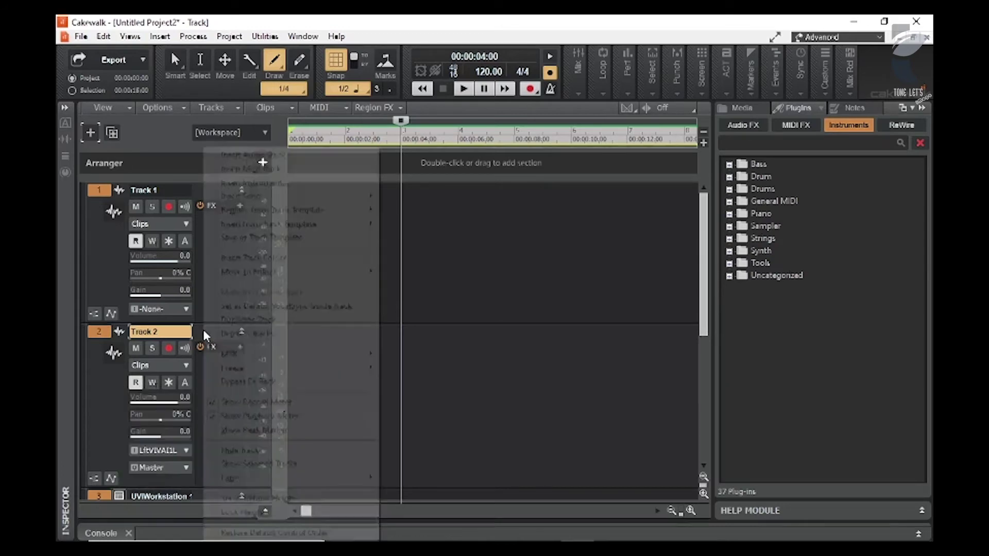
{"action": "left_click", "coordinate": [302, 337]}
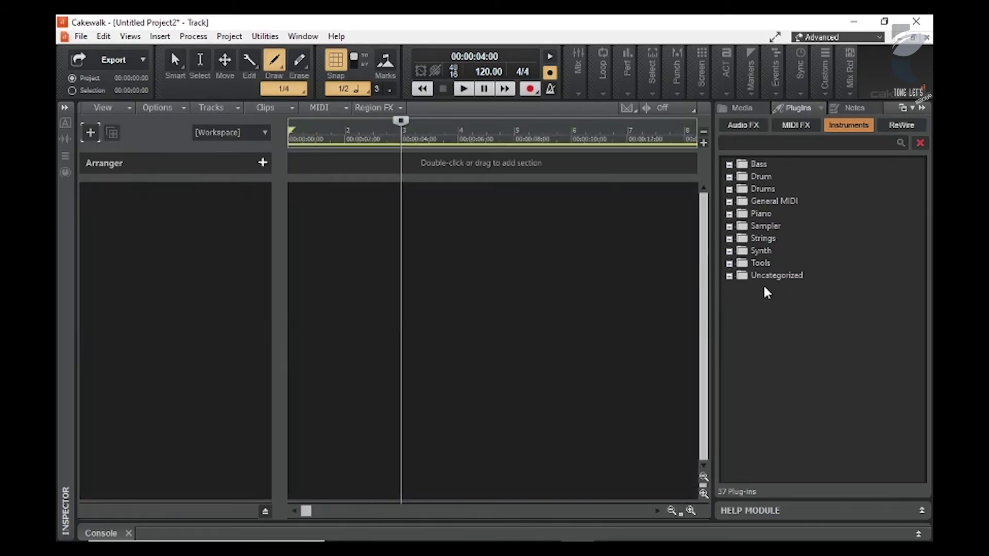
- Expand the Uncategorized instruments folder and bring UVIWorkstation into view
{"action": "left_click", "coordinate": [729, 276]}
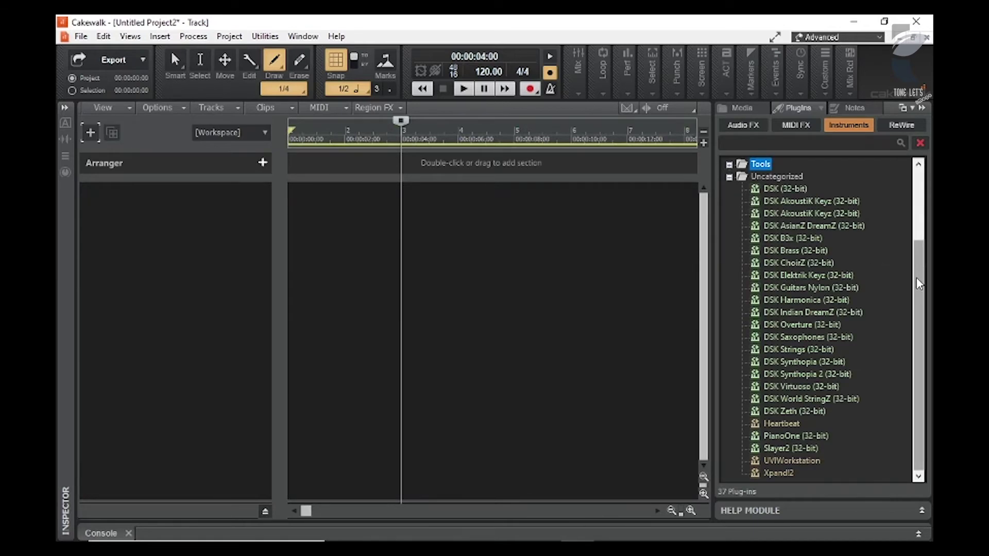
{"action": "left_click_drag", "start_coordinate": [918, 268], "coordinate": [923, 227]}
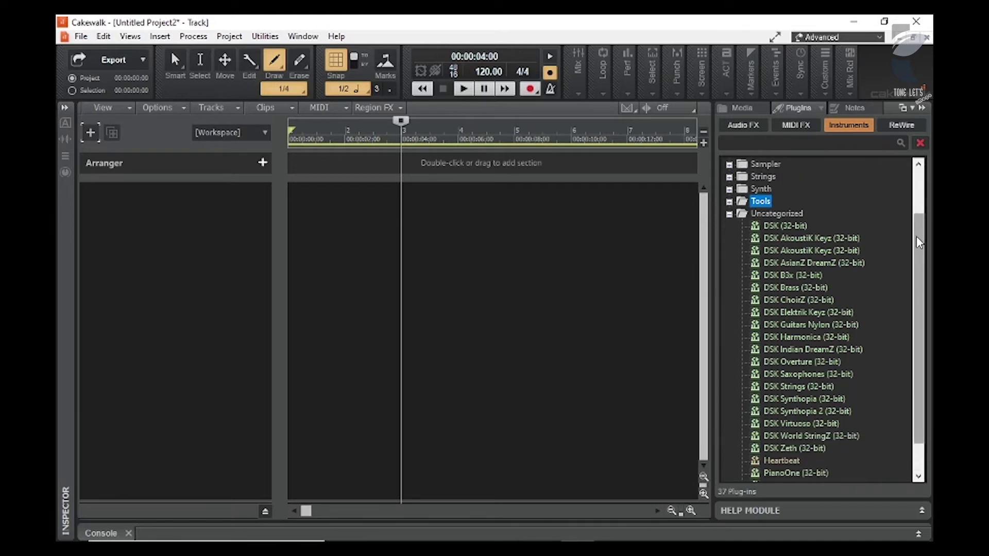
{"action": "scroll", "coordinate": [915, 276], "scroll_direction": "down", "scroll_amount": 1}
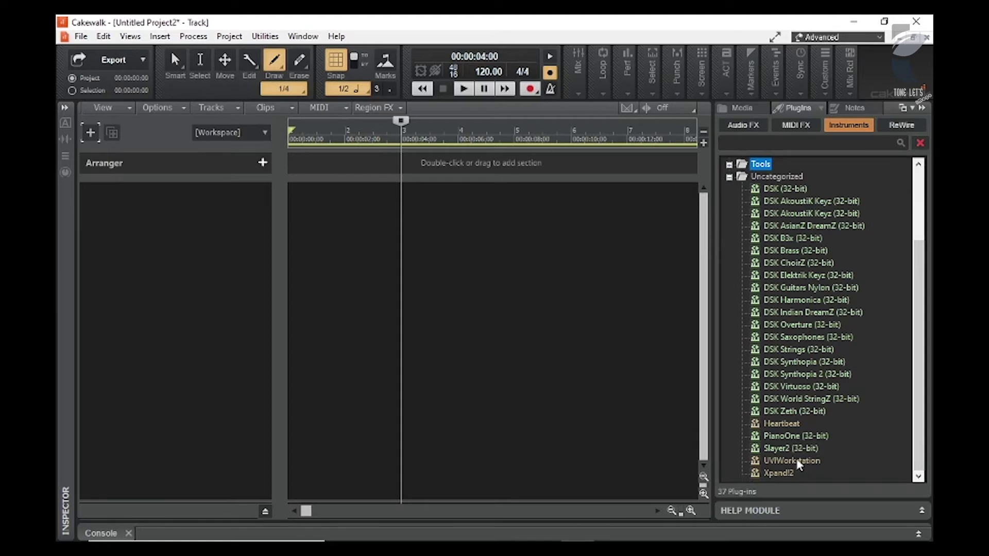
{"action": "mouse_move", "coordinate": [796, 457]}
{"action": "left_mouse_down"}
{"action": "mouse_move", "coordinate": [380, 252]}
{"action": "mouse_move", "coordinate": [432, 216]}
{"action": "mouse_move", "coordinate": [137, 212]}
{"action": "mouse_move", "coordinate": [326, 218]}
{"action": "mouse_move", "coordinate": [657, 375]}
{"action": "mouse_move", "coordinate": [784, 467]}
{"action": "left_mouse_up"}
{"action": "double_click", "coordinate": [784, 463]}
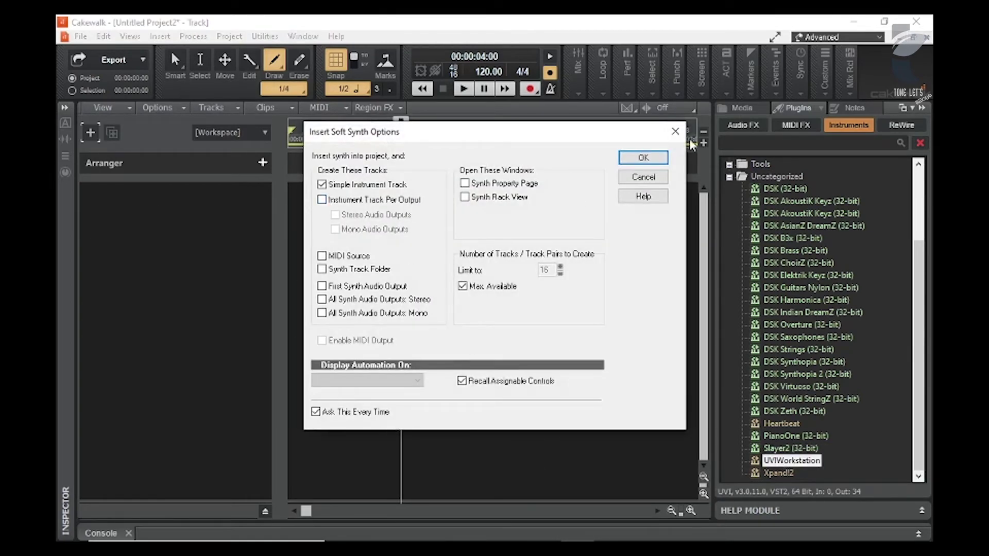
{"action": "left_click", "coordinate": [674, 132]}
- Insert UVIWorkstation from the Uncategorized instruments into the empty track area as a Simple Instrument Track
{"action": "left_click_drag", "start_coordinate": [794, 461], "coordinate": [443, 307]}
{"action": "left_click_drag", "start_coordinate": [453, 133], "coordinate": [456, 120]}
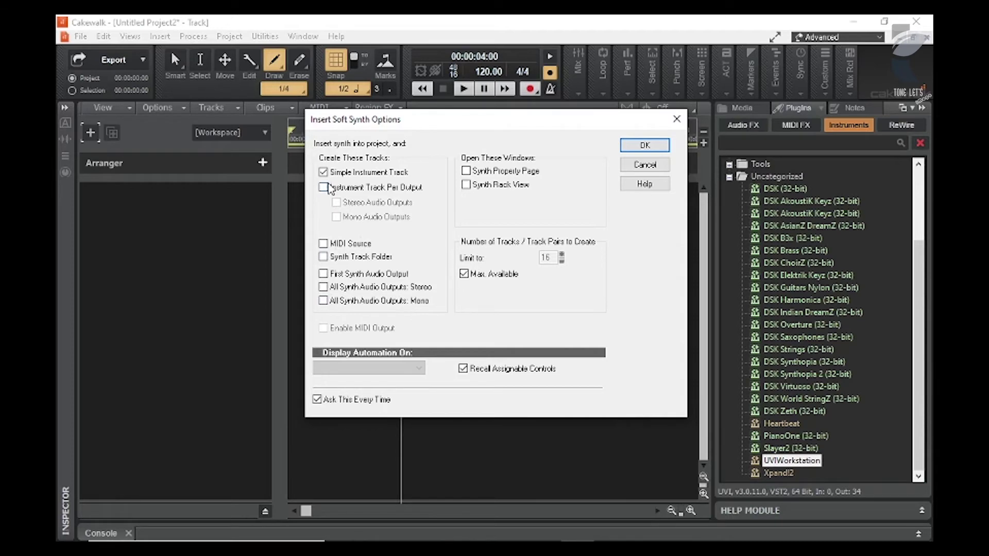
{"action": "left_click", "coordinate": [647, 146]}
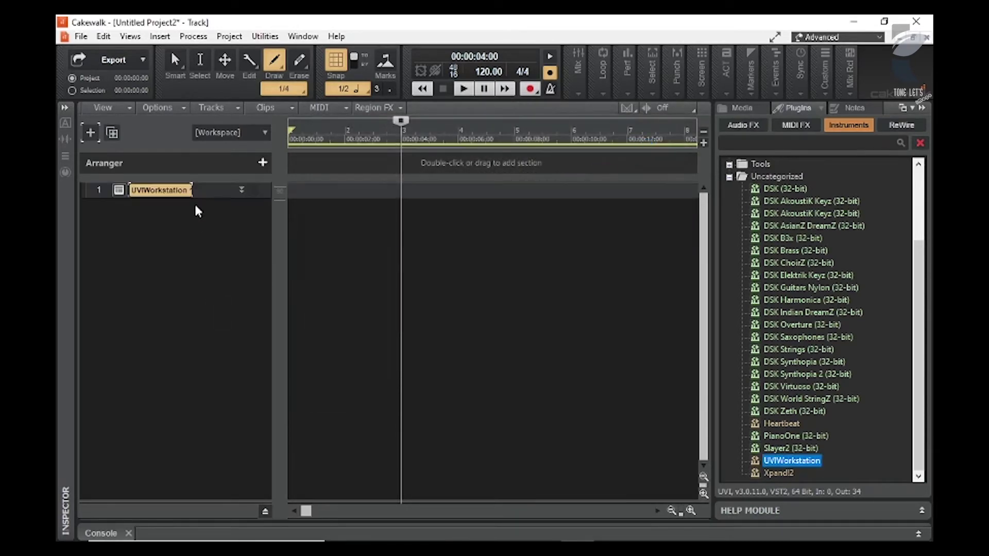
- Enlarge the UVIWorkstation track to show its controls, and open and close the synth's plug-in window
{"action": "left_click_drag", "start_coordinate": [196, 196], "coordinate": [200, 359]}
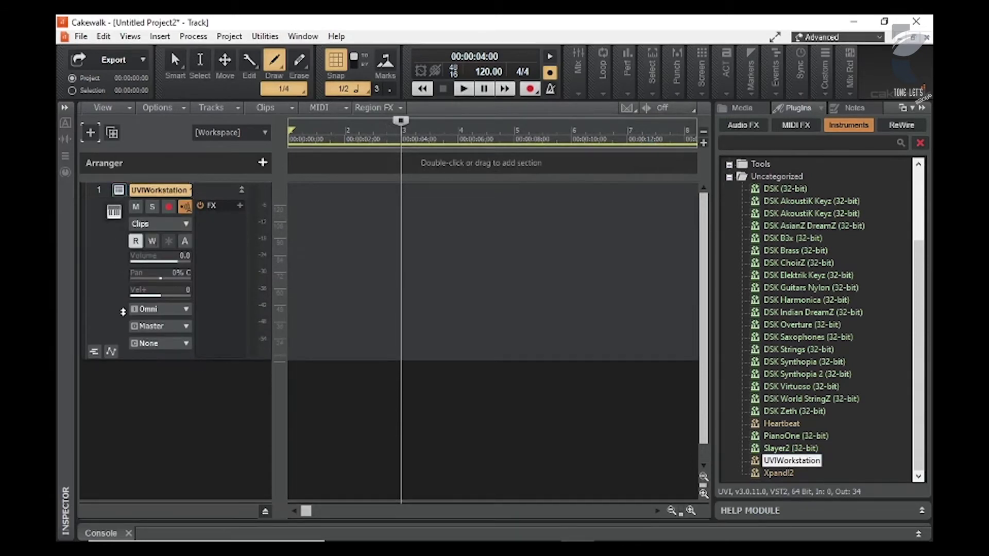
{"action": "left_click", "coordinate": [120, 191]}
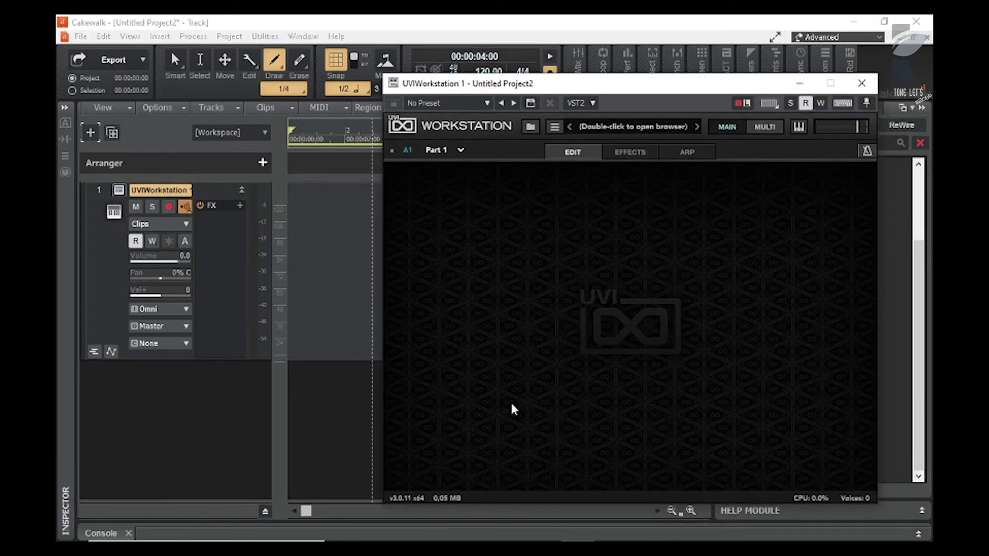
{"action": "left_click", "coordinate": [861, 83]}
- Insert a second UVIWorkstation with MIDI Source and All Synth Audio Outputs: Stereo tracks
{"action": "double_click", "coordinate": [796, 461]}
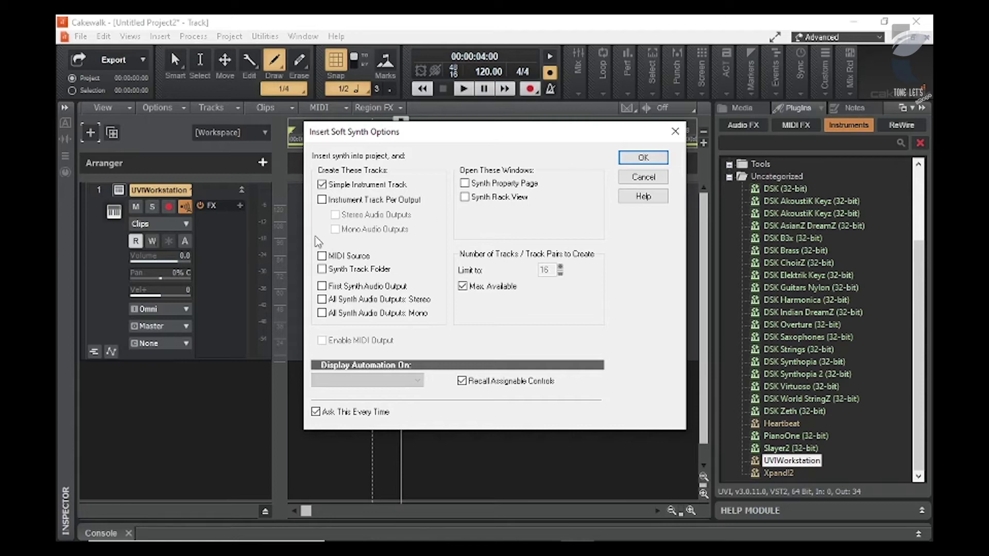
{"action": "left_click", "coordinate": [322, 200]}
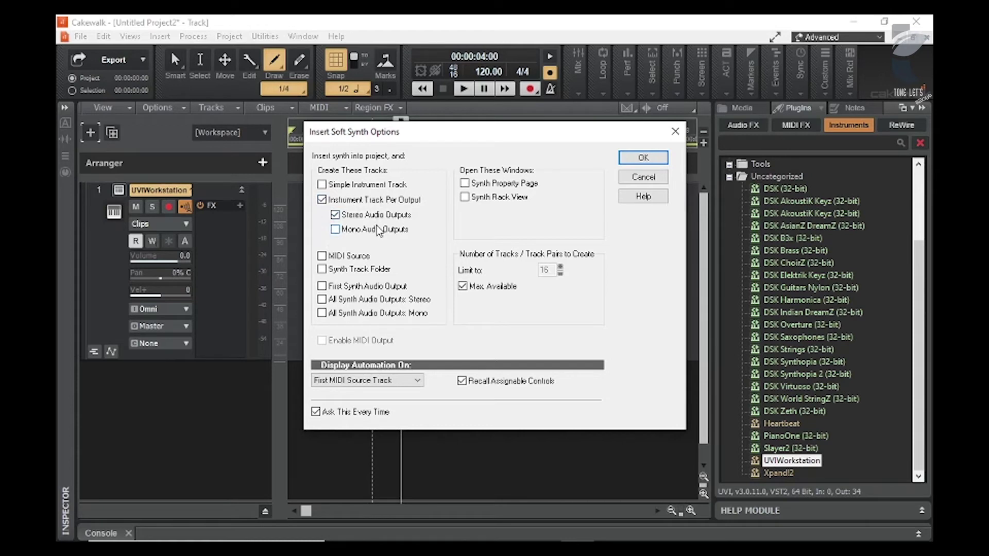
{"action": "left_click", "coordinate": [323, 256]}
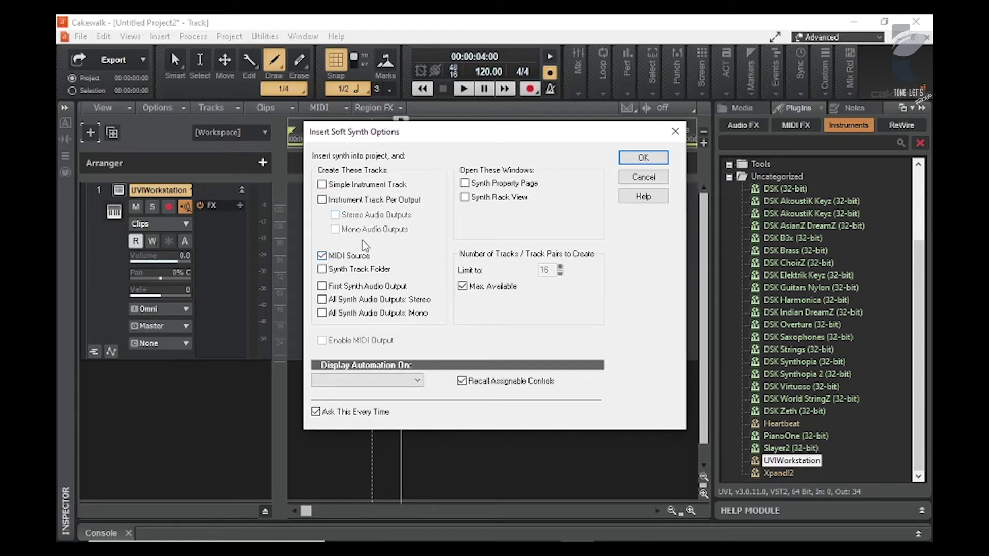
{"action": "left_click", "coordinate": [342, 300]}
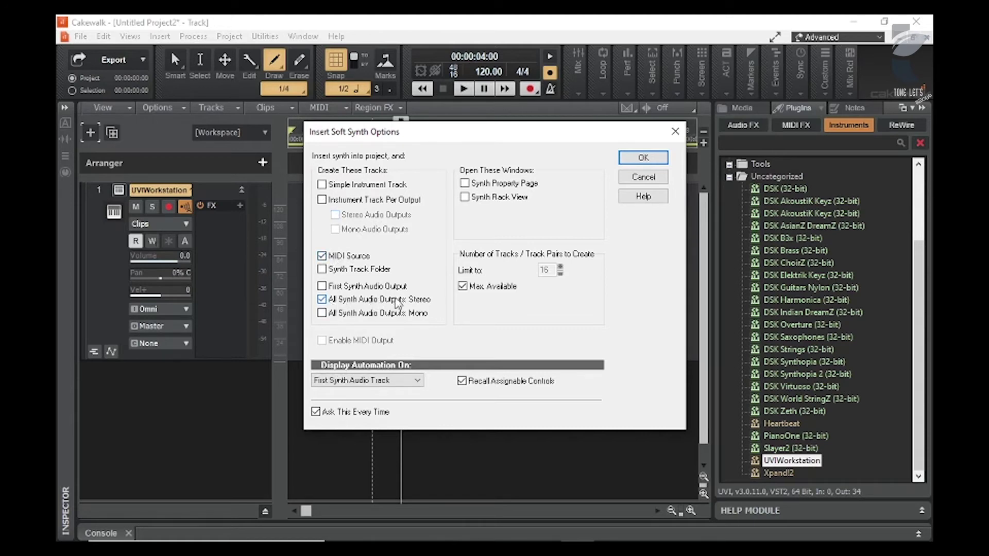
{"action": "left_click", "coordinate": [644, 159]}
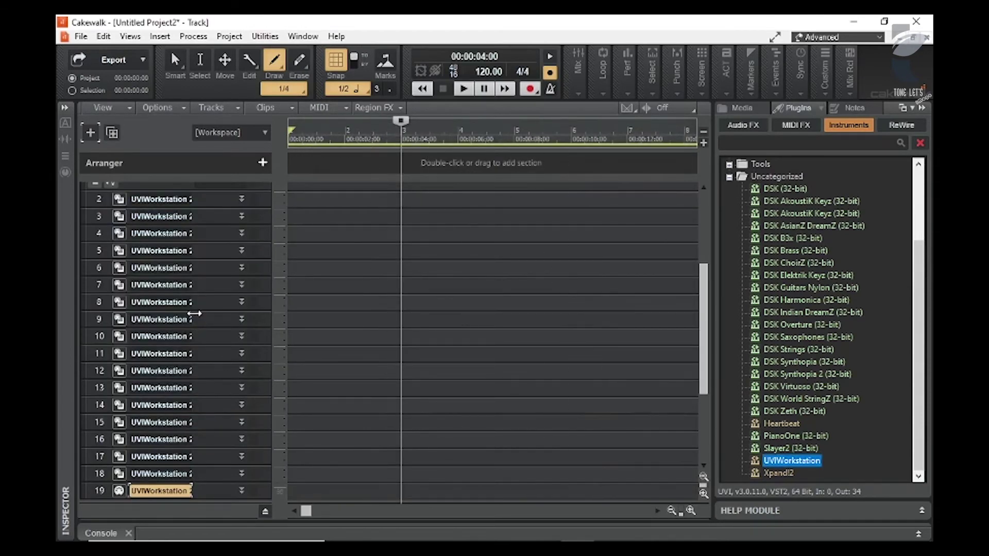
- Move the second UVIWorkstation's MIDI source track from the end of the track list up to position 11
{"action": "scroll", "coordinate": [190, 335], "scroll_direction": "down", "scroll_amount": 2}
{"action": "scroll", "coordinate": [183, 341], "scroll_direction": "down", "scroll_amount": 5}
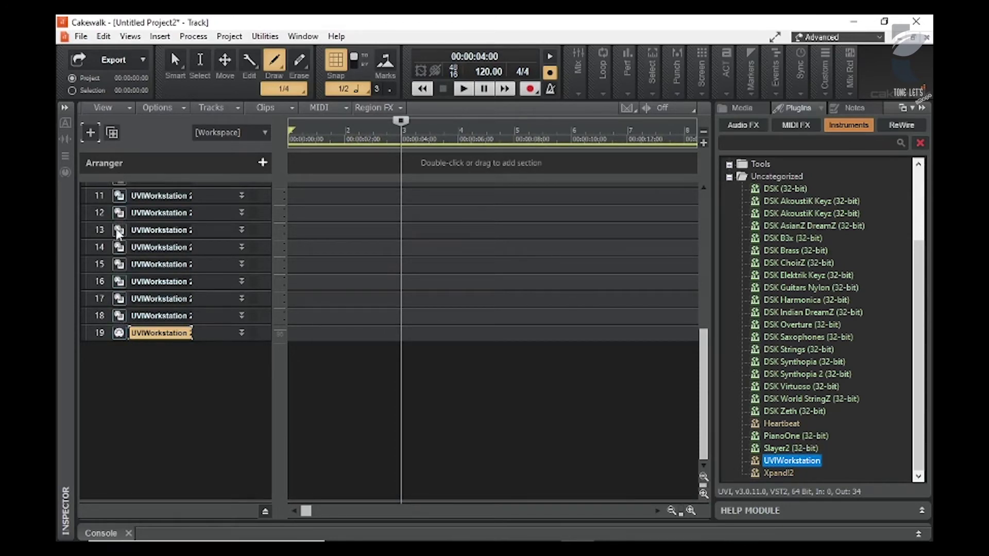
{"action": "left_click", "coordinate": [203, 336]}
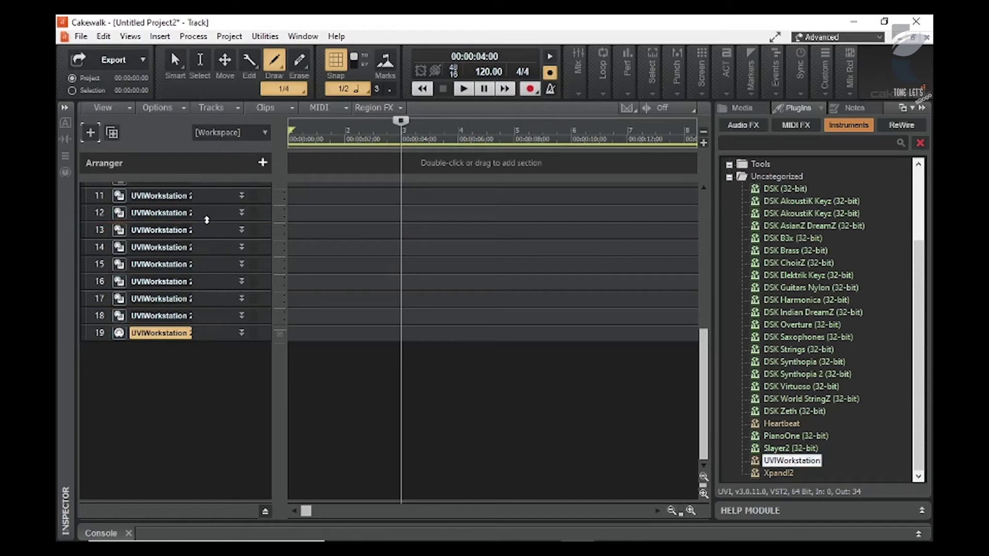
{"action": "left_click", "coordinate": [205, 196]}
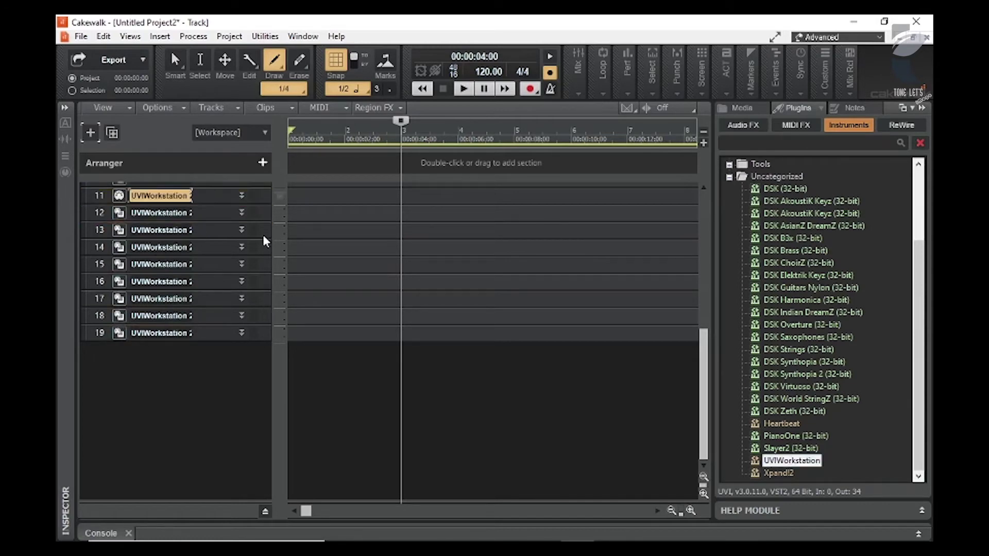
- Review the second UVIWorkstation's audio output tracks, going back up to those directly below track 1
{"action": "left_click_drag", "start_coordinate": [704, 392], "coordinate": [703, 348]}
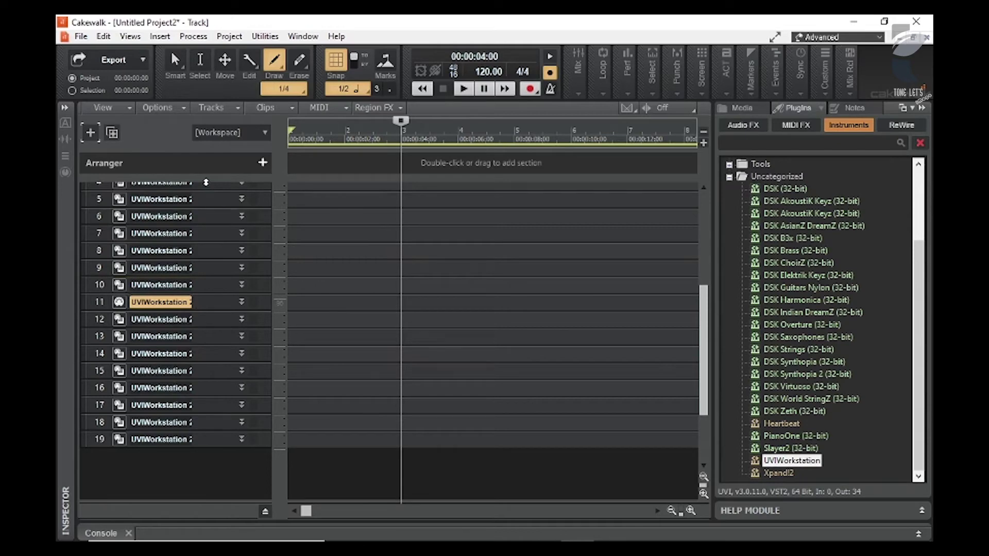
{"action": "scroll", "coordinate": [205, 182], "scroll_direction": "up", "scroll_amount": 3}
{"action": "left_click_drag", "start_coordinate": [205, 198], "coordinate": [174, 361]}
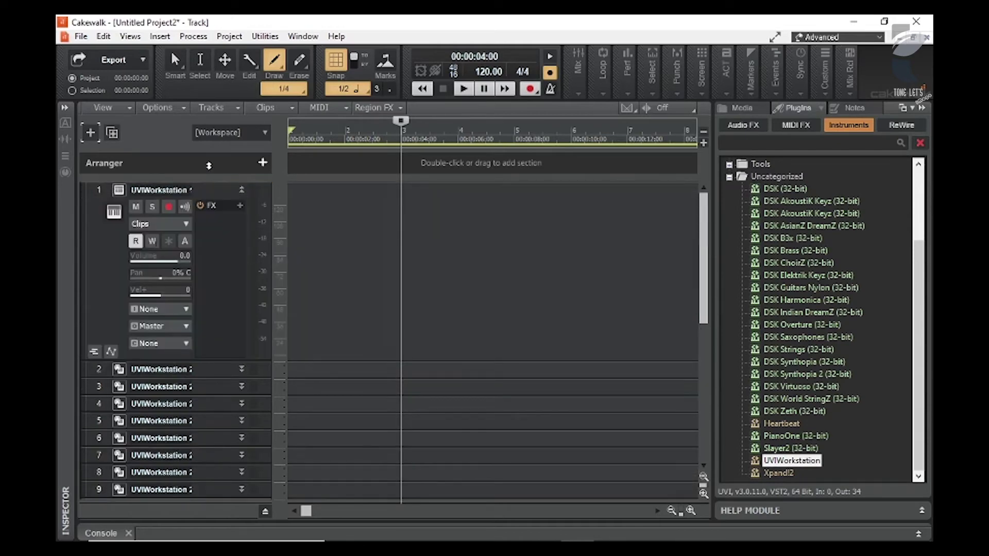
{"action": "left_click", "coordinate": [174, 374]}
{"action": "left_click_drag", "start_coordinate": [206, 379], "coordinate": [143, 443]}
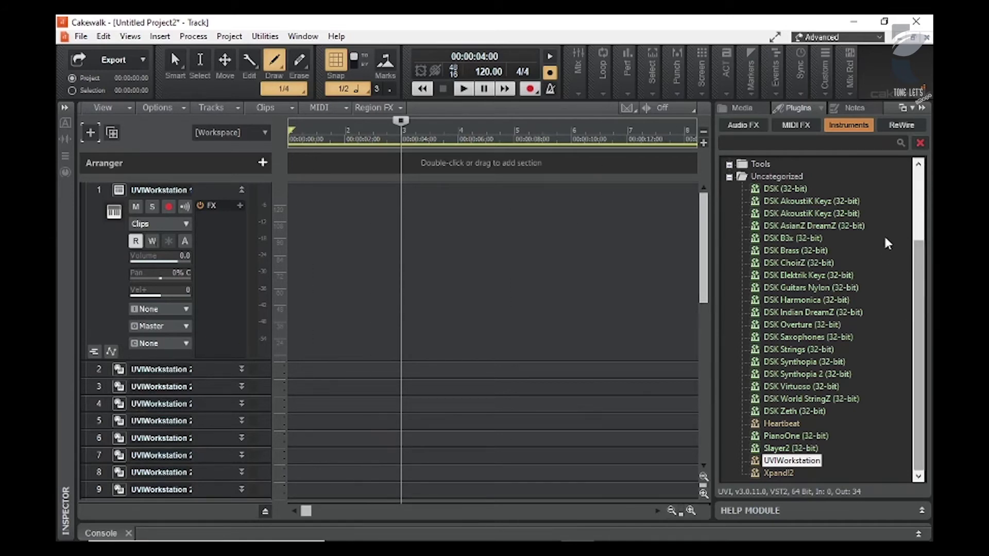
- Show the ReWire plug-in list in the Browser
{"action": "left_click", "coordinate": [899, 125]}
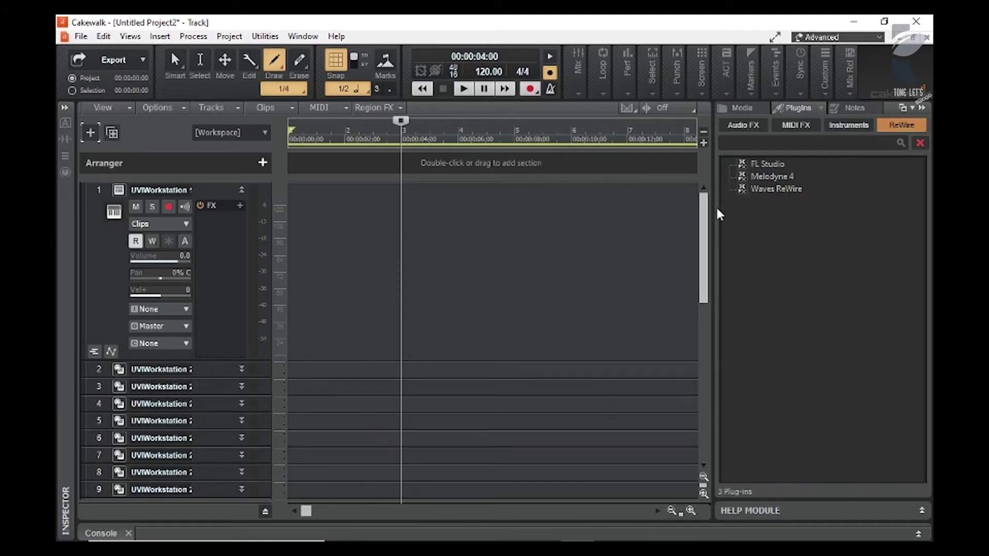
- Show the project notes in the Browser, start editing the Notes text, and collapse and reopen the Browser
{"action": "left_click", "coordinate": [847, 108]}
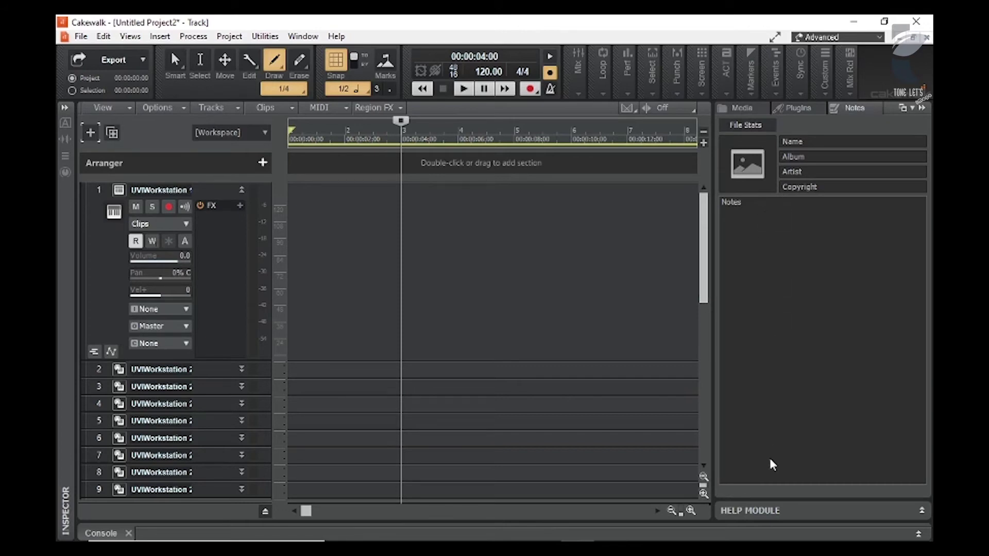
{"action": "left_click", "coordinate": [764, 204]}
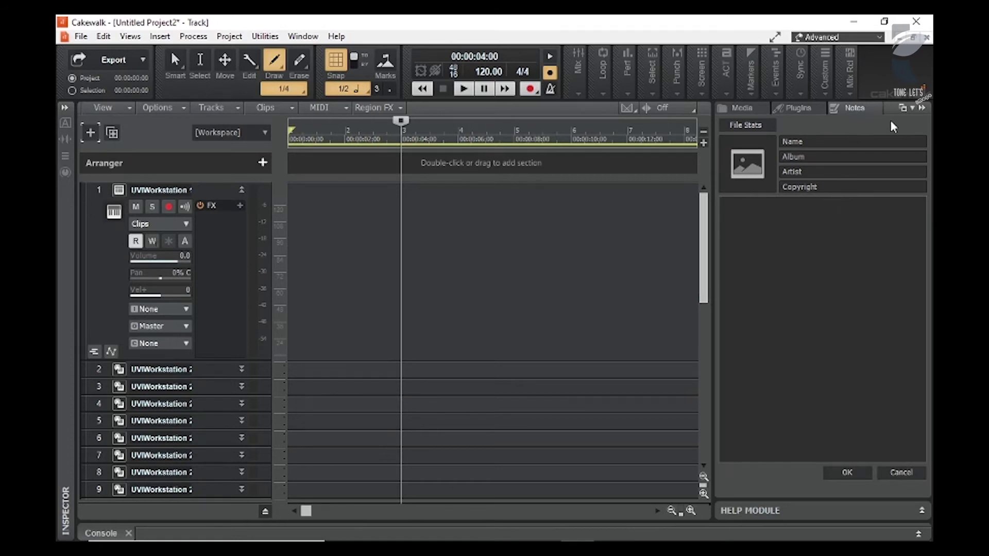
{"action": "left_click", "coordinate": [924, 109]}
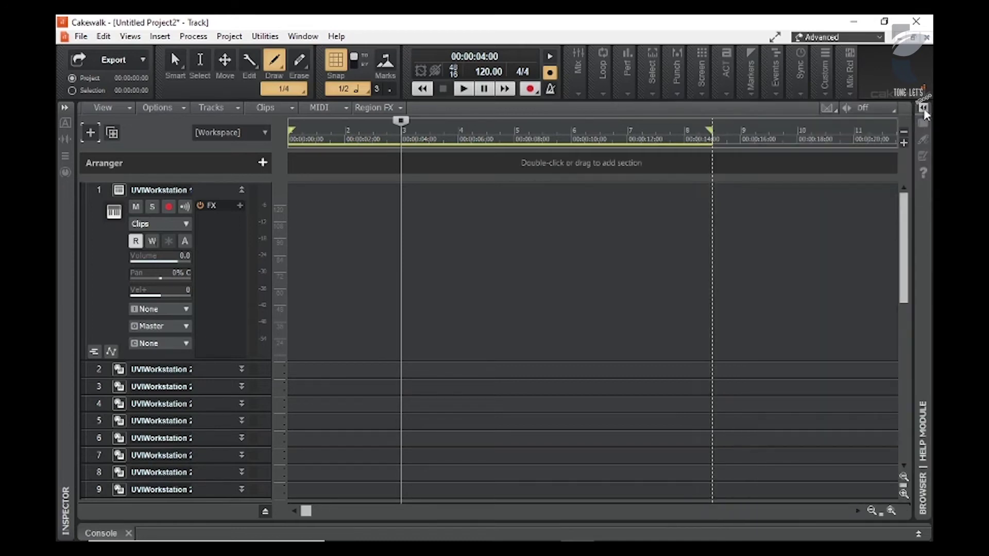
{"action": "left_click", "coordinate": [925, 112]}
- Expand the Help Module, undock and close it, and collapse the Browser
{"action": "left_click", "coordinate": [922, 511]}
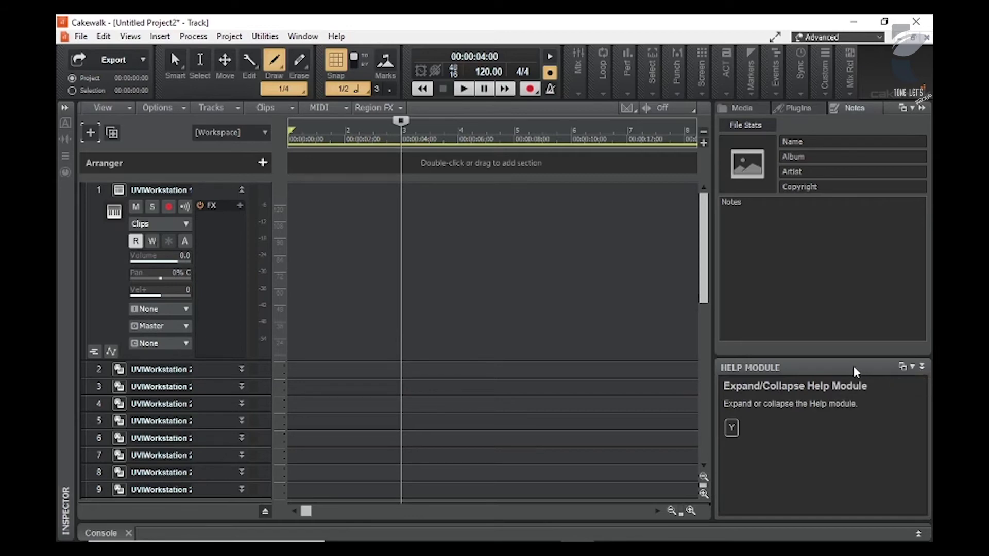
{"action": "left_click_drag", "start_coordinate": [849, 363], "coordinate": [550, 278]}
{"action": "left_click", "coordinate": [623, 281]}
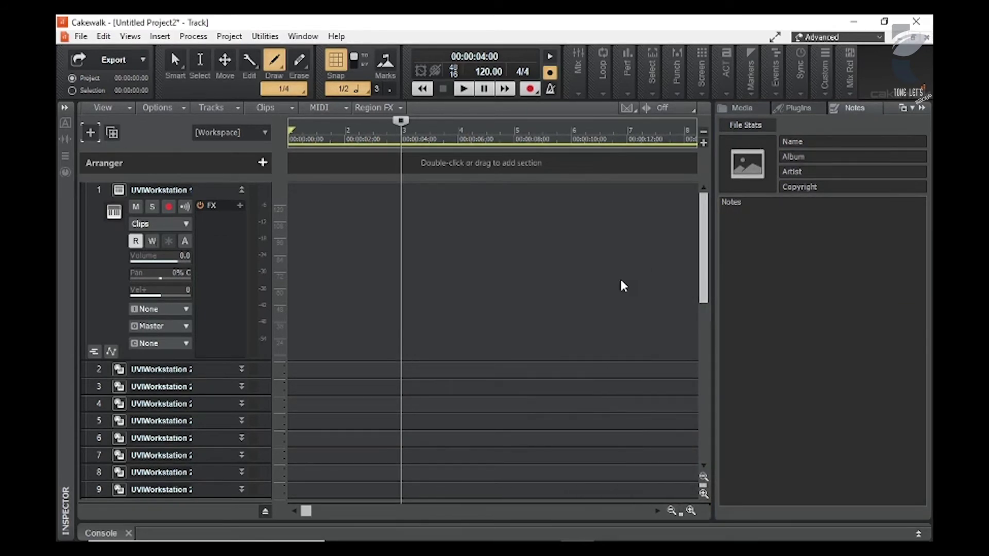
{"action": "left_click", "coordinate": [922, 107]}
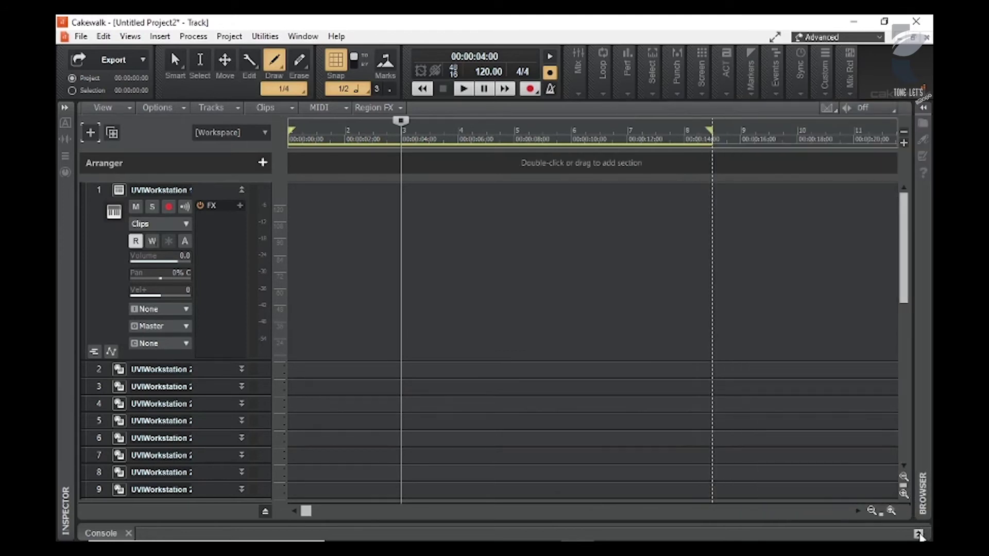
- Expand the Console to cover nearly the whole track view and widen its track section to show ten strips
{"action": "left_click", "coordinate": [919, 535]}
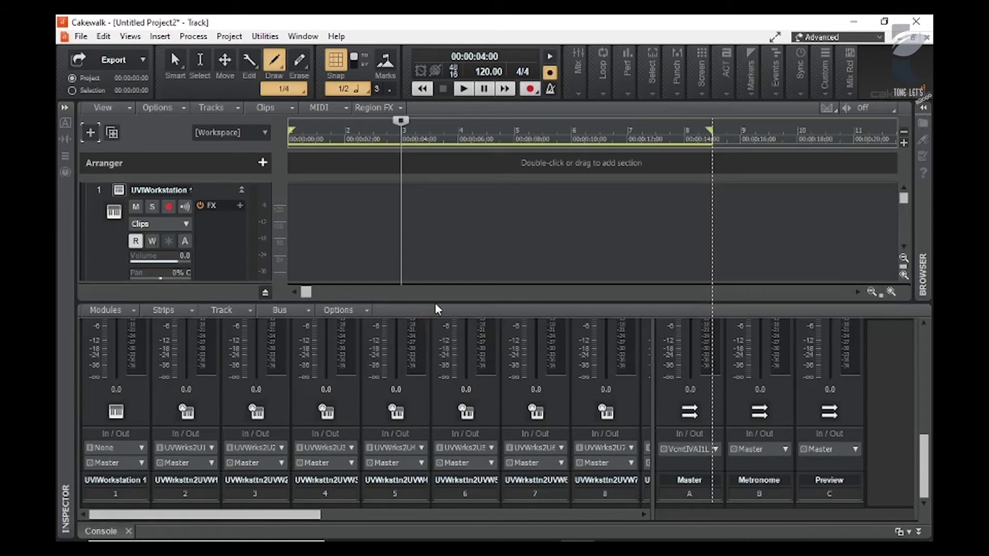
{"action": "left_click_drag", "start_coordinate": [432, 307], "coordinate": [433, 129]}
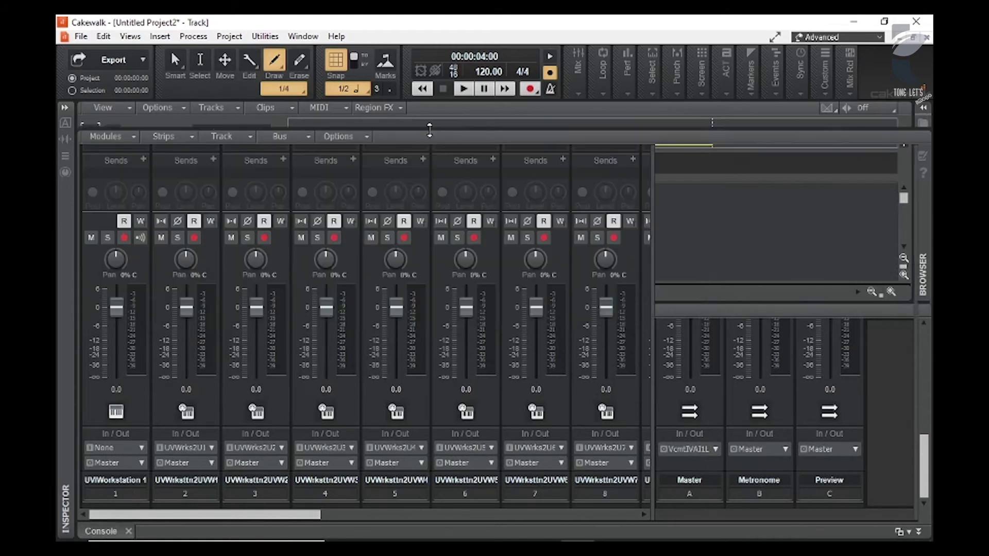
{"action": "left_click_drag", "start_coordinate": [924, 330], "coordinate": [895, 150]}
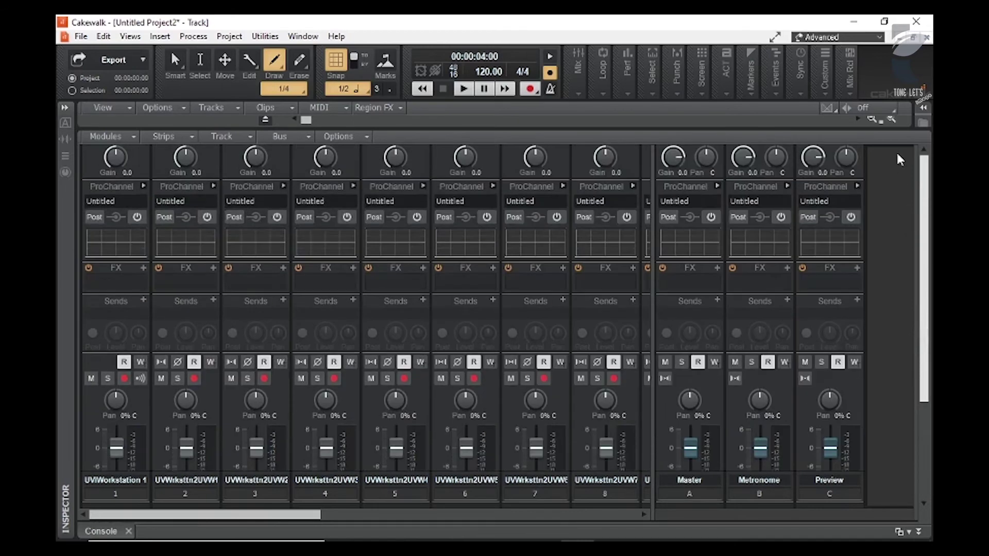
{"action": "left_click_drag", "start_coordinate": [922, 251], "coordinate": [901, 187]}
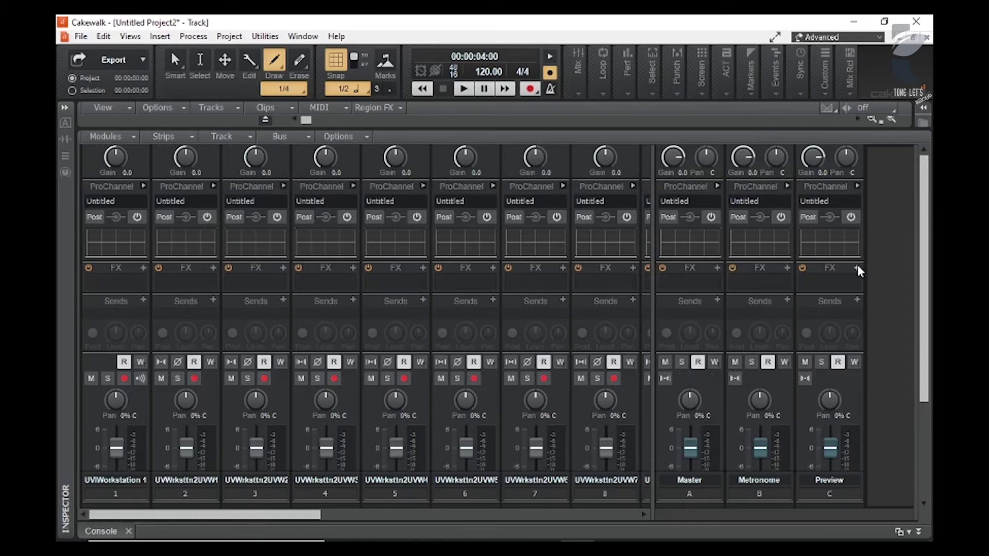
{"action": "left_click_drag", "start_coordinate": [922, 263], "coordinate": [906, 379]}
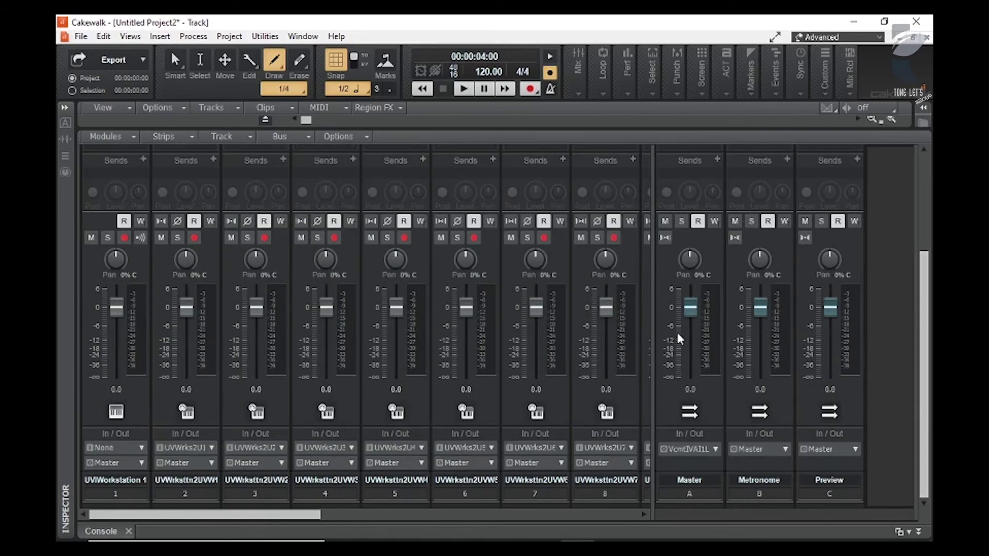
{"action": "left_click_drag", "start_coordinate": [654, 314], "coordinate": [783, 437]}
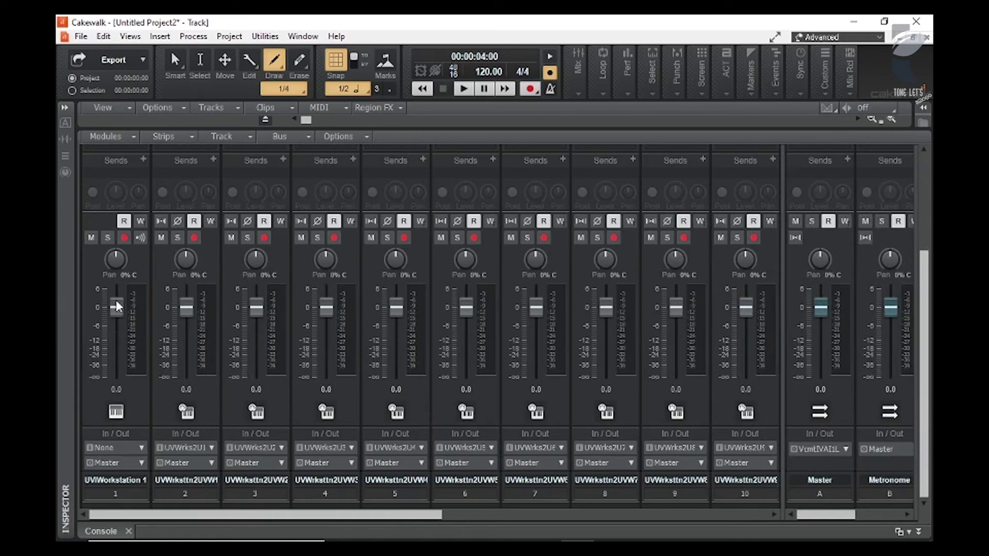
- Expand the ProChannel of the UVIWorkstation 1 strip and view its EQ in the QuadCurve Equalizer window
{"action": "left_click_drag", "start_coordinate": [927, 308], "coordinate": [925, 210]}
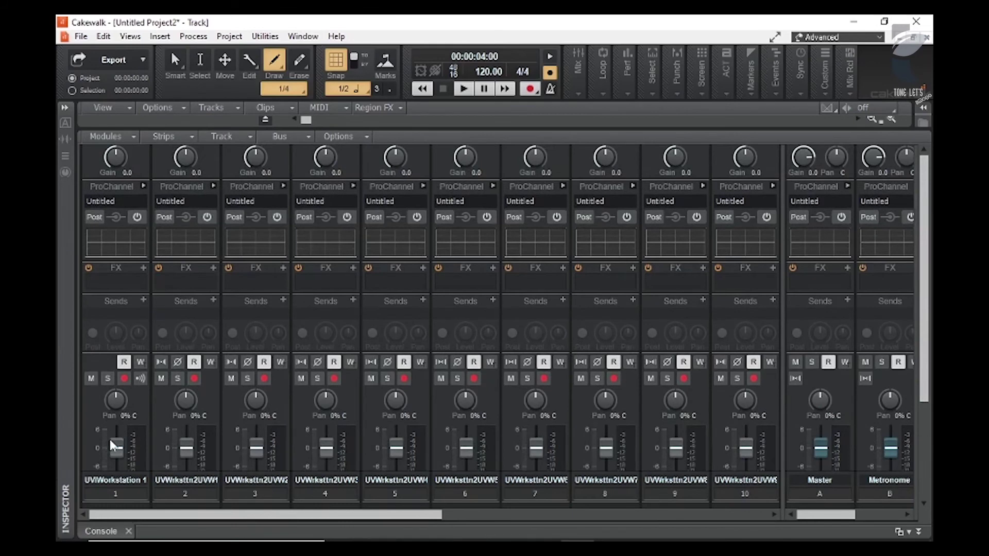
{"action": "left_click", "coordinate": [144, 186]}
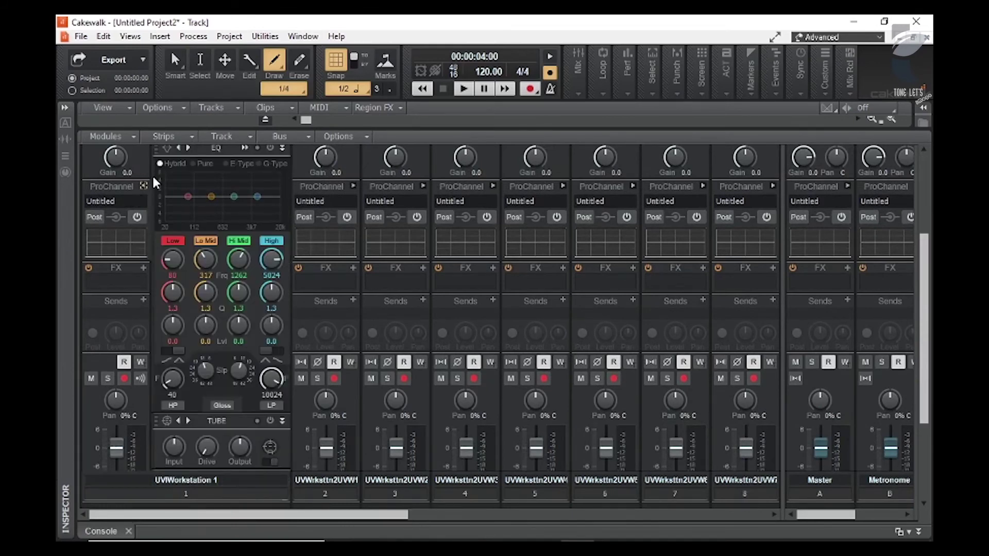
{"action": "scroll", "coordinate": [200, 216], "scroll_direction": "up", "scroll_amount": 3}
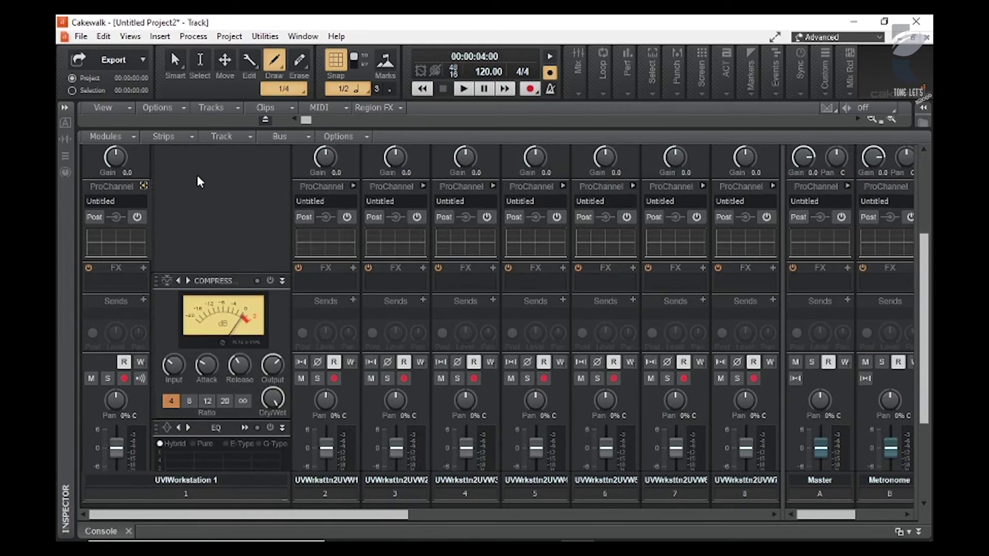
{"action": "scroll", "coordinate": [225, 288], "scroll_direction": "down", "scroll_amount": 5}
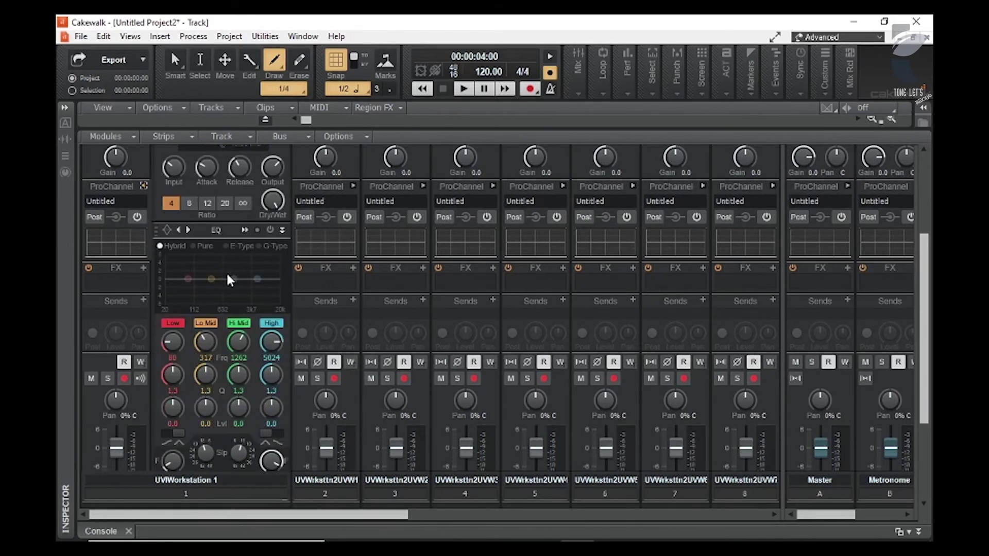
{"action": "left_click", "coordinate": [244, 229]}
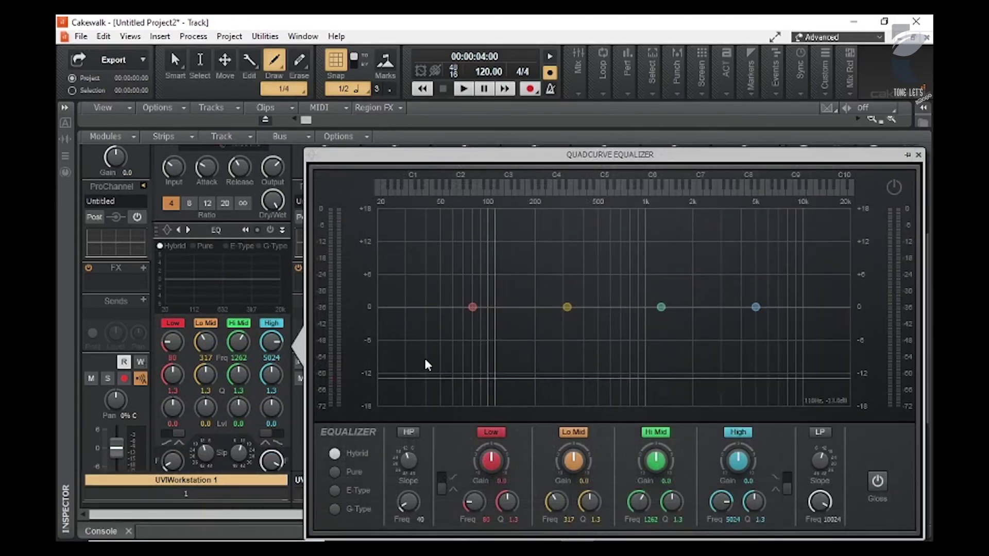
{"action": "left_click", "coordinate": [919, 155]}
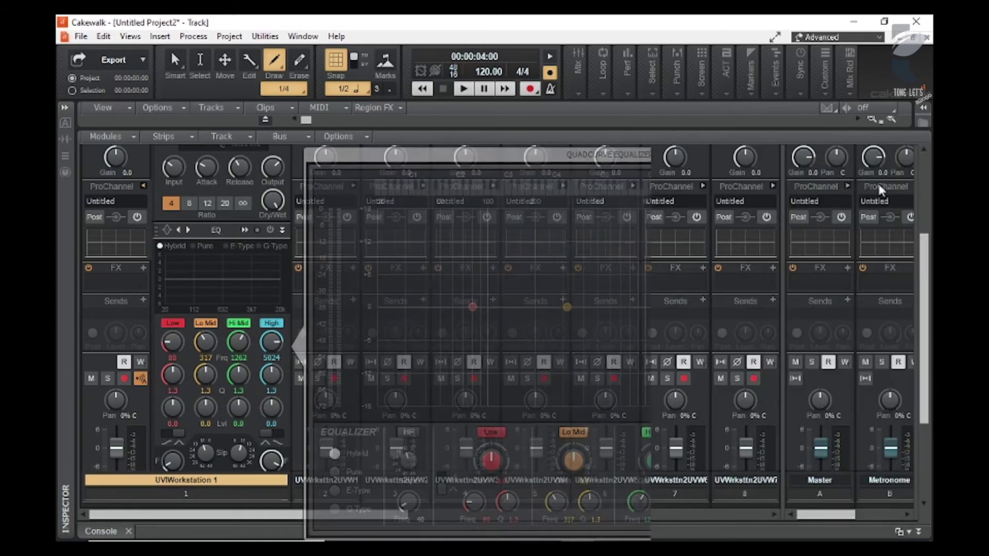
- Review the modules that can be inserted in UVIWorkstation 1's ProChannel, and collapse the ProChannel
{"action": "scroll", "coordinate": [230, 308], "scroll_direction": "down", "scroll_amount": 3}
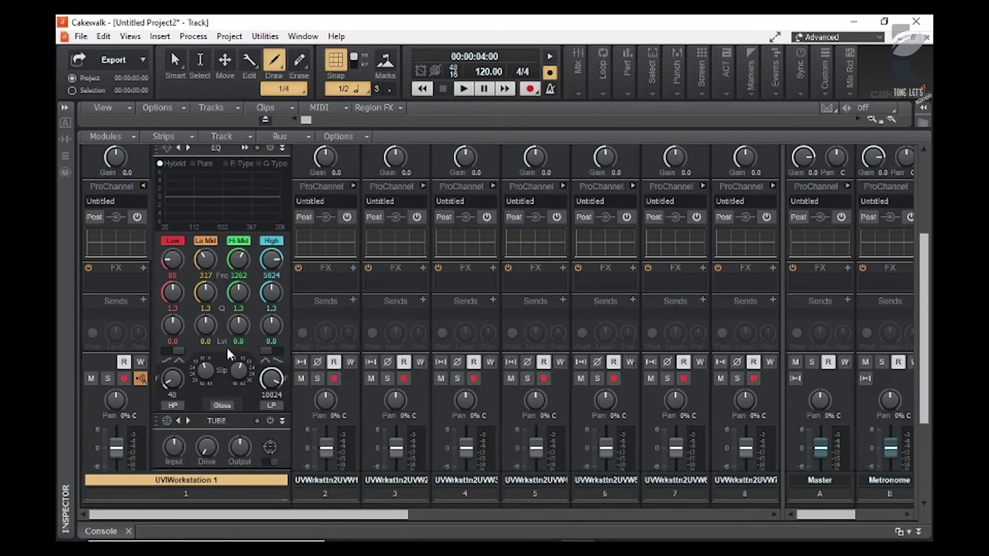
{"action": "scroll", "coordinate": [245, 321], "scroll_direction": "up", "scroll_amount": 10}
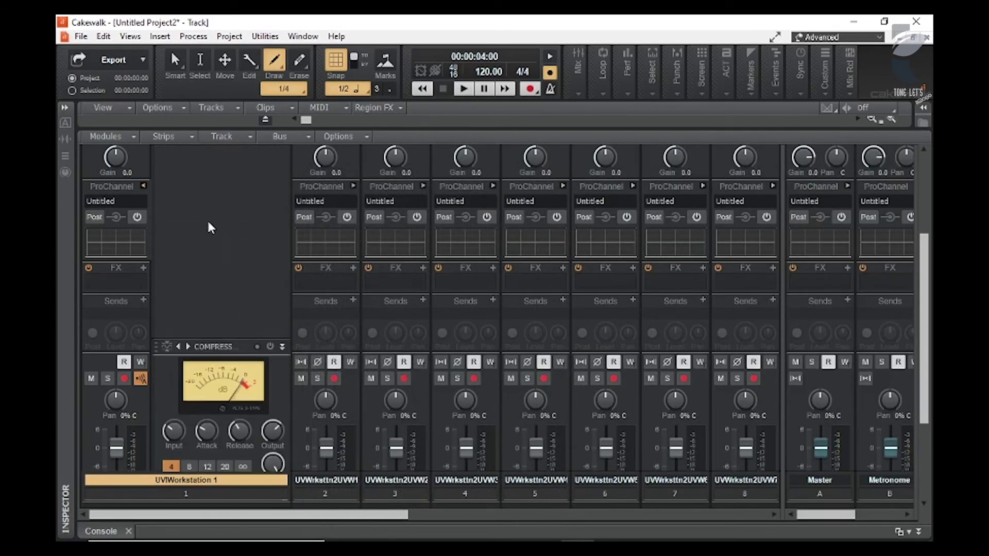
{"action": "scroll", "coordinate": [194, 375], "scroll_direction": "up", "scroll_amount": 3}
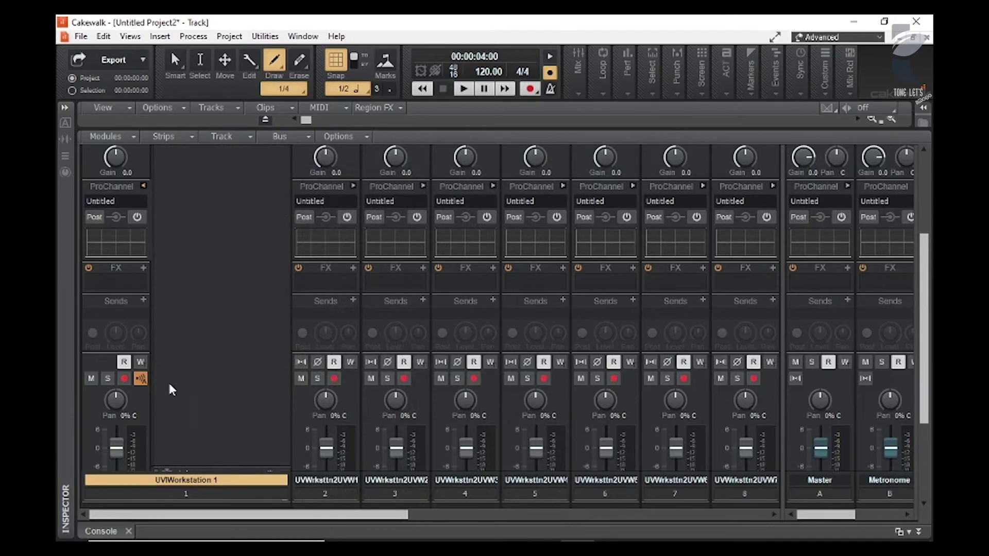
{"action": "right_click", "coordinate": [224, 234]}
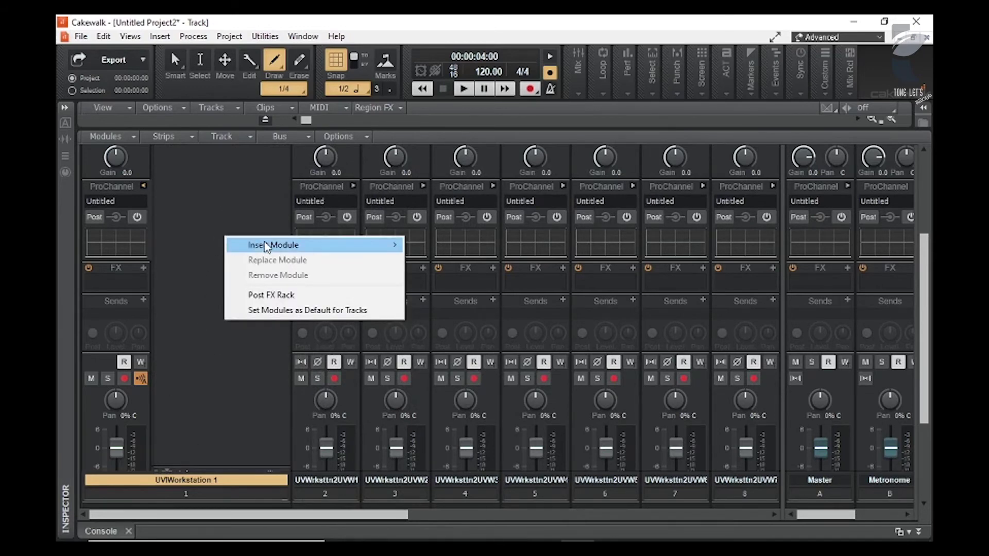
{"action": "mouse_move", "coordinate": [363, 246]}
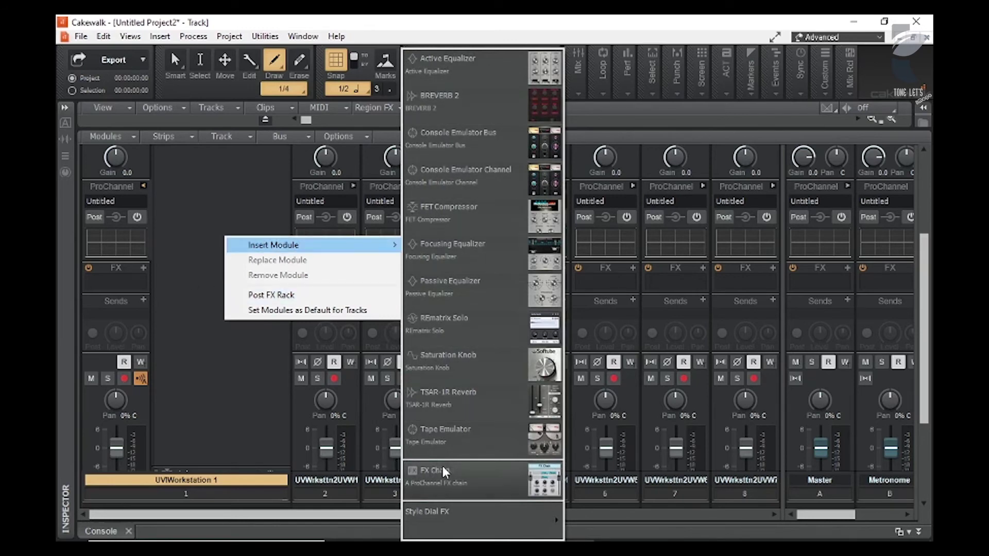
{"action": "left_click", "coordinate": [225, 398]}
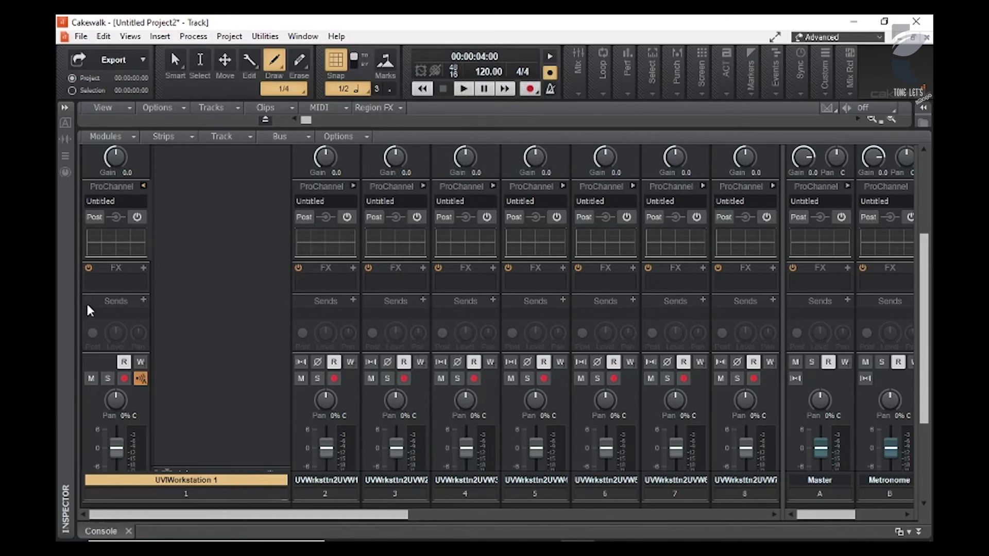
{"action": "left_click", "coordinate": [140, 186]}
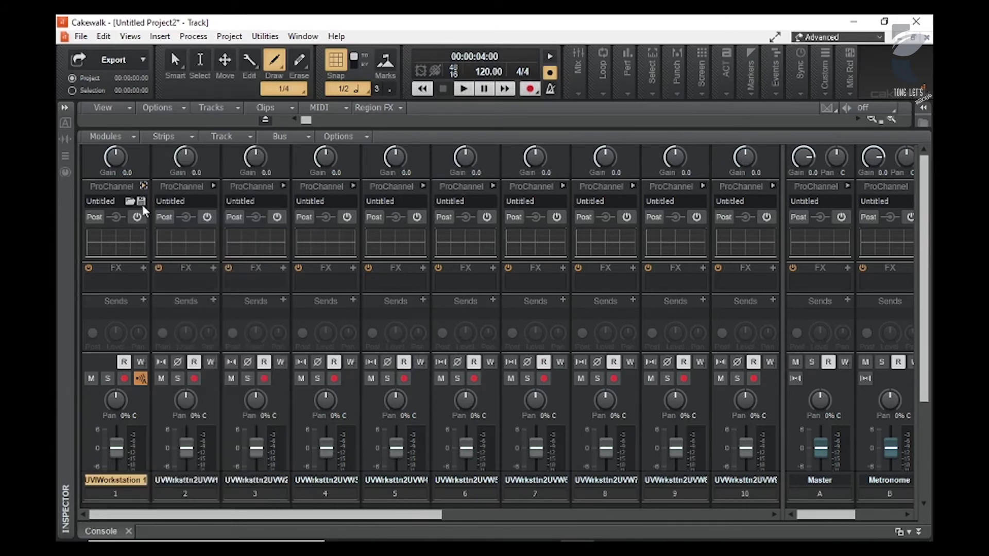
- View the insert options of the FX rack on the UVIWorkstation 1 strip without adding an effect
{"action": "left_click", "coordinate": [141, 268]}
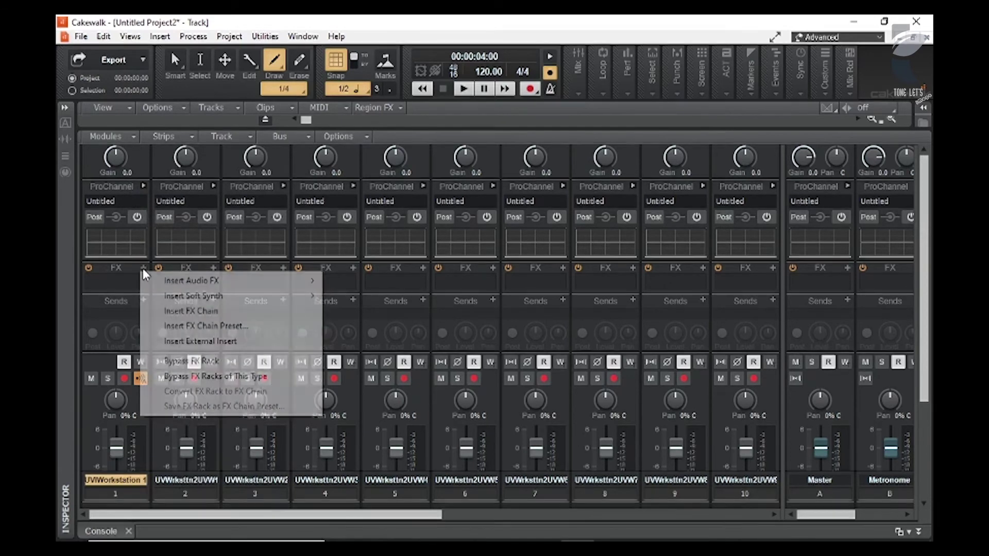
{"action": "left_click", "coordinate": [142, 268]}
{"action": "left_click", "coordinate": [142, 267]}
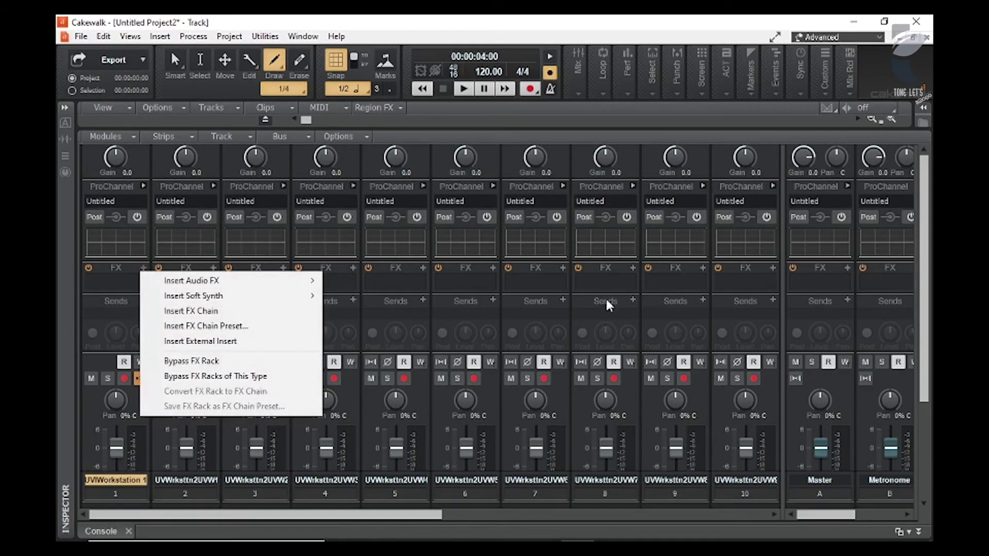
{"action": "left_click", "coordinate": [69, 281]}
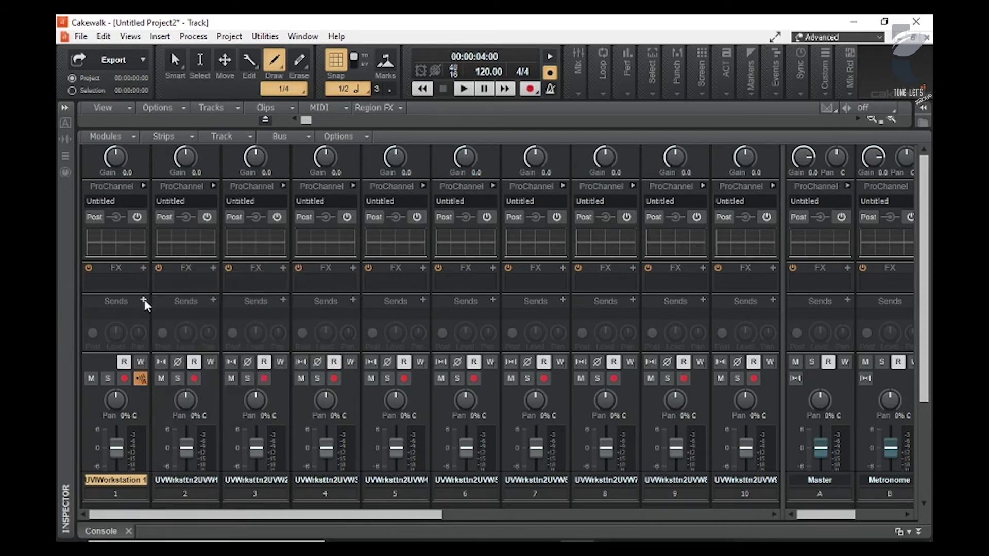
- View the available inputs and outputs of the UVIWorkstation 1 strip in the Console
{"action": "scroll", "coordinate": [128, 335], "scroll_direction": "down", "scroll_amount": 3}
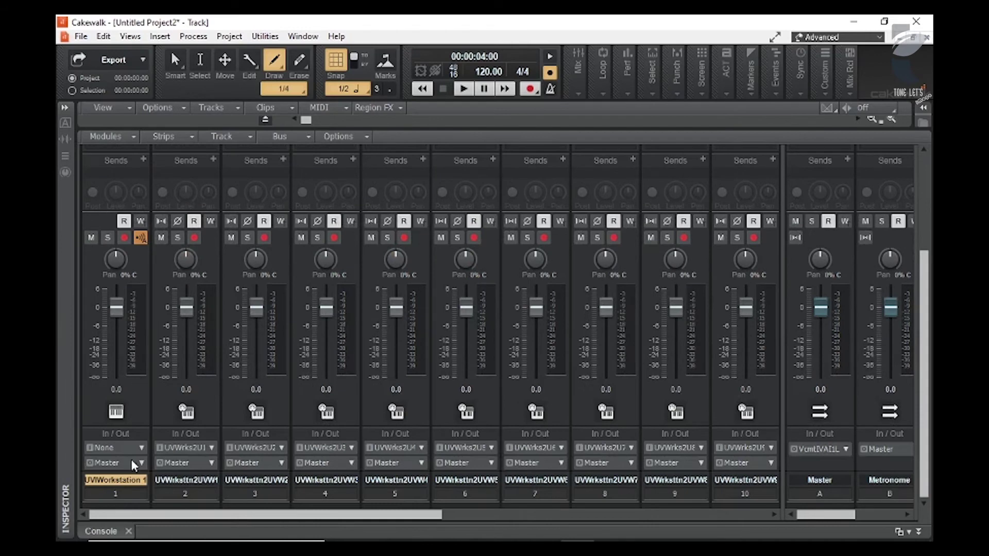
{"action": "left_click", "coordinate": [123, 448]}
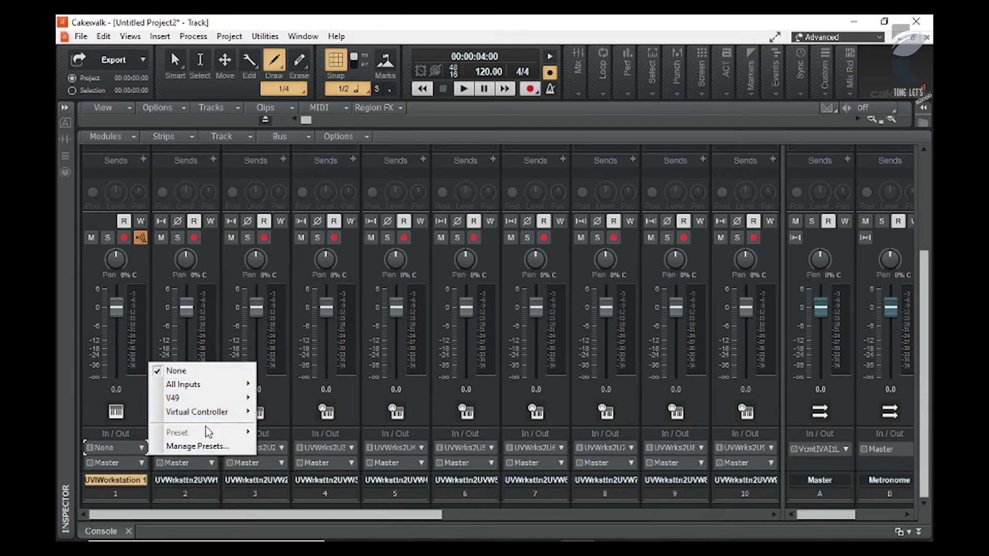
{"action": "left_click", "coordinate": [113, 464]}
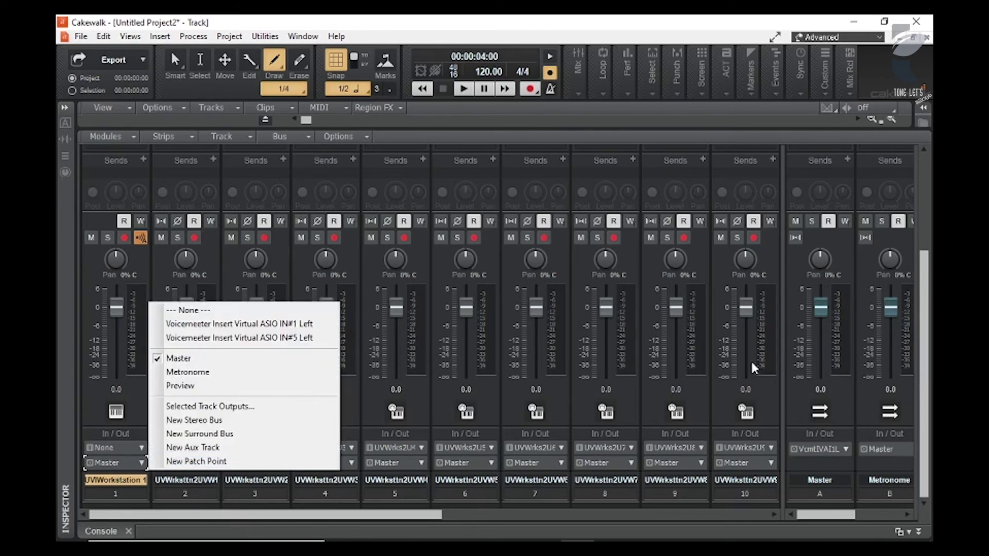
{"action": "left_click", "coordinate": [783, 314]}
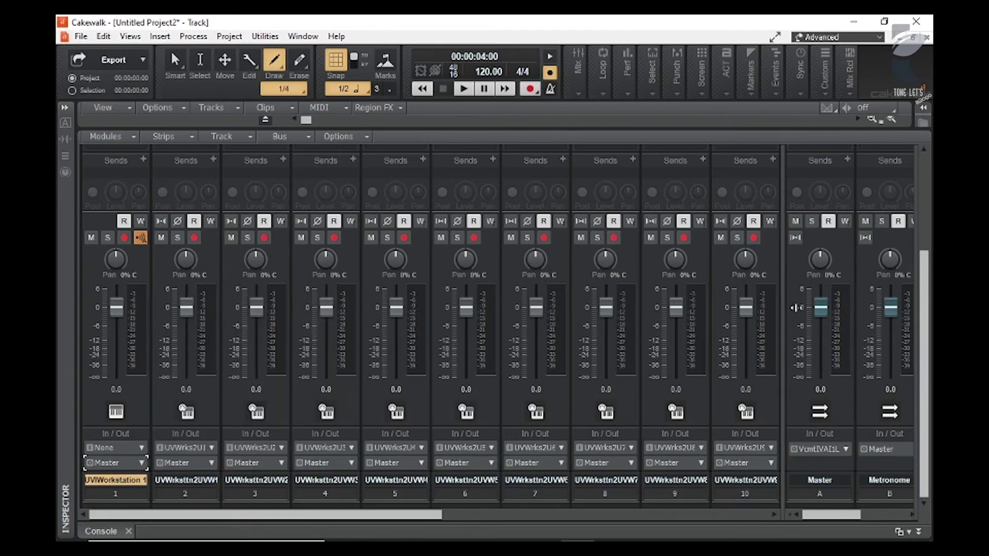
- Widen the Console's bus section to show the Master, Metronome and Preview buses, and raise the Metronome volume to 6.0
{"action": "left_click_drag", "start_coordinate": [785, 309], "coordinate": [388, 312]}
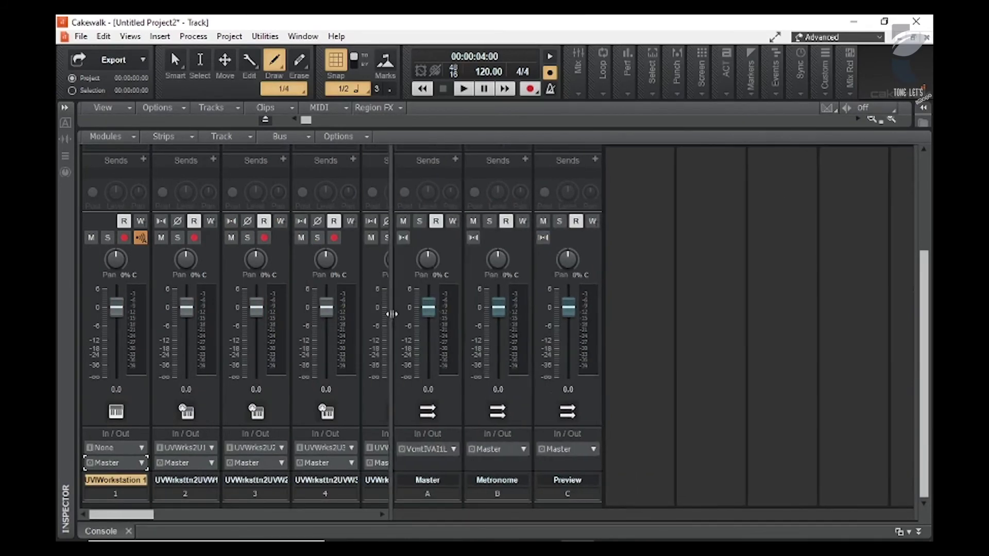
{"action": "mouse_move", "coordinate": [921, 338]}
{"action": "left_mouse_down"}
{"action": "mouse_move", "coordinate": [922, 276]}
{"action": "mouse_move", "coordinate": [922, 337]}
{"action": "left_mouse_up"}
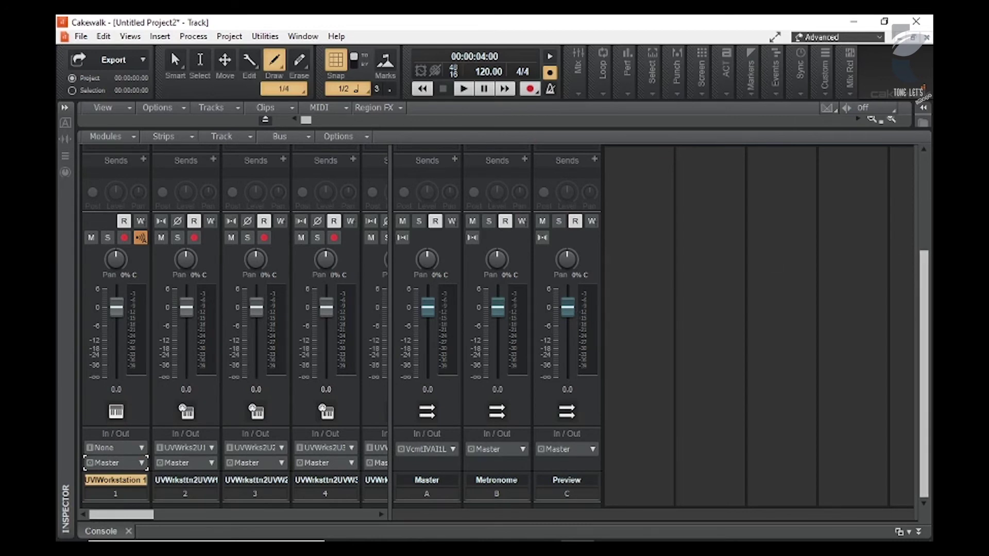
{"action": "left_click_drag", "start_coordinate": [494, 314], "coordinate": [494, 291]}
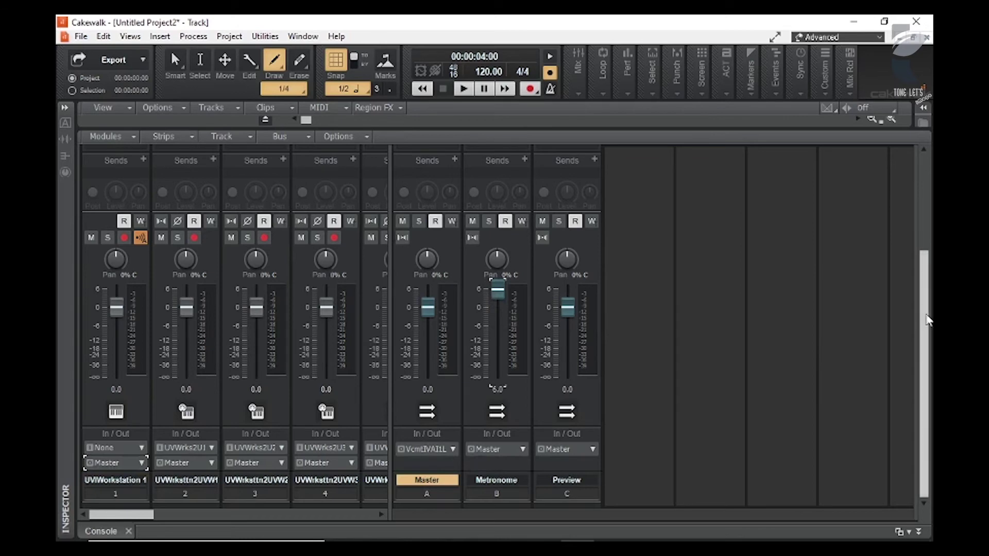
- View the insert options of the Metronome bus's FX rack, including the Audio FX categories, without adding an effect
{"action": "left_click_drag", "start_coordinate": [922, 312], "coordinate": [927, 270]}
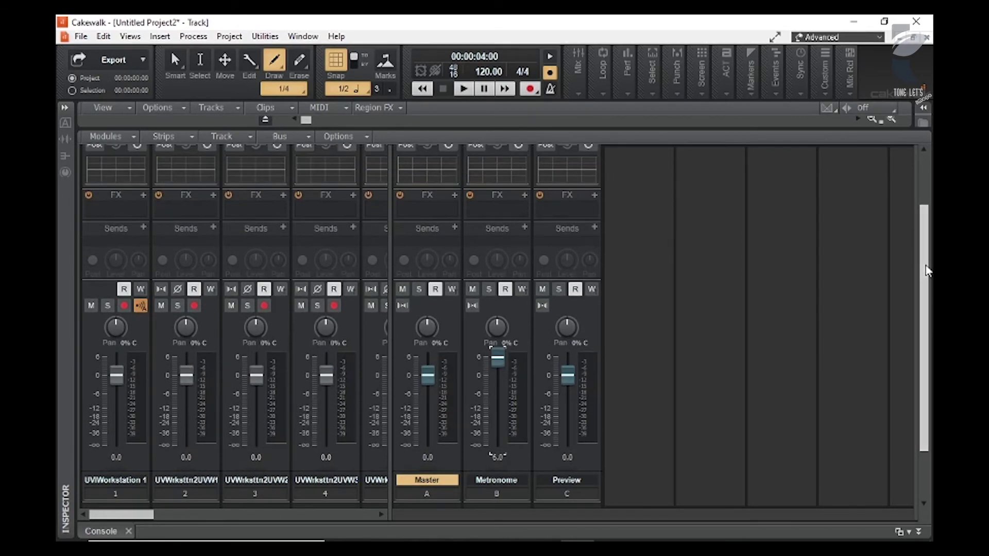
{"action": "left_click_drag", "start_coordinate": [927, 270], "coordinate": [930, 200]}
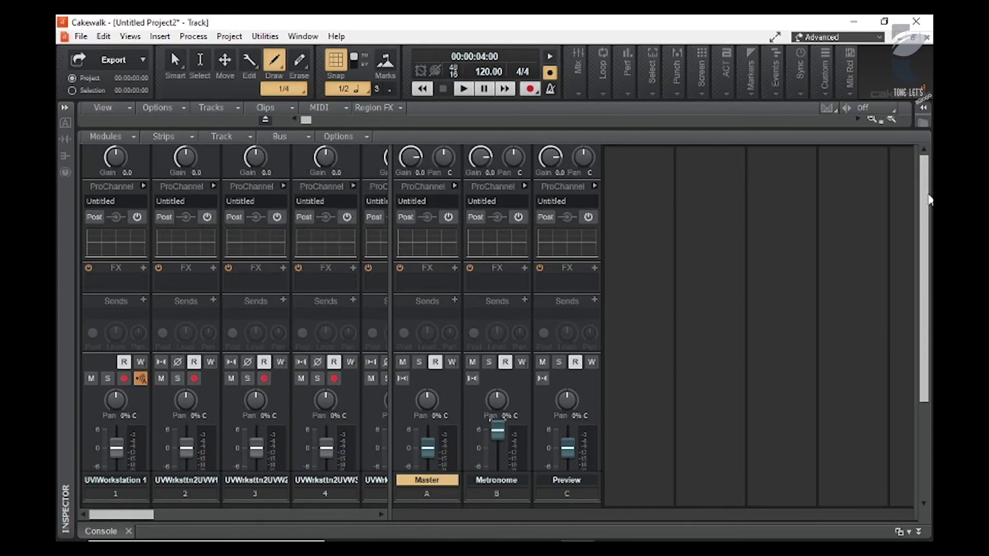
{"action": "left_click", "coordinate": [524, 268]}
{"action": "mouse_move", "coordinate": [598, 285]}
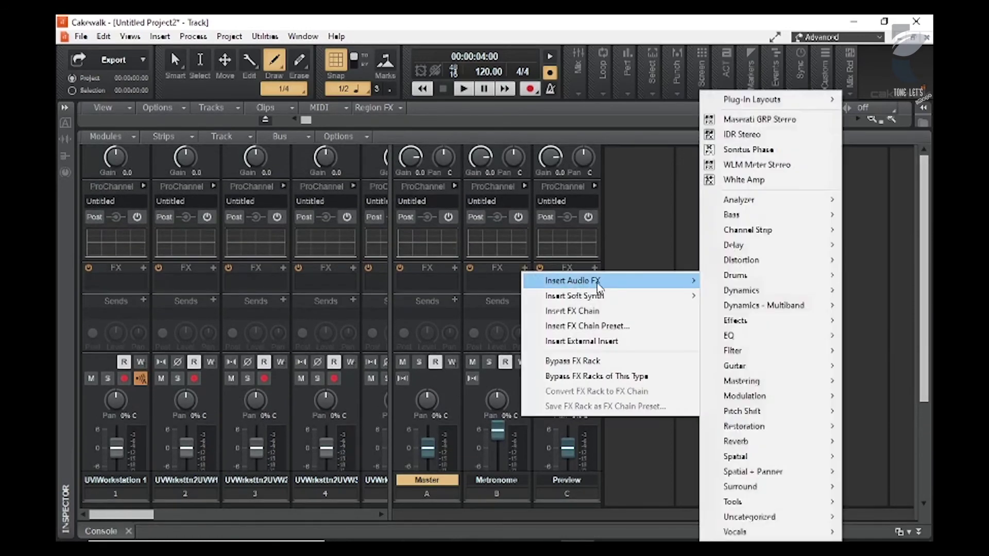
{"action": "left_click_drag", "start_coordinate": [928, 216], "coordinate": [915, 340]}
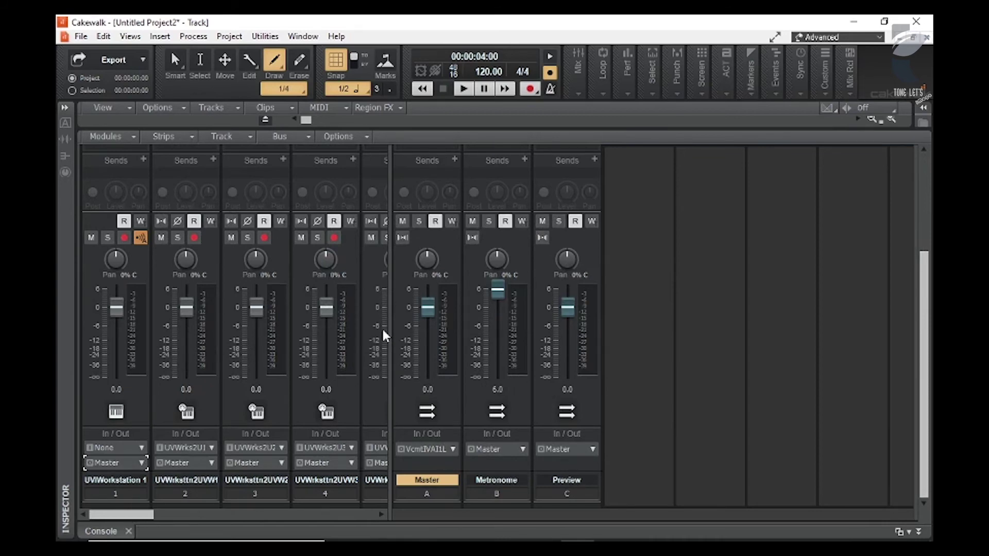
- Shrink the Console's bus section so only the track strips fill the view, and collapse the Console
{"action": "left_click_drag", "start_coordinate": [389, 314], "coordinate": [912, 312]}
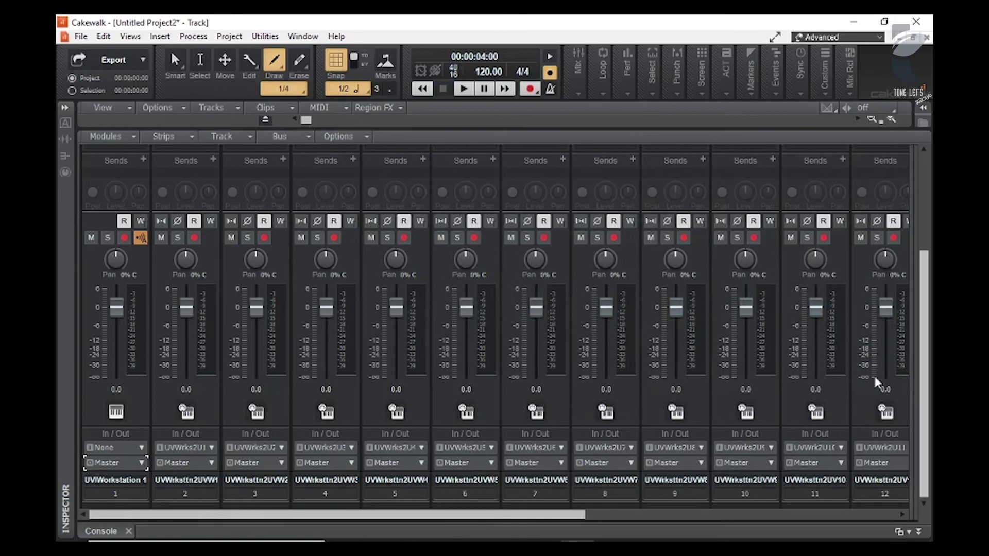
{"action": "left_click", "coordinate": [918, 532]}
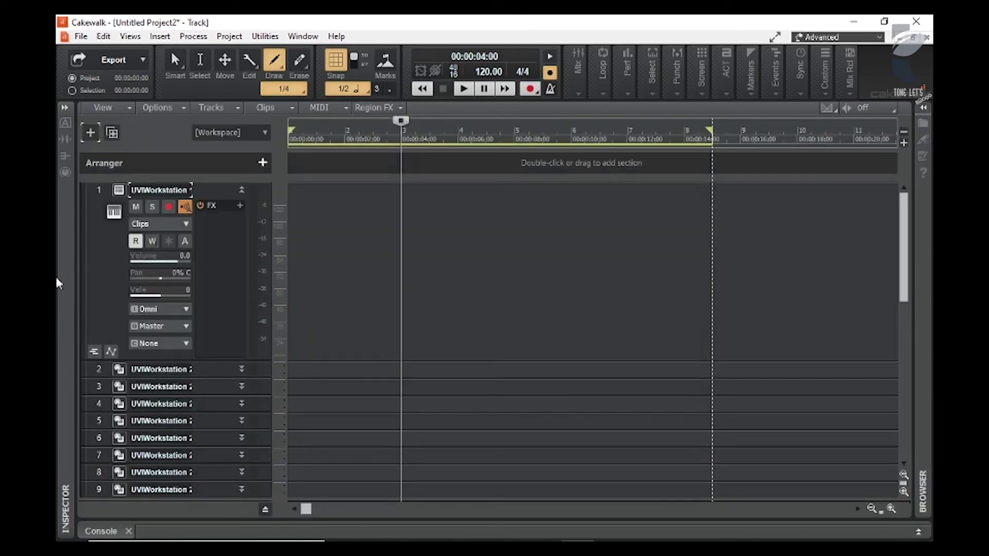
- Expand the Inspector and delete the first UVIWorkstation instrument track from the project
{"action": "left_click", "coordinate": [62, 107]}
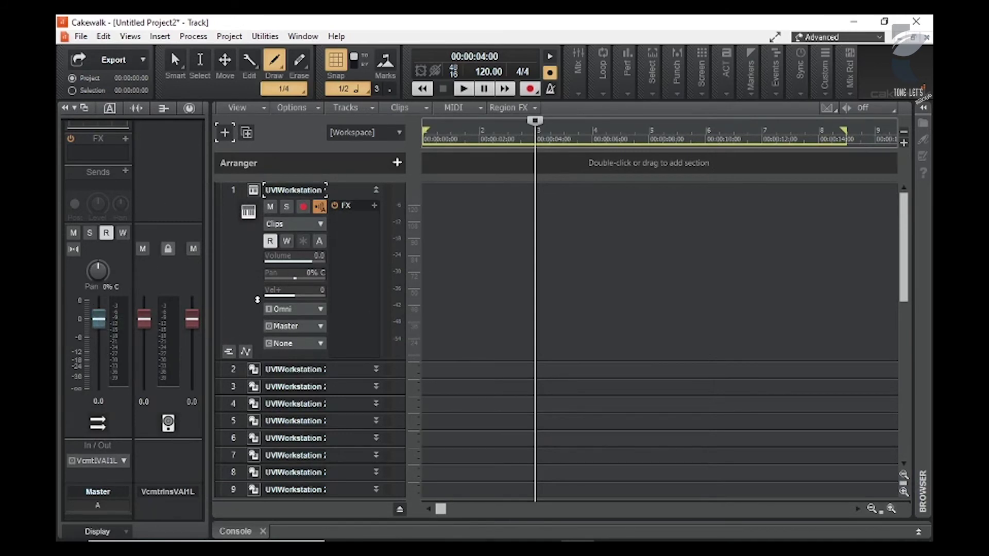
{"action": "right_click", "coordinate": [248, 276]}
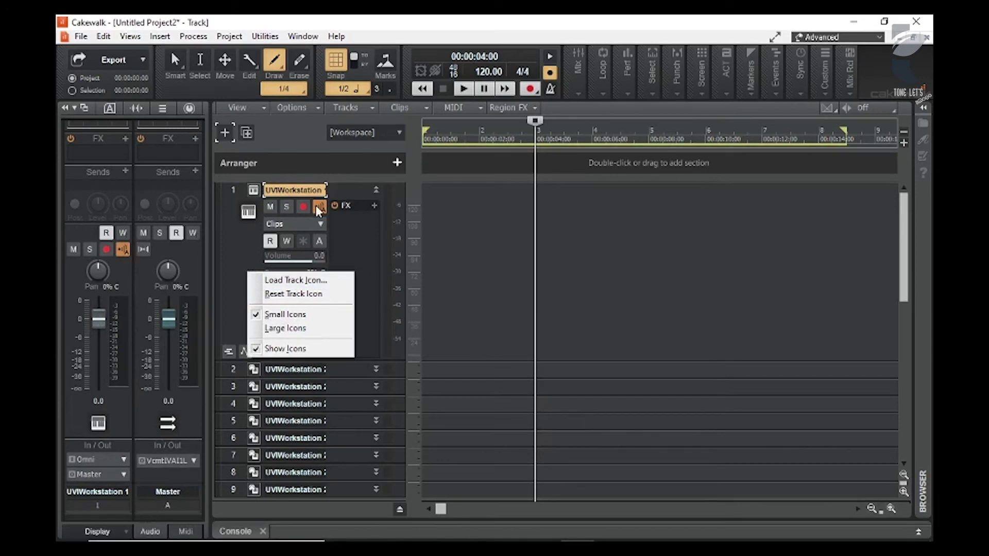
{"action": "key", "text": "Escape"}
{"action": "right_click", "coordinate": [330, 185]}
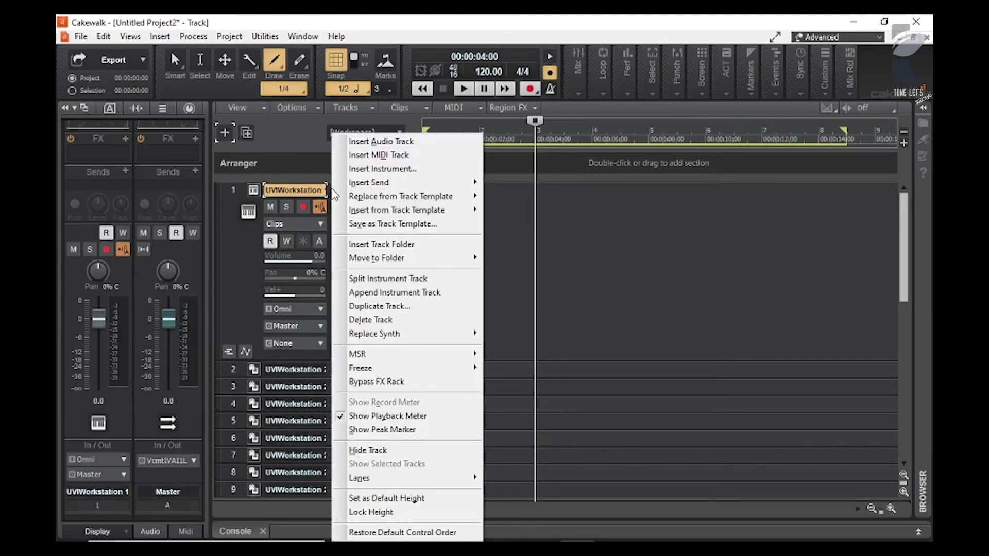
{"action": "left_click", "coordinate": [370, 320]}
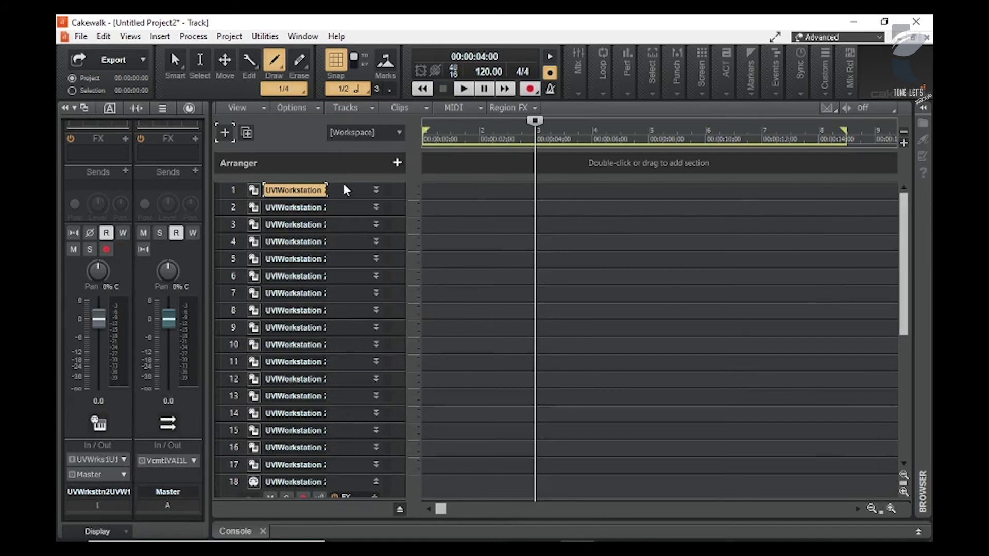
- Select all 18 remaining UVIWorkstation tracks and delete them
{"action": "left_click_drag", "start_coordinate": [233, 190], "coordinate": [247, 484]}
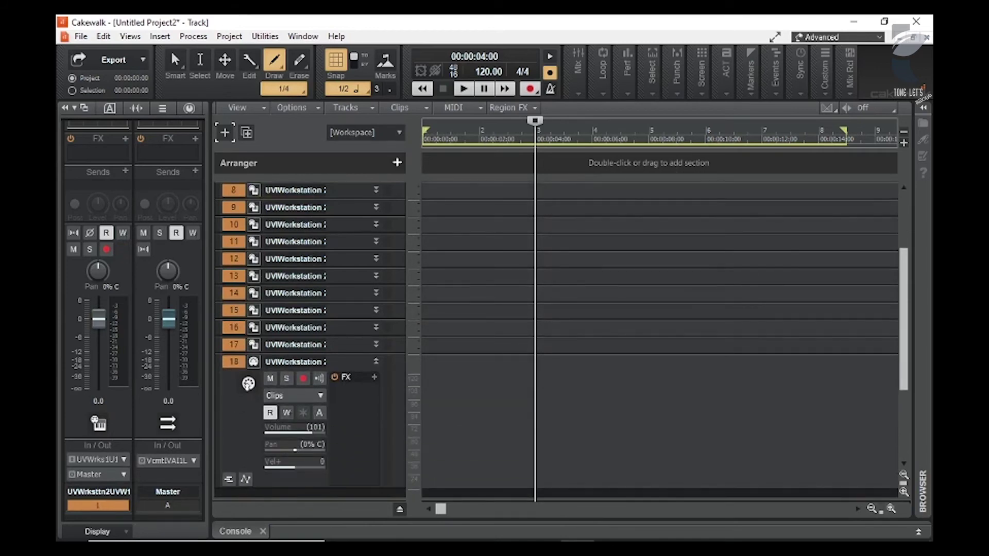
{"action": "right_click", "coordinate": [242, 310]}
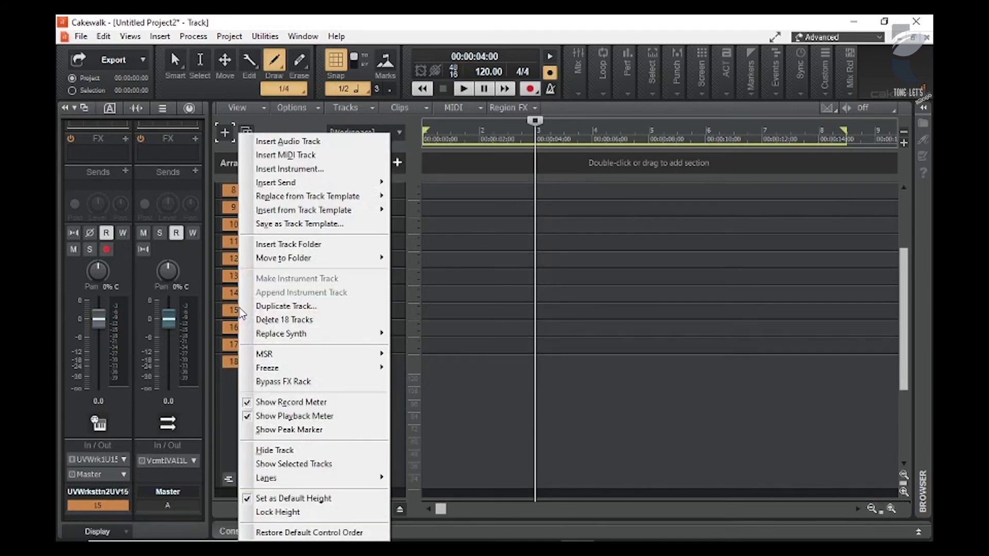
{"action": "left_click", "coordinate": [291, 319]}
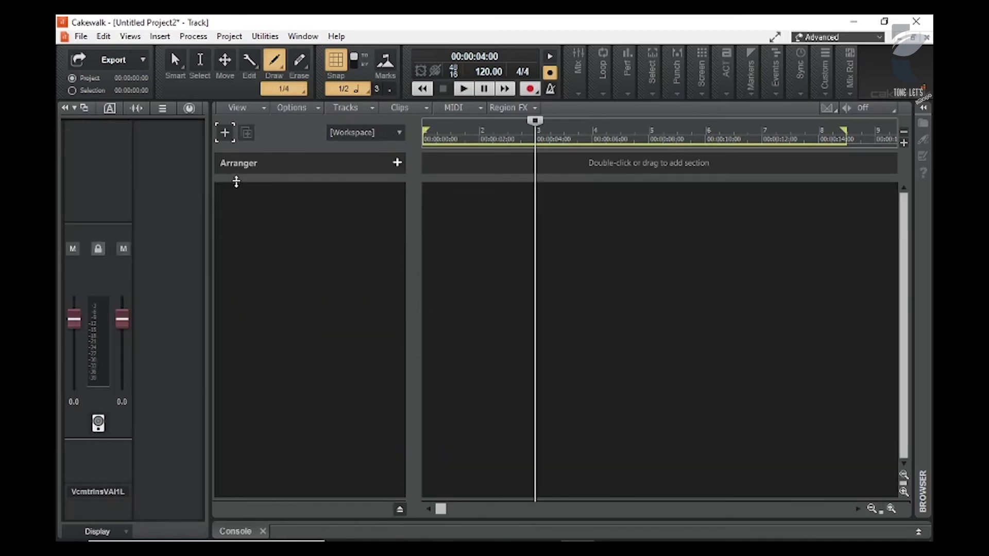
- Add an audio track, enlarge it to show all its controls, and name it gitR
{"action": "left_click", "coordinate": [246, 143]}
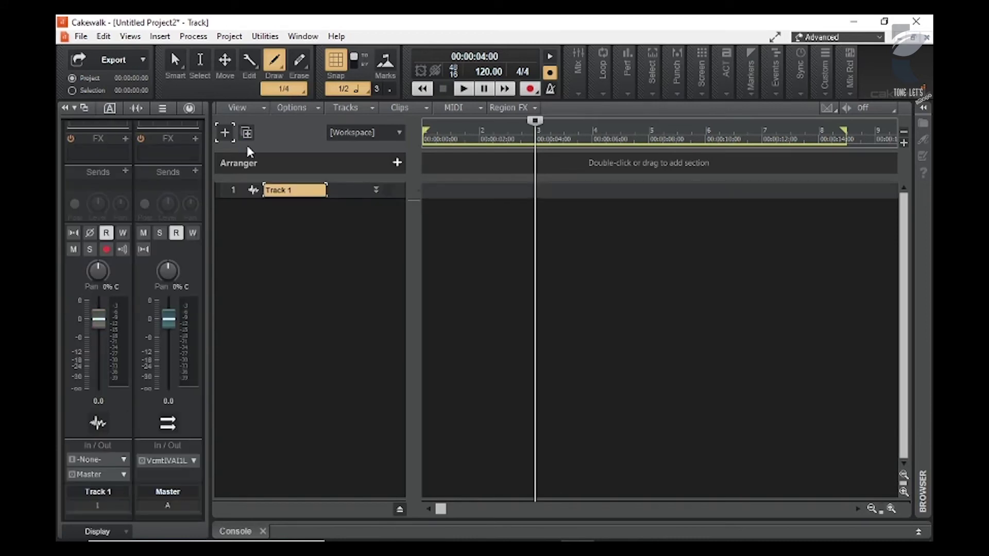
{"action": "left_click_drag", "start_coordinate": [339, 197], "coordinate": [342, 470]}
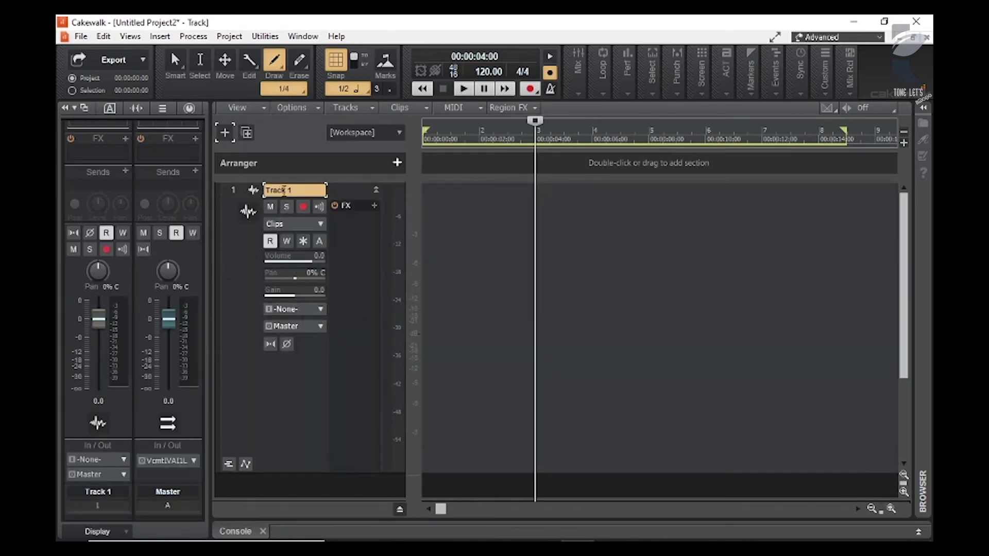
{"action": "double_click", "coordinate": [283, 191]}
{"action": "type", "text": "d"}
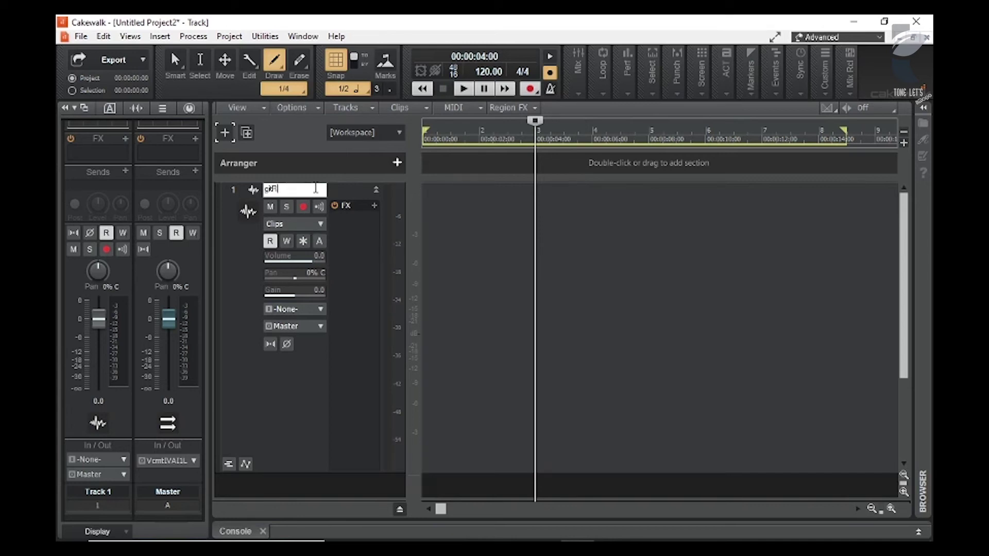
{"action": "type", "text": "itR"}
{"action": "key", "text": "Return"}
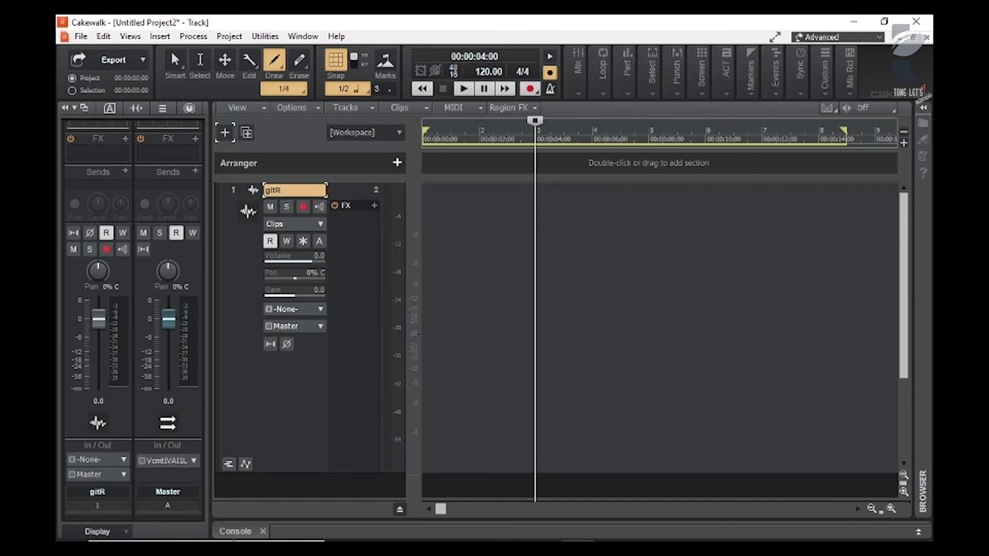
- View the gitR strip in the Console, and close the Console view
{"action": "left_click", "coordinate": [237, 531]}
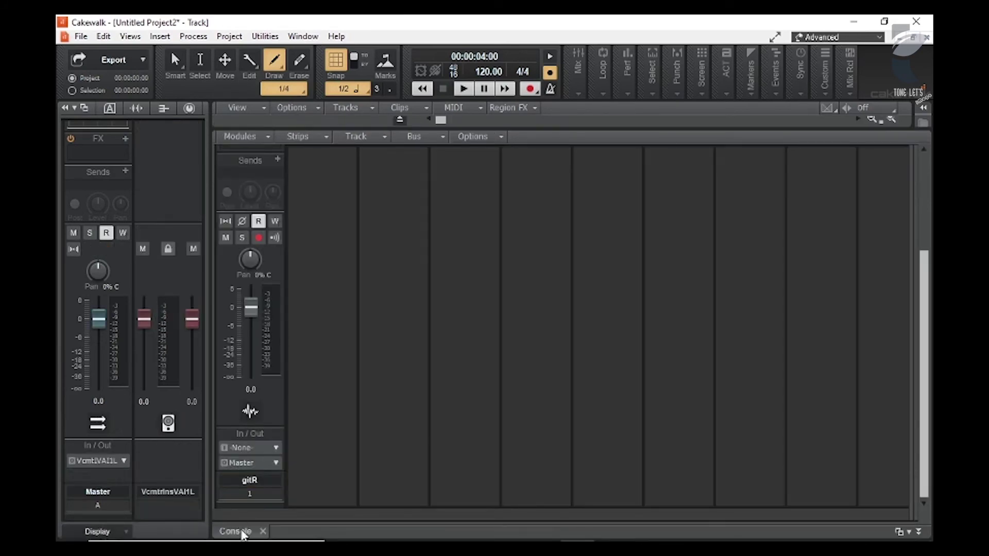
{"action": "left_click", "coordinate": [263, 531]}
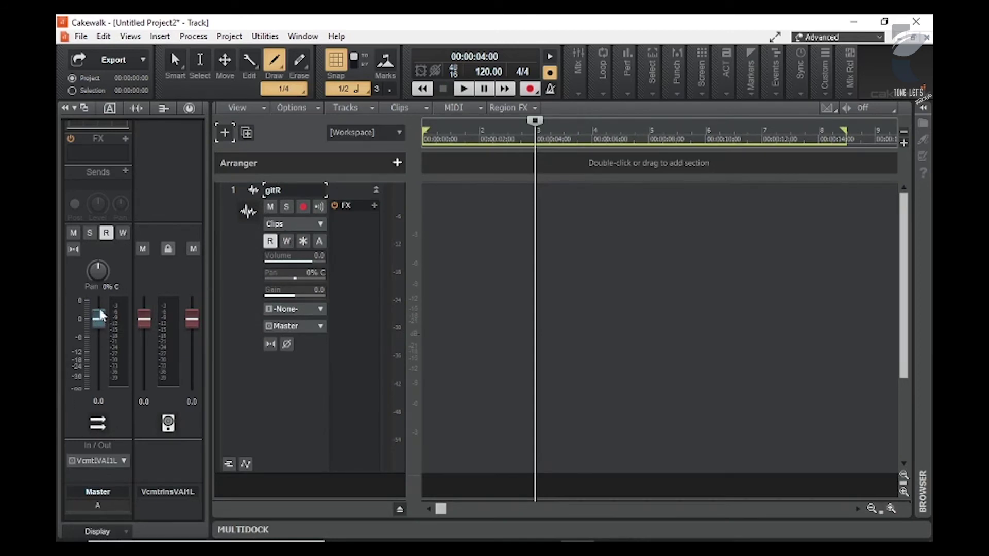
- Raise the Master bus volume to 1.5 in the Inspector, and look over the rest of its channel strip
{"action": "left_click_drag", "start_coordinate": [100, 311], "coordinate": [102, 301]}
{"action": "scroll", "coordinate": [177, 351], "scroll_direction": "up", "scroll_amount": 3}
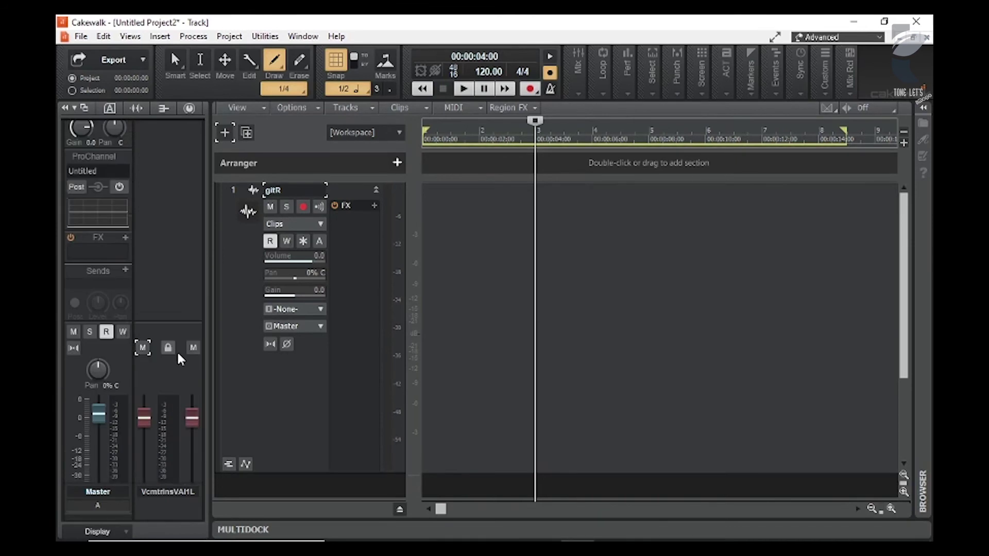
{"action": "scroll", "coordinate": [178, 340], "scroll_direction": "down", "scroll_amount": 3}
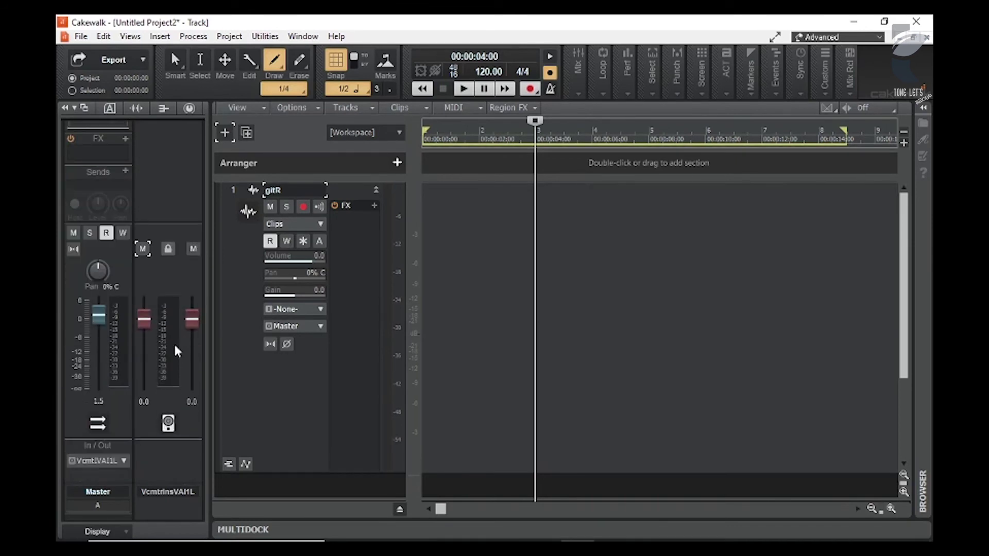
{"action": "scroll", "coordinate": [174, 342], "scroll_direction": "up", "scroll_amount": 3}
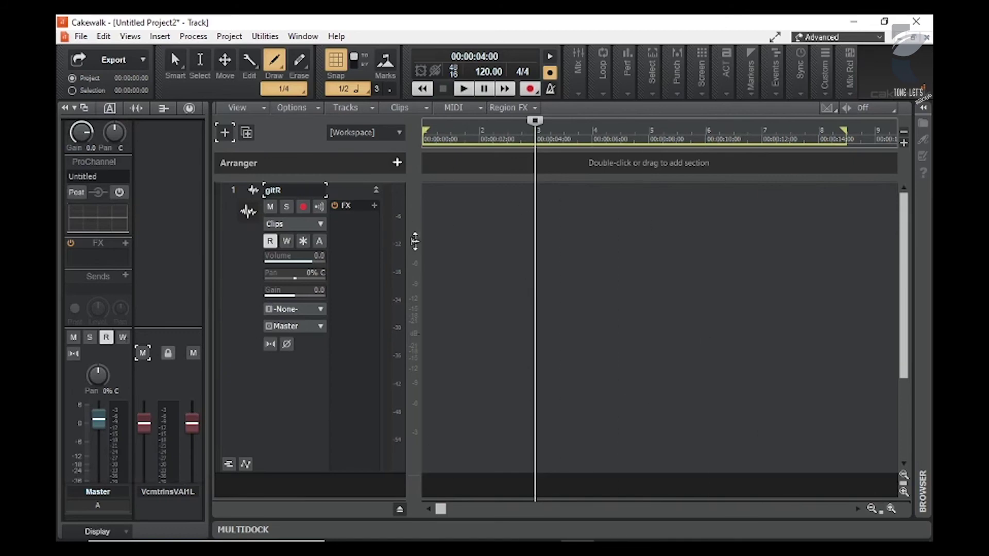
- Look through the Track view's menus, including its Options and Region FX commands, without changing any setting
{"action": "left_click", "coordinate": [254, 112]}
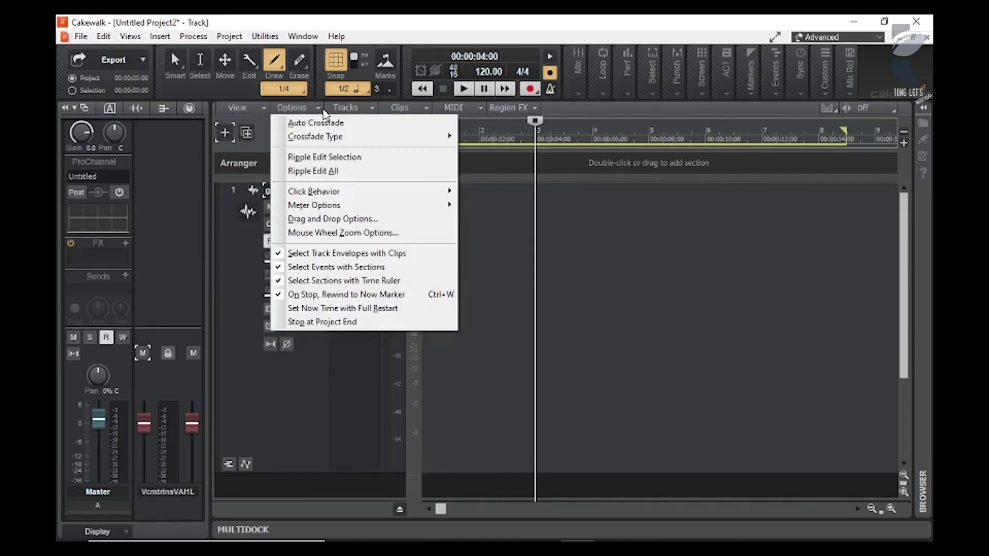
{"action": "mouse_move", "coordinate": [344, 113]}
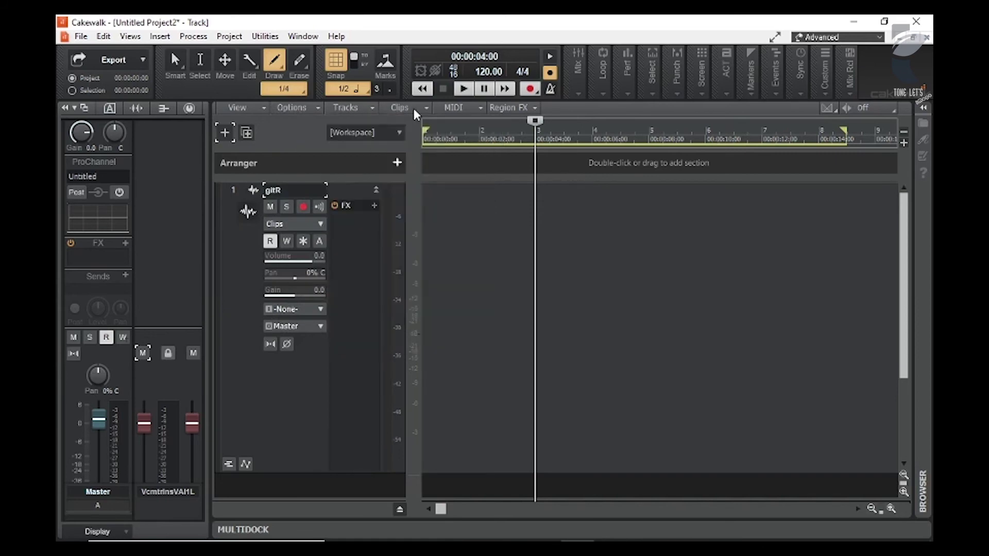
{"action": "left_click", "coordinate": [458, 113]}
{"action": "mouse_move", "coordinate": [515, 108]}
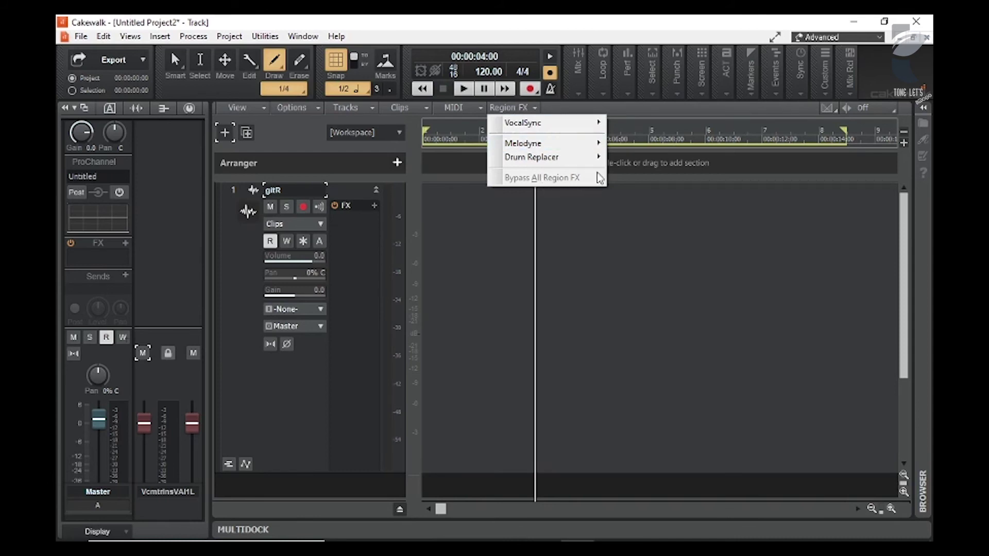
{"action": "left_click", "coordinate": [697, 111]}
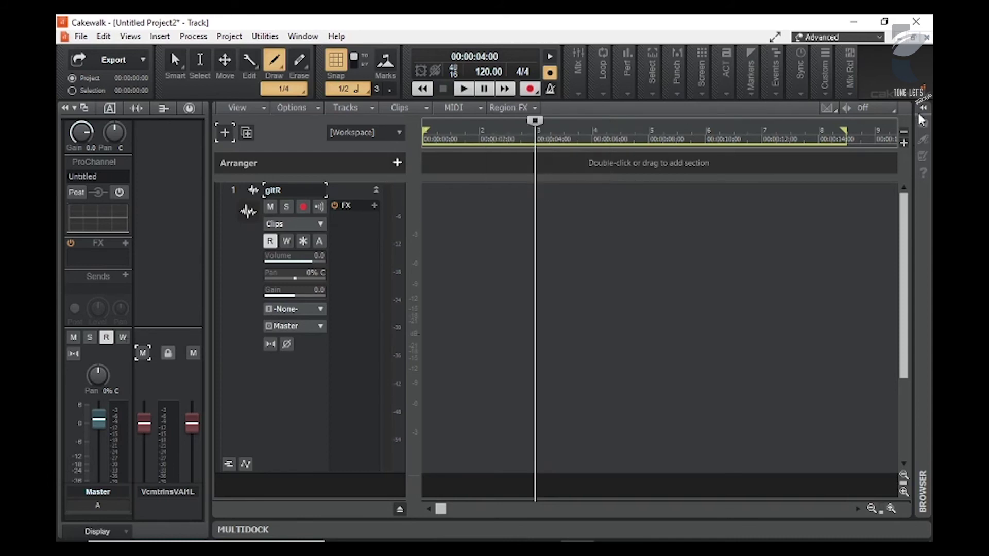
{"action": "left_click", "coordinate": [520, 109]}
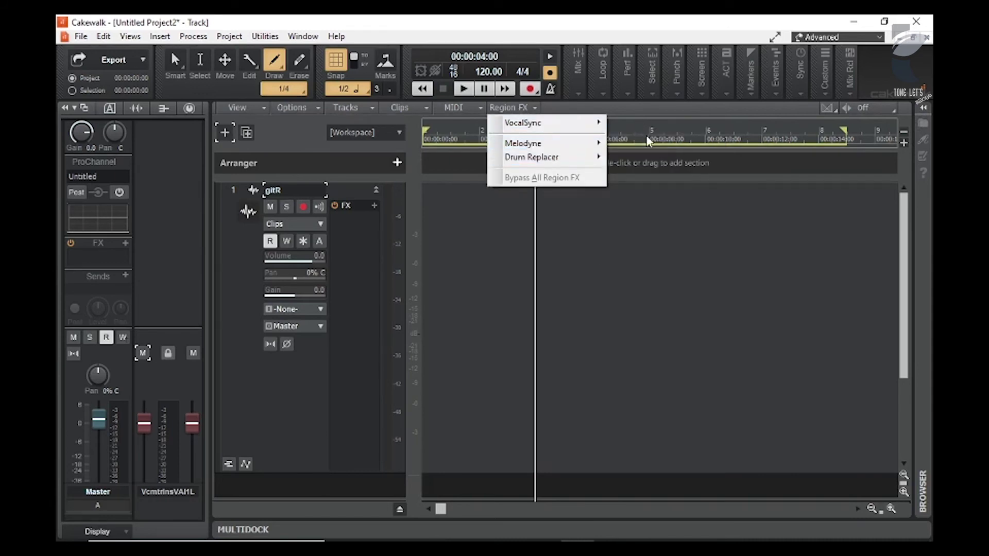
{"action": "left_click", "coordinate": [638, 110]}
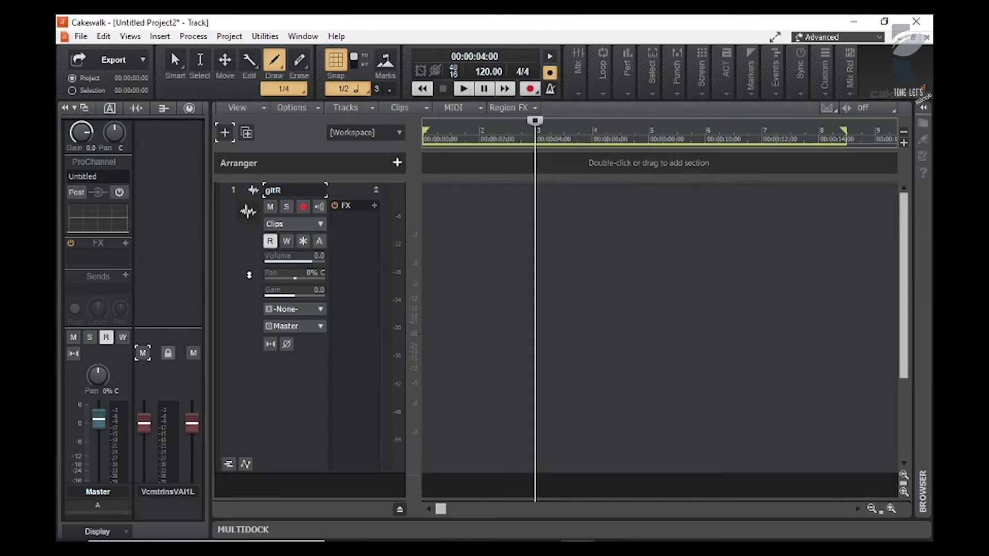
- Select the gitR track and set its track color to yellow
{"action": "left_click", "coordinate": [249, 271]}
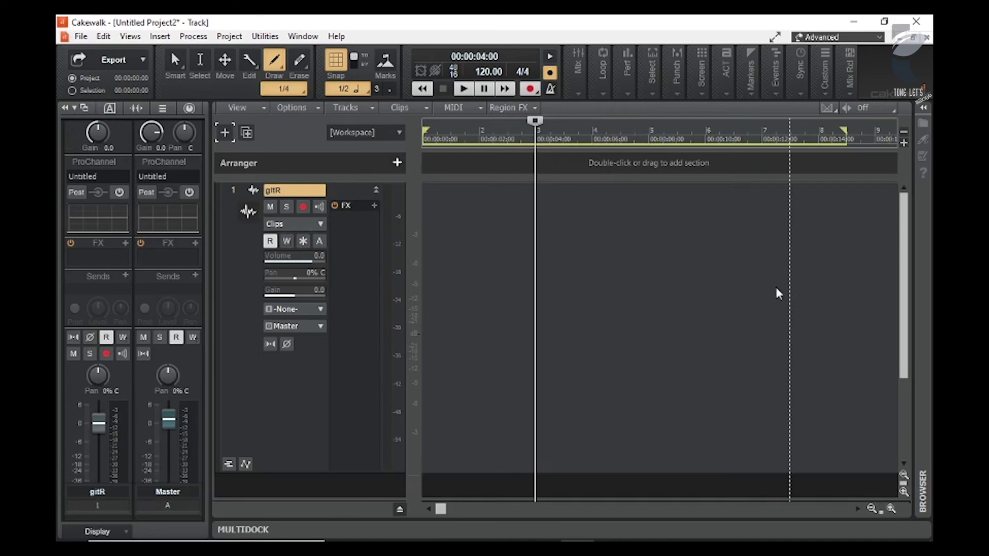
{"action": "left_click", "coordinate": [219, 273]}
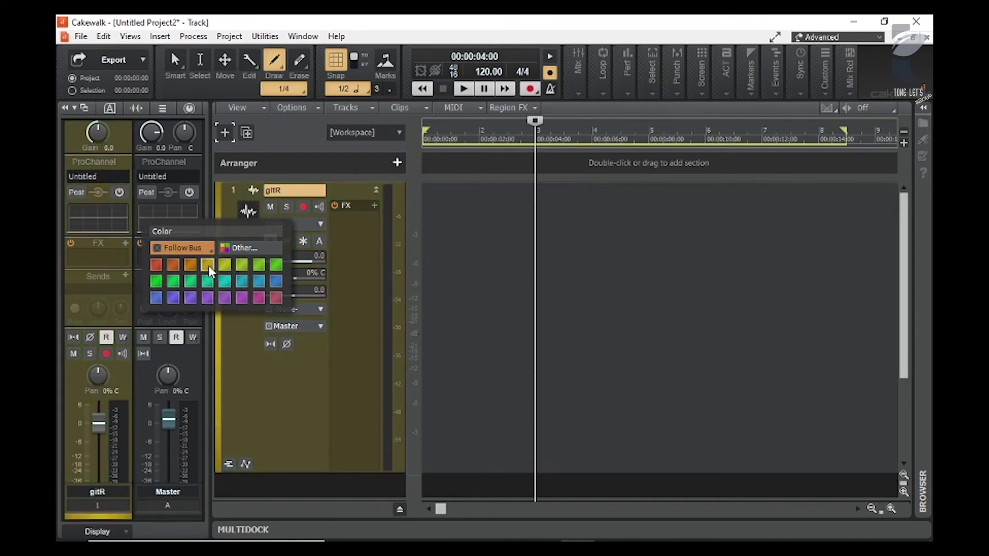
{"action": "left_click", "coordinate": [209, 268]}
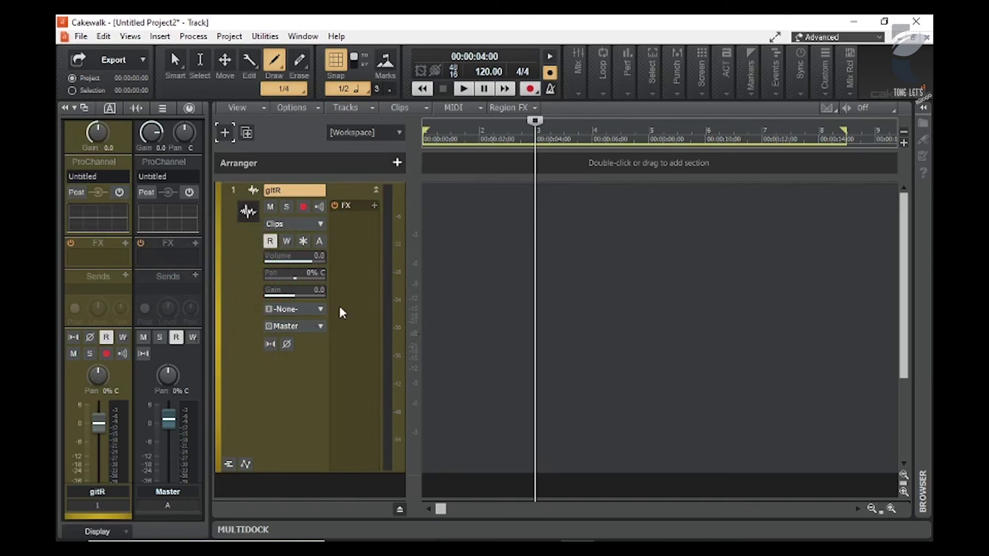
- Toggle solo on and off for the gitR track, and view its edit filter options without changing the filter
{"action": "left_click", "coordinate": [287, 208]}
{"action": "left_click", "coordinate": [287, 208]}
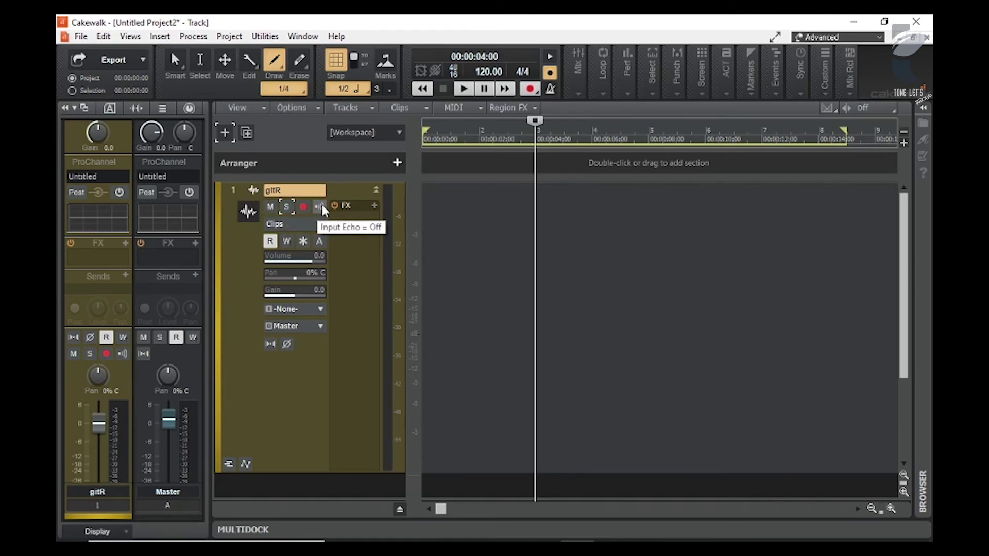
{"action": "left_click", "coordinate": [320, 225]}
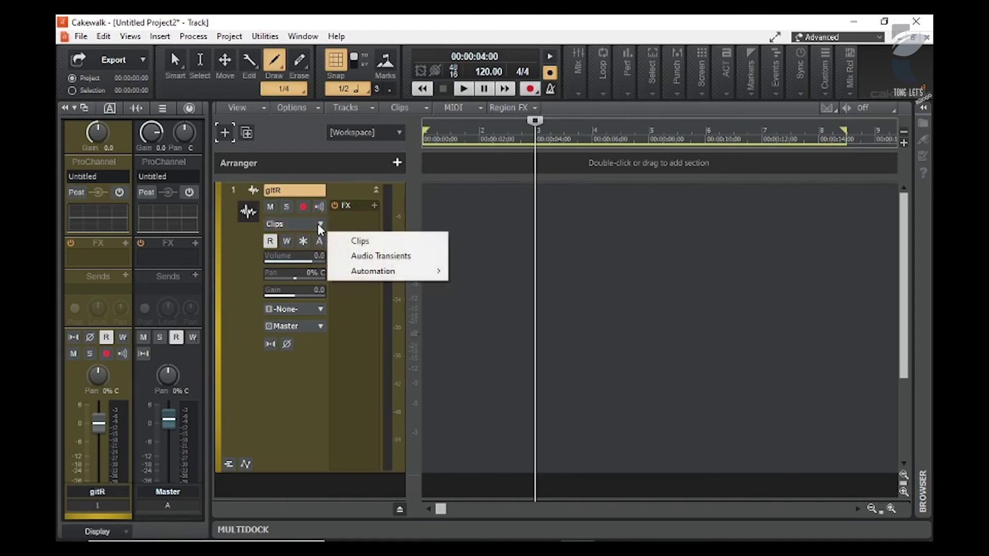
{"action": "left_click", "coordinate": [269, 242]}
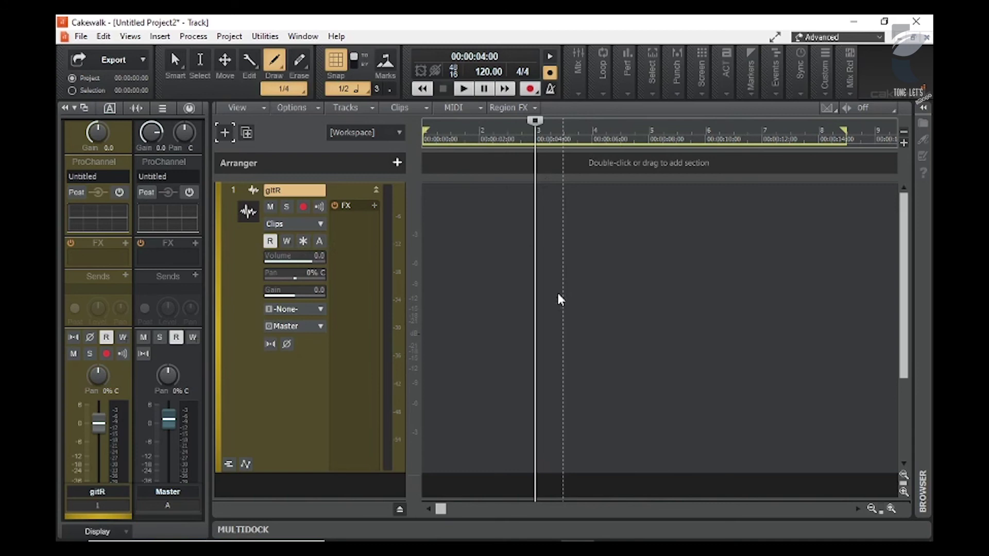
- View the available input sources for the gitR track
{"action": "mouse_move", "coordinate": [625, 72]}
{"action": "left_click", "coordinate": [323, 309]}
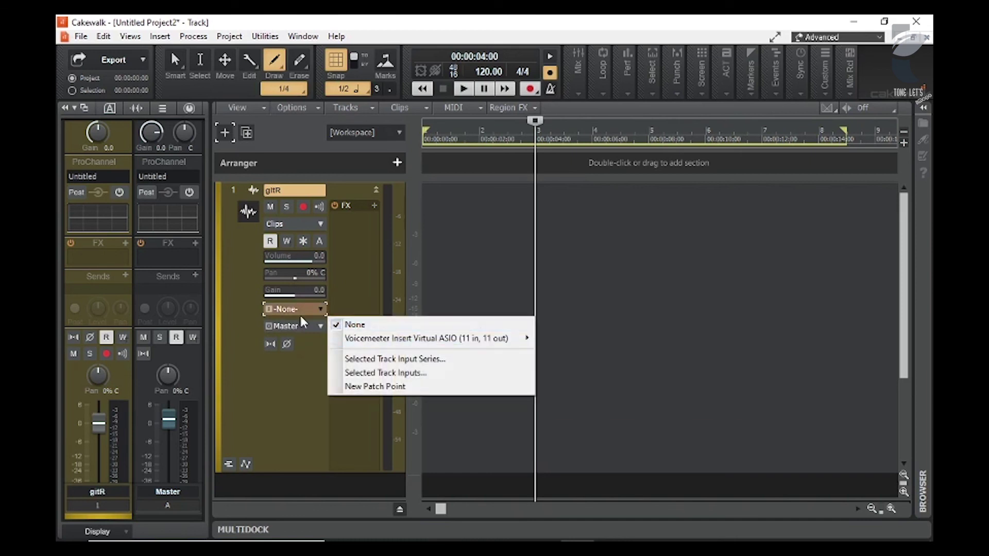
- Review the gitR track's input source and output routing options, leaving the input at None and the output at Master
{"action": "left_click", "coordinate": [297, 309]}
{"action": "left_click", "coordinate": [297, 309]}
{"action": "left_click", "coordinate": [298, 345]}
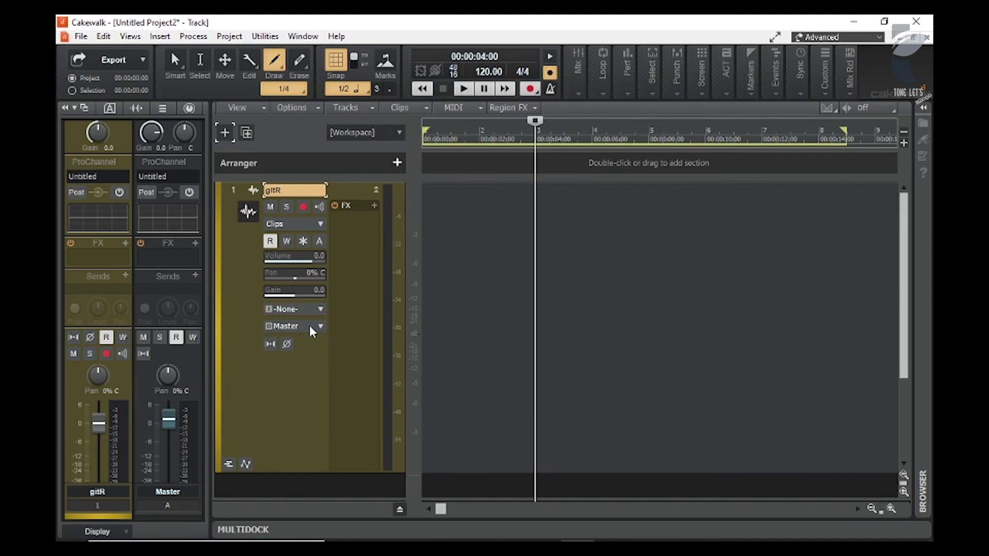
{"action": "left_click", "coordinate": [308, 325]}
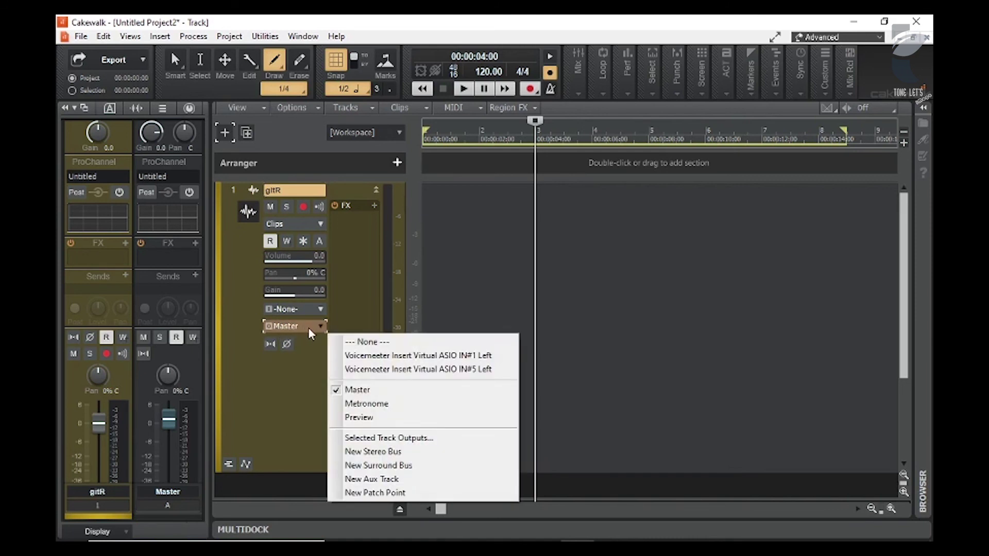
{"action": "left_click", "coordinate": [285, 390]}
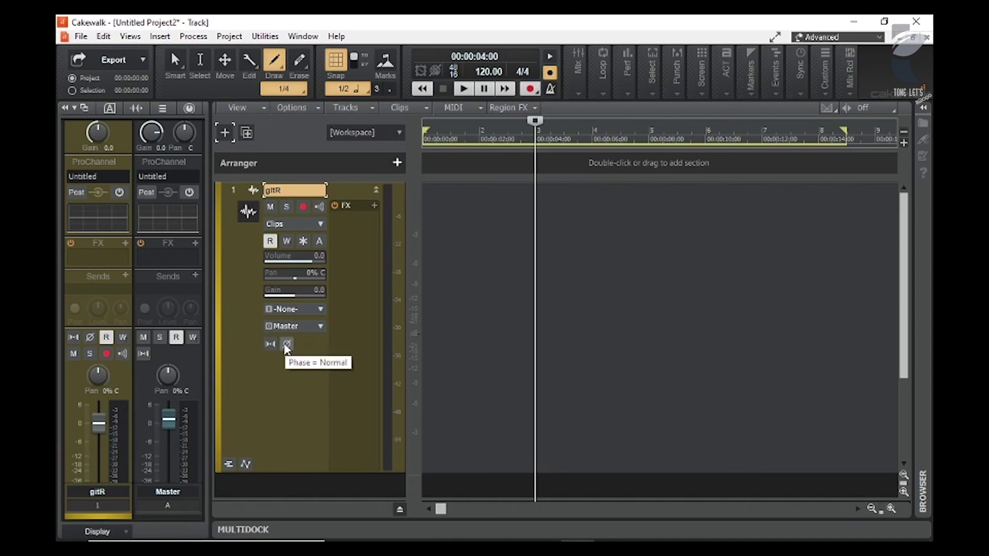
- Show the automation lane of the gitR track and move the playhead back to the start of the project
{"action": "left_click", "coordinate": [246, 464]}
{"action": "scroll", "coordinate": [367, 338], "scroll_direction": "down", "scroll_amount": 5}
{"action": "scroll", "coordinate": [366, 332], "scroll_direction": "up", "scroll_amount": 2}
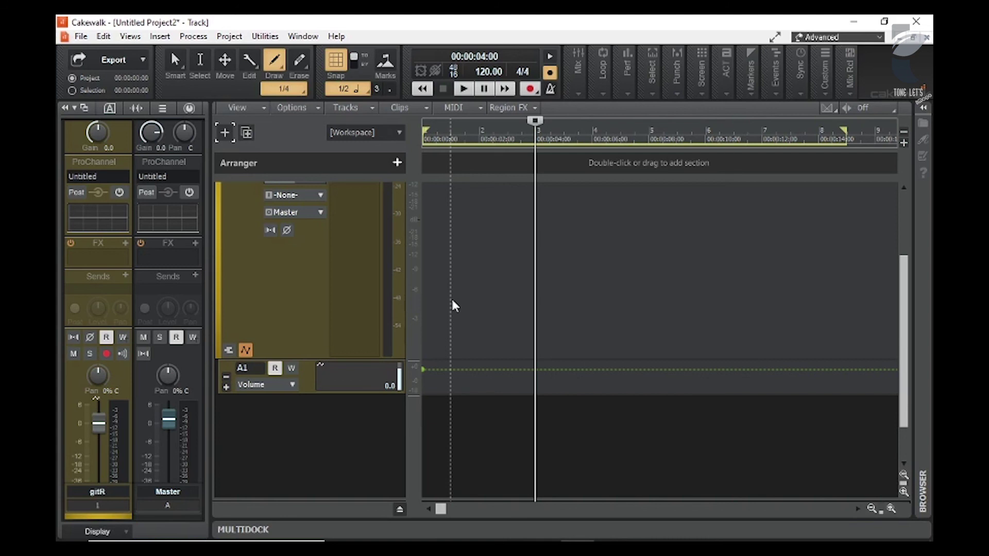
{"action": "mouse_move", "coordinate": [102, 425]}
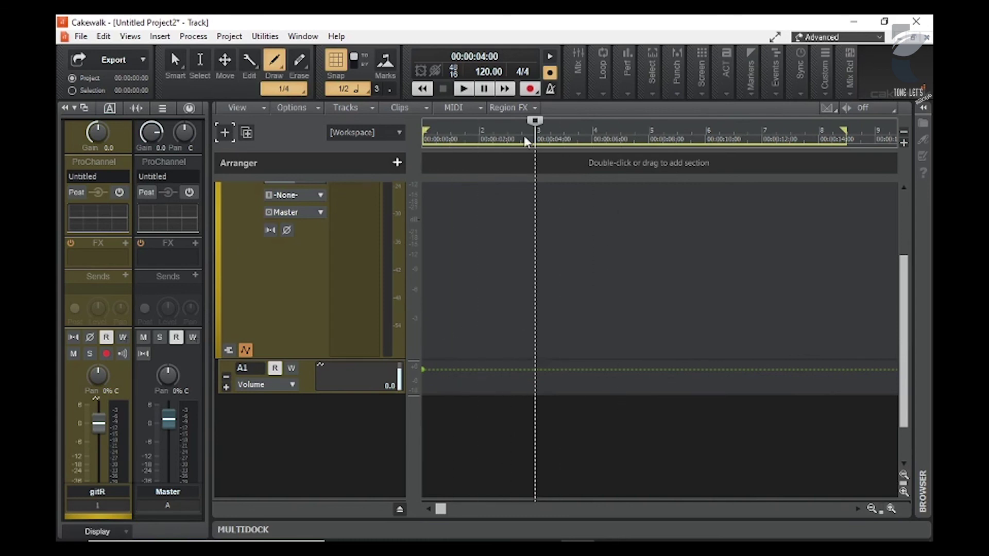
{"action": "left_click_drag", "start_coordinate": [536, 123], "coordinate": [422, 121]}
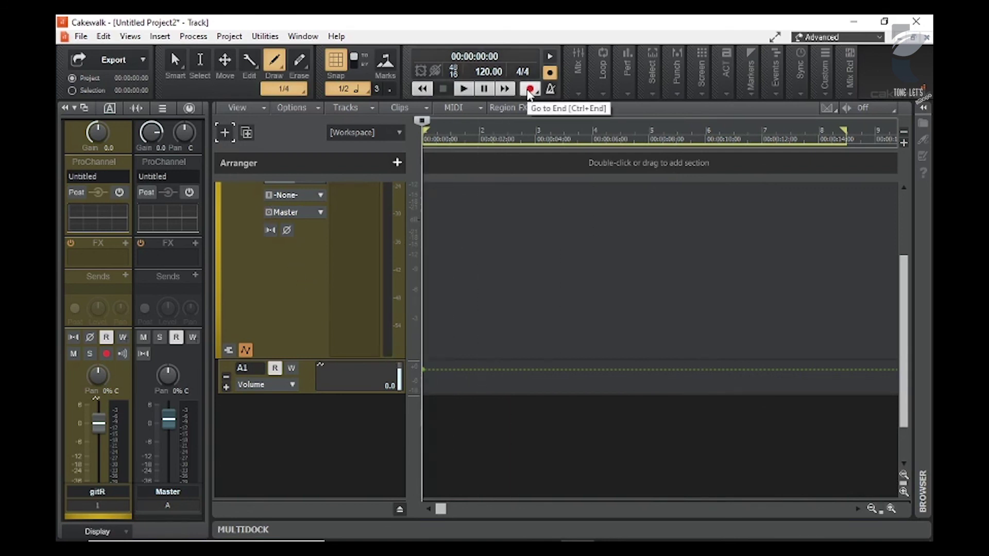
- View the project's metronome preferences for playback and recording, and close them without changing any setting
{"action": "right_click", "coordinate": [549, 74]}
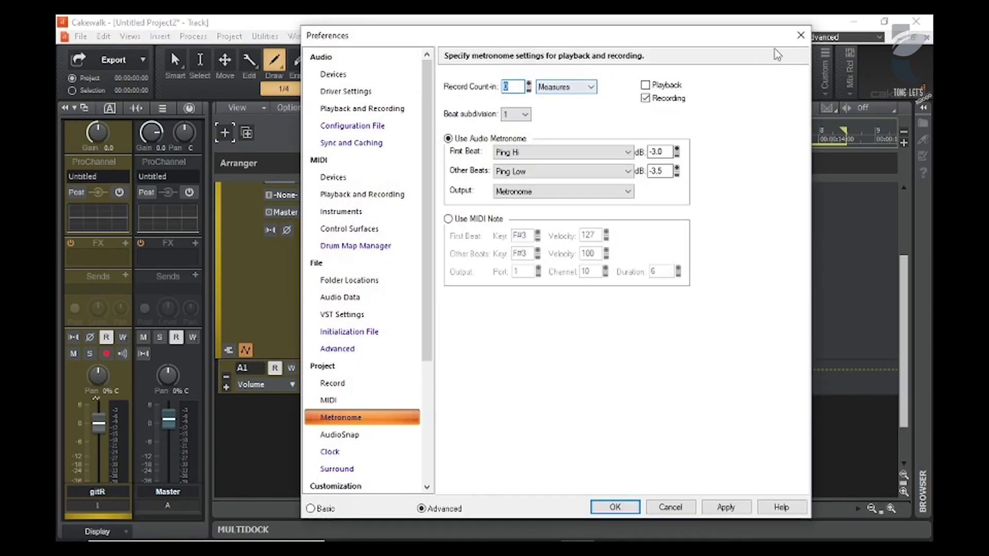
{"action": "left_click", "coordinate": [800, 35]}
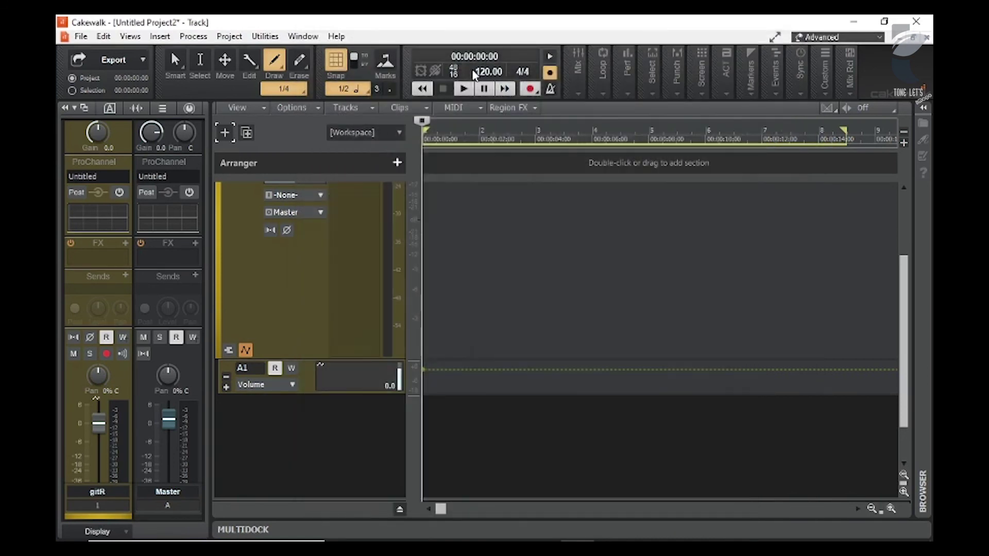
{"action": "scroll", "coordinate": [311, 321], "scroll_direction": "up", "scroll_amount": 3}
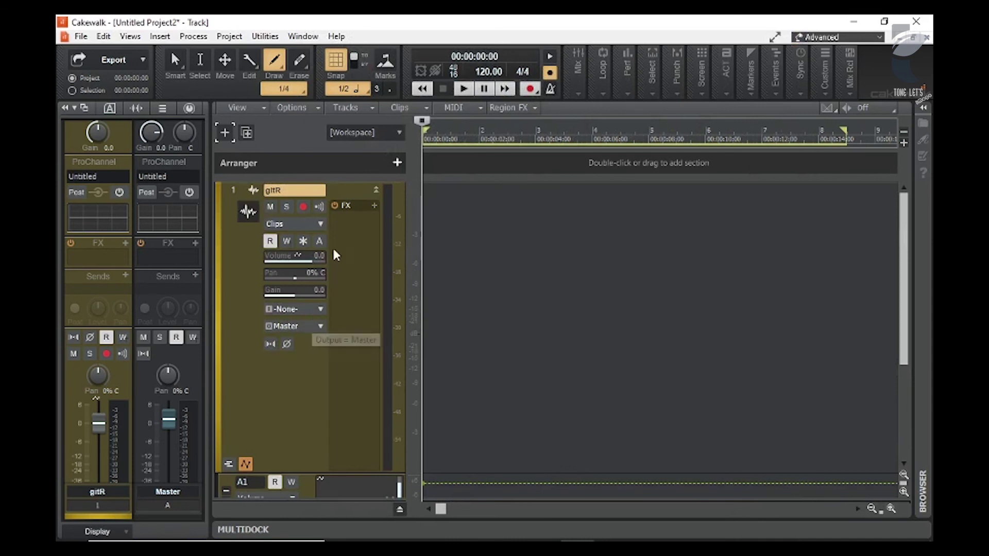